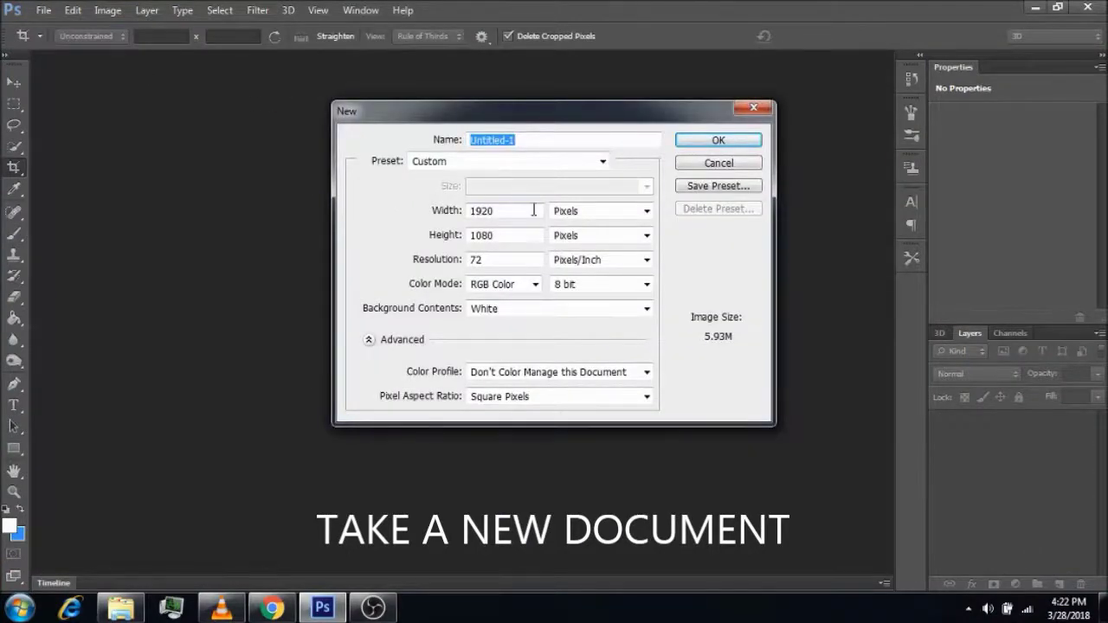
# Step: Create a blank white 1920 × 1080 px, 72 ppi document, Untitled-1
pyautogui.click(533, 210)
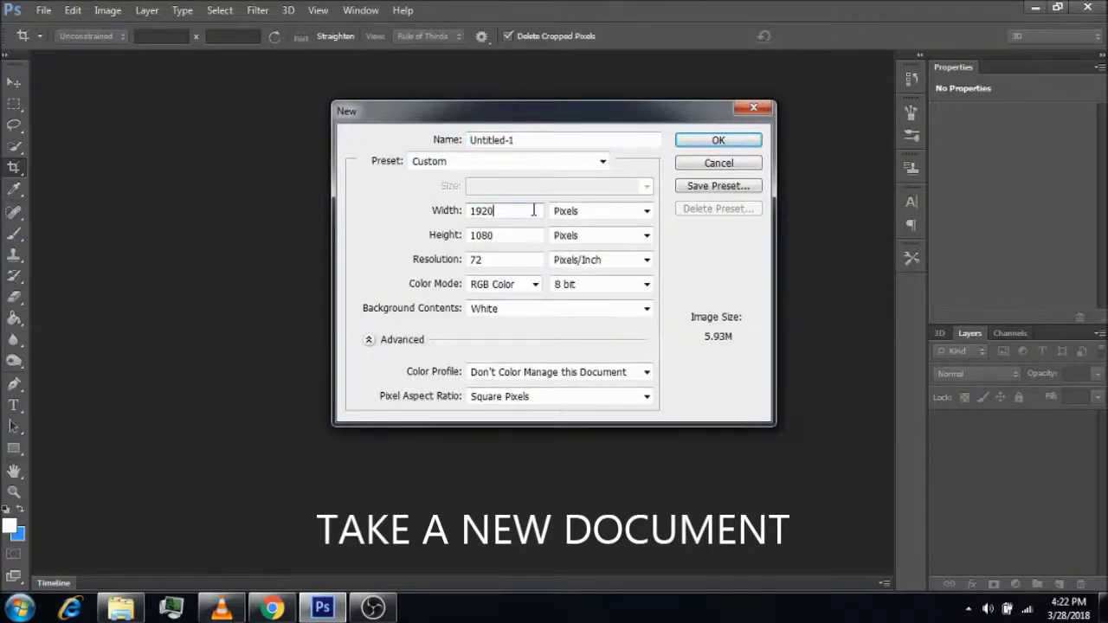
pyautogui.press('BackSpace')
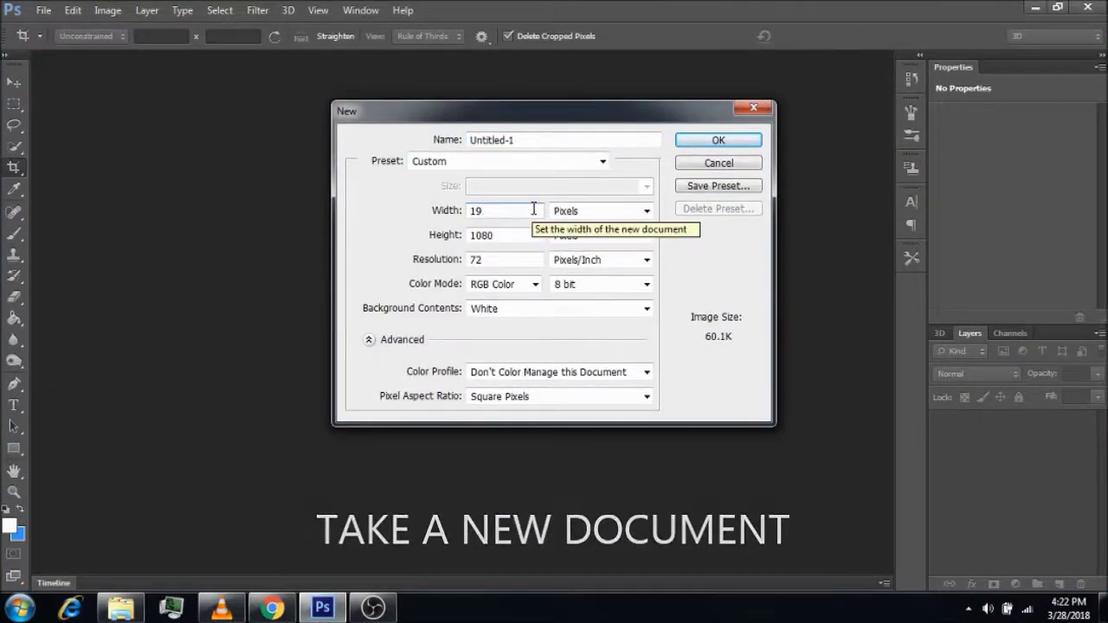
pyautogui.write('20')
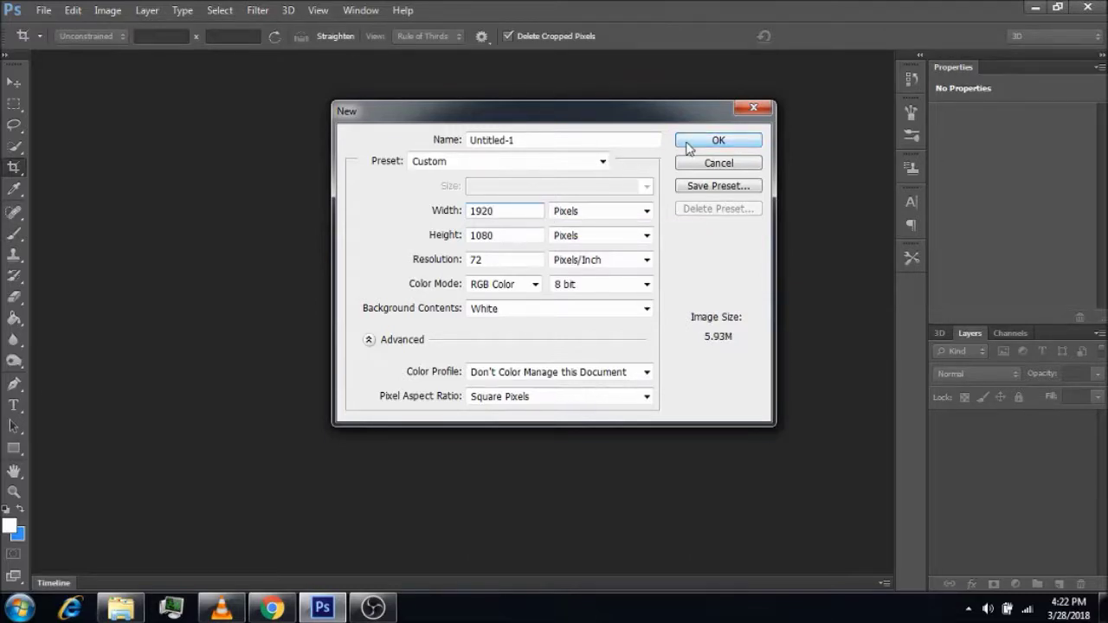
pyautogui.click(718, 141)
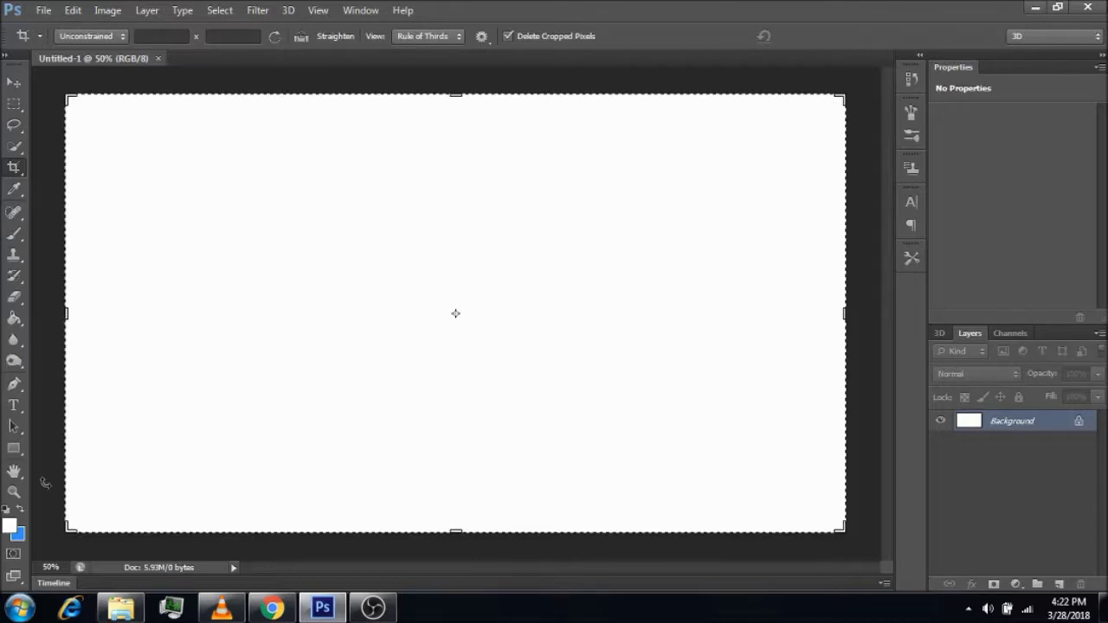
pyautogui.click(14, 491)
# Step: Fit the blank canvas on screen using the Zoom tool's Fit on Screen
pyautogui.rightClick(272, 302)
pyautogui.click(285, 314)
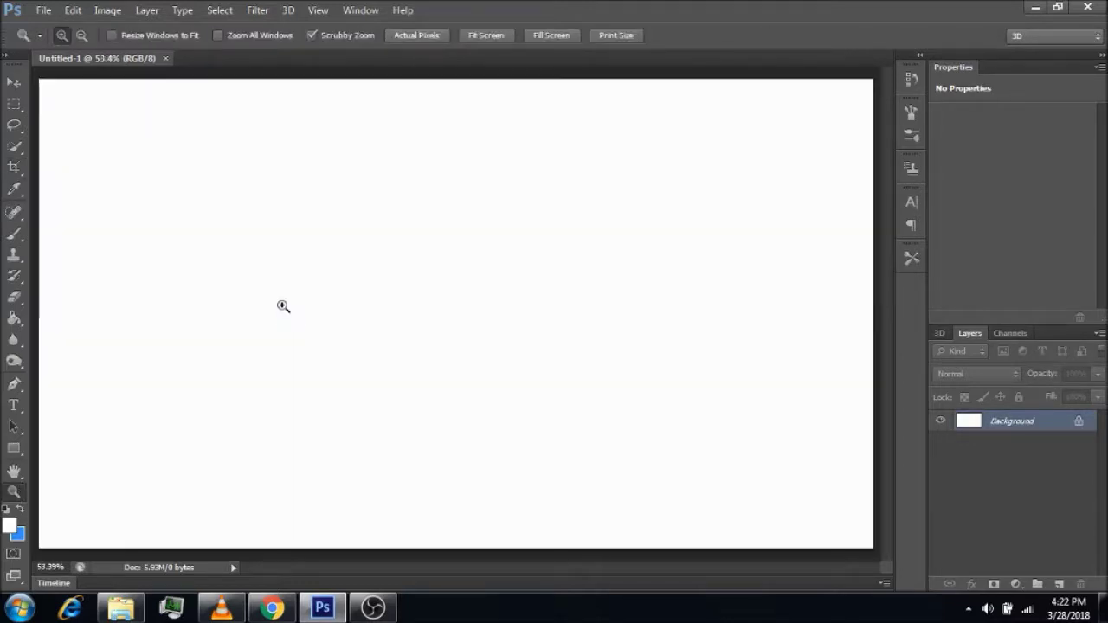
pyautogui.click(14, 87)
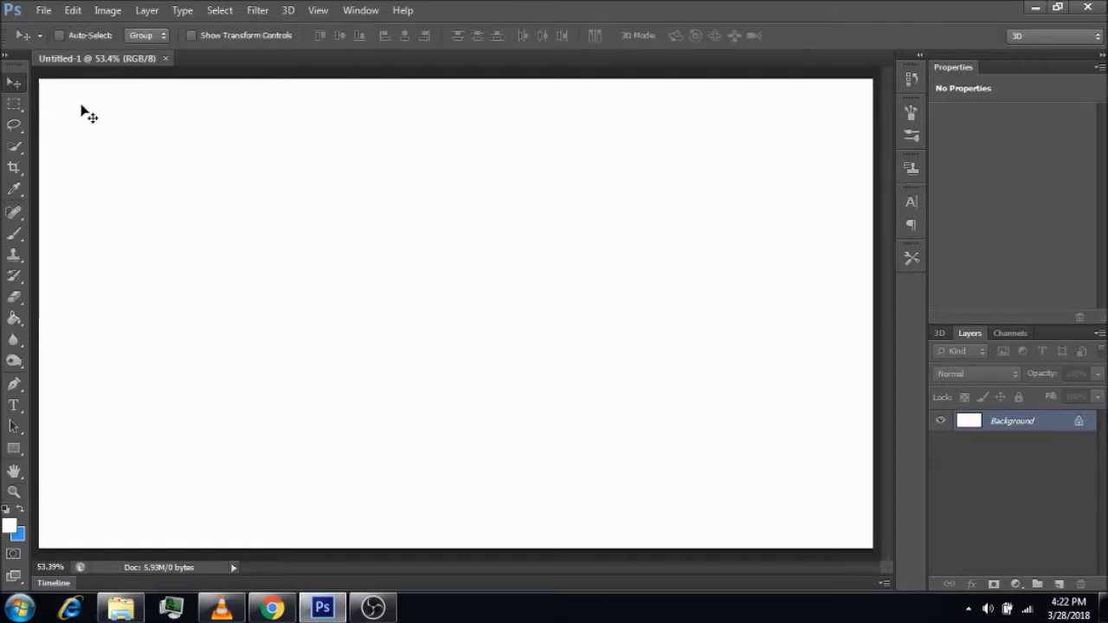
# Step: Open the underwater ocean photo 1857a1c40620110.jpg
pyautogui.hotkey('ctrl', 'o')
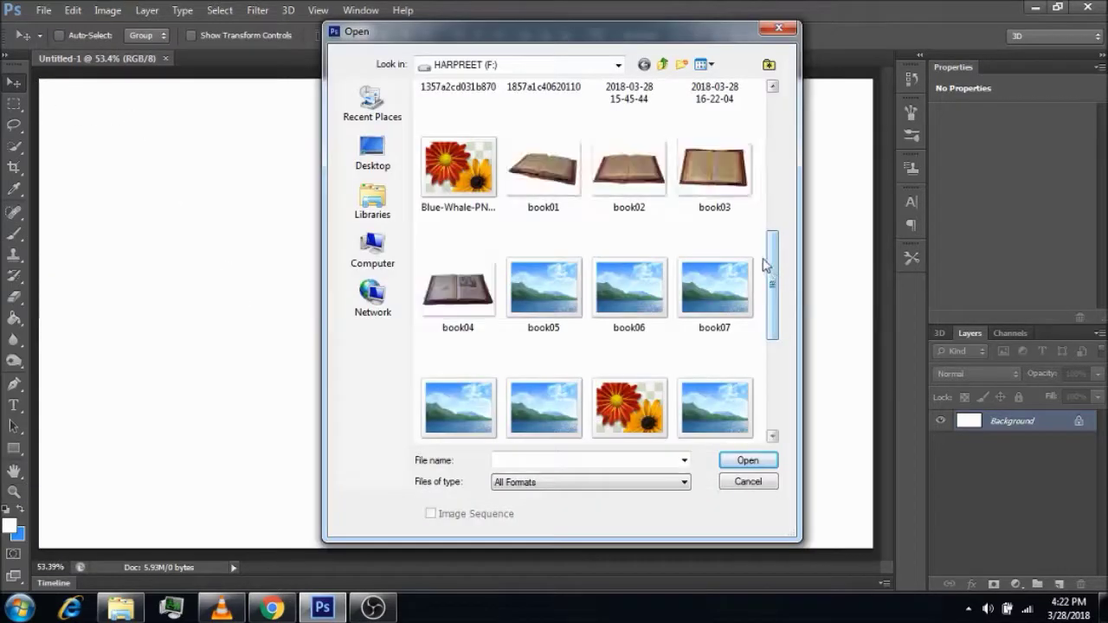
pyautogui.scroll(-5, 771, 259)
pyautogui.scroll(-1, 762, 362)
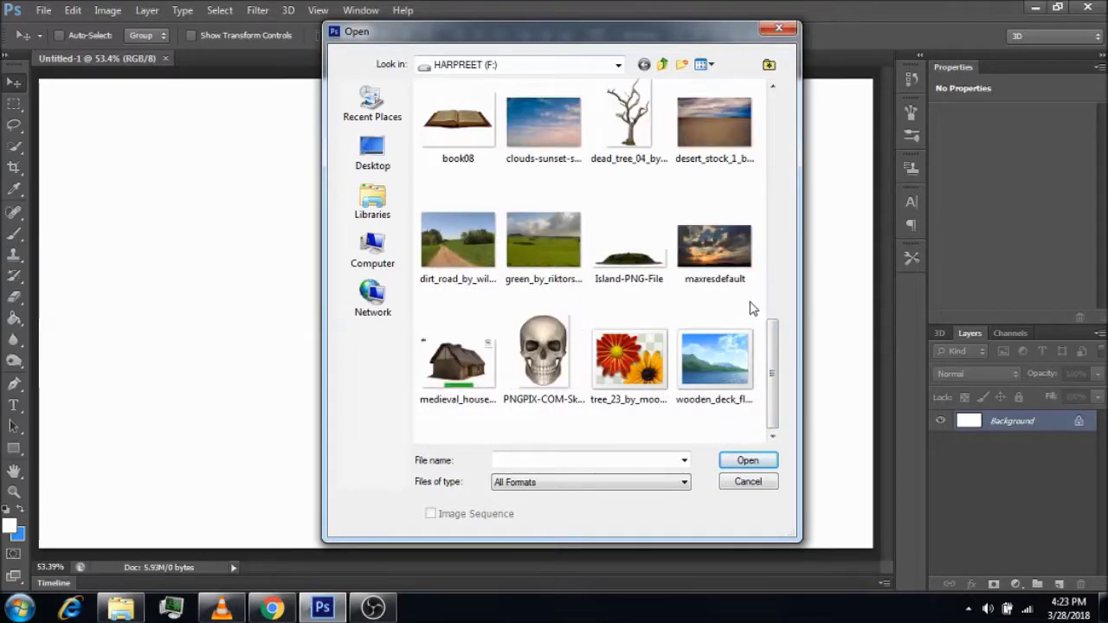
pyautogui.scroll(3, 687, 351)
pyautogui.scroll(2, 688, 351)
pyautogui.scroll(3, 684, 346)
pyautogui.click(540, 286)
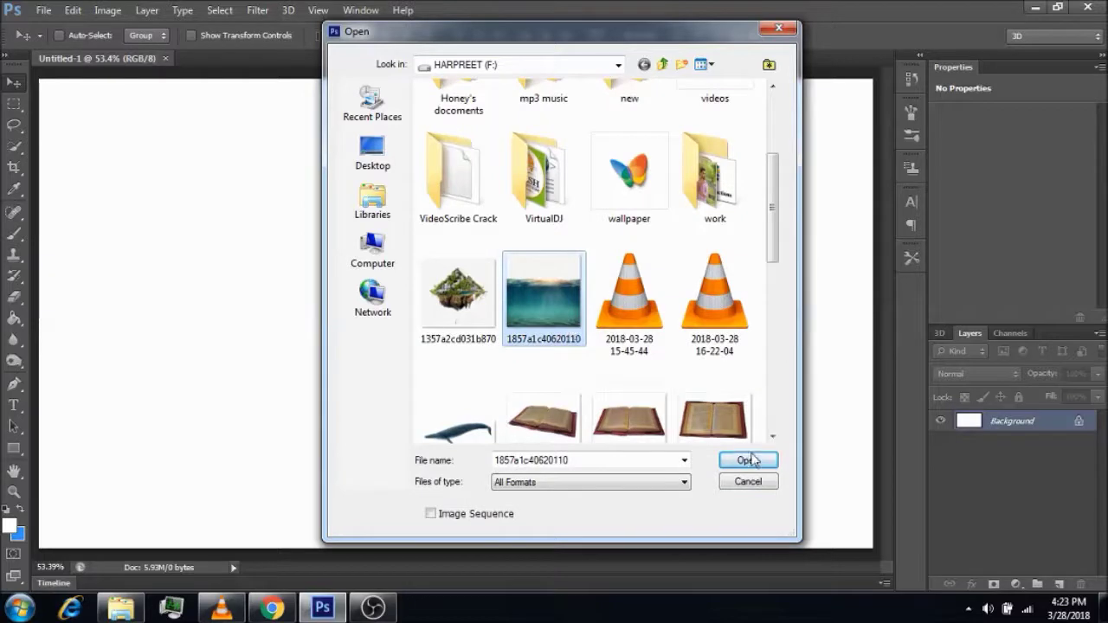
pyautogui.click(747, 460)
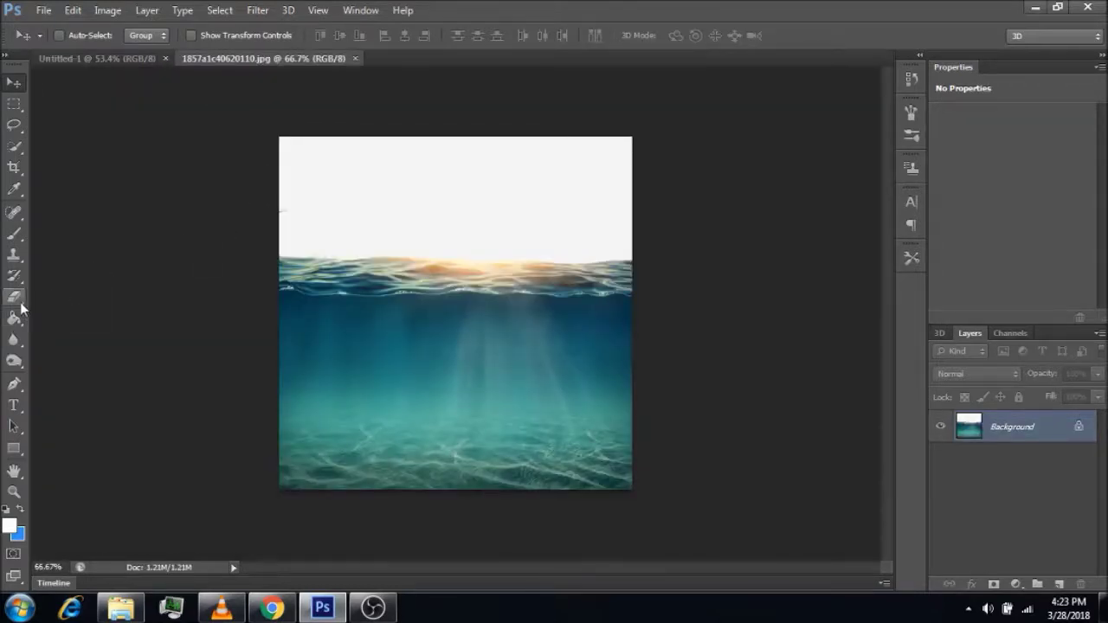
# Step: Erase the ocean photo's white sky to transparency with the Magic Eraser
pyautogui.click(14, 296)
pyautogui.rightClick(14, 296)
pyautogui.click(81, 325)
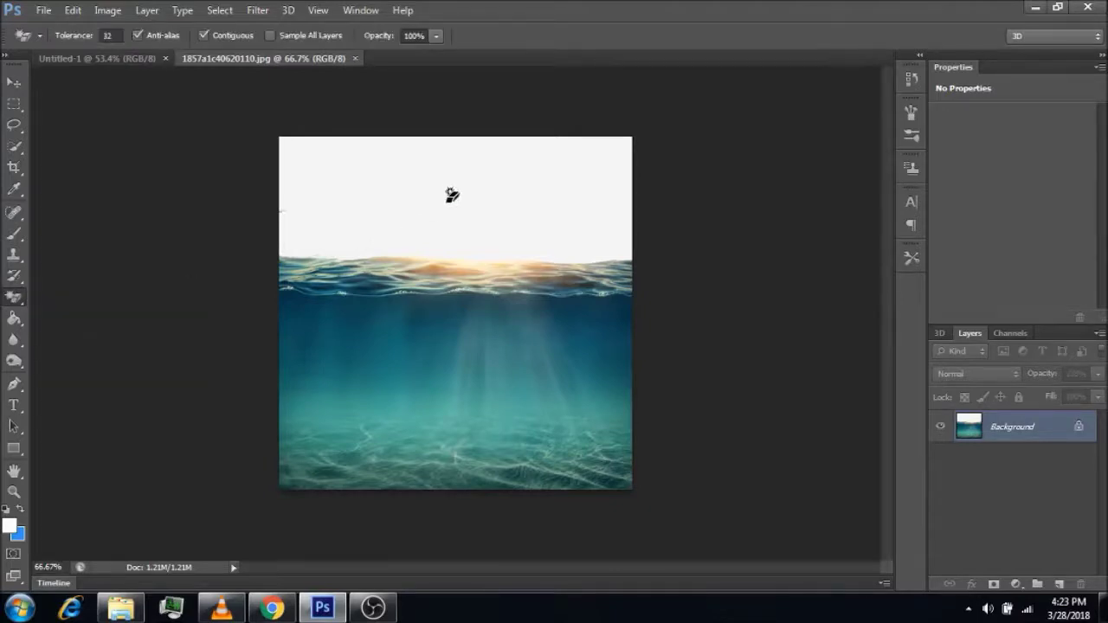
pyautogui.click(451, 195)
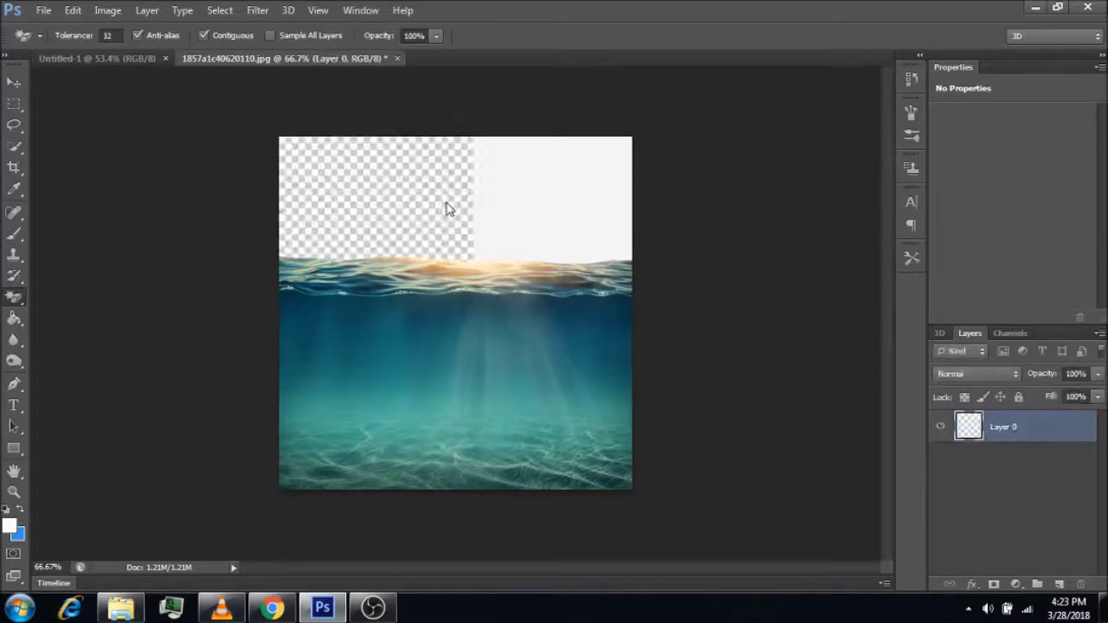
# Step: Move the water into Untitled-1 and scale it across the full canvas width
pyautogui.click(14, 83)
pyautogui.moveTo(438, 321)
pyautogui.mouseDown()
pyautogui.moveTo(205, 159)
pyautogui.moveTo(132, 63)
pyautogui.moveTo(349, 338)
pyautogui.mouseUp()
pyautogui.hotkey('ctrl', 't')
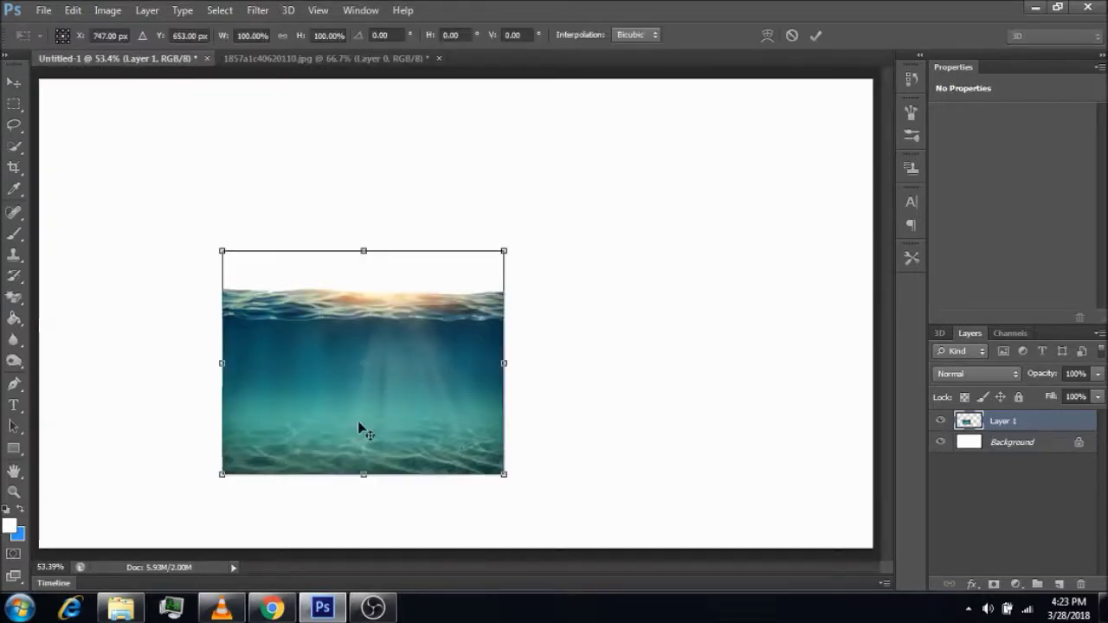
pyautogui.moveTo(222, 475); pyautogui.dragTo(59, 542)
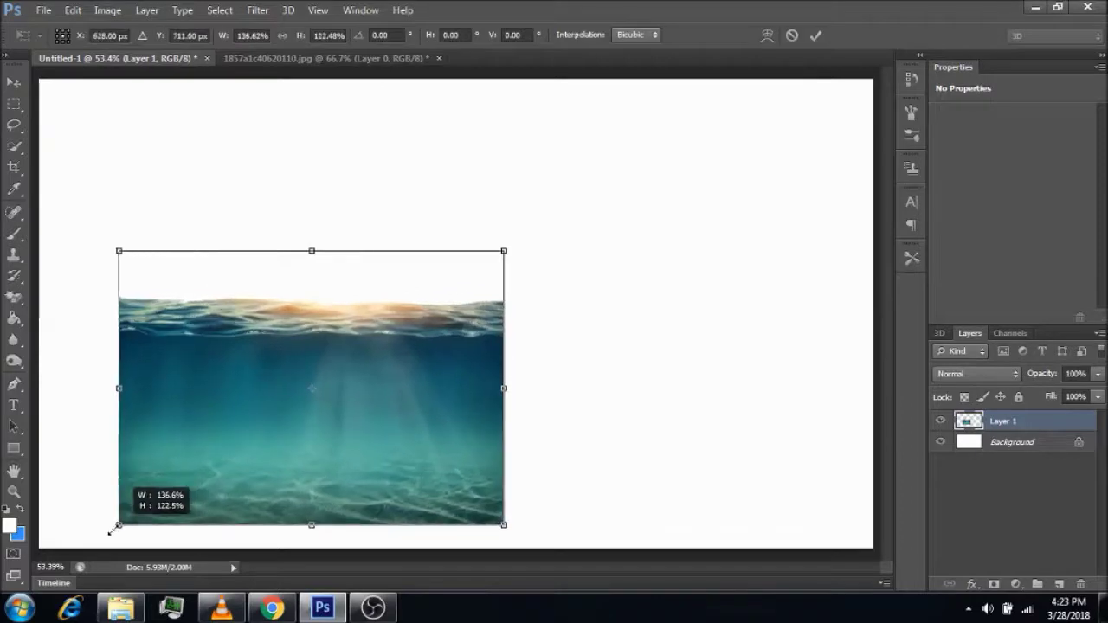
pyautogui.moveTo(59, 542); pyautogui.dragTo(39, 547)
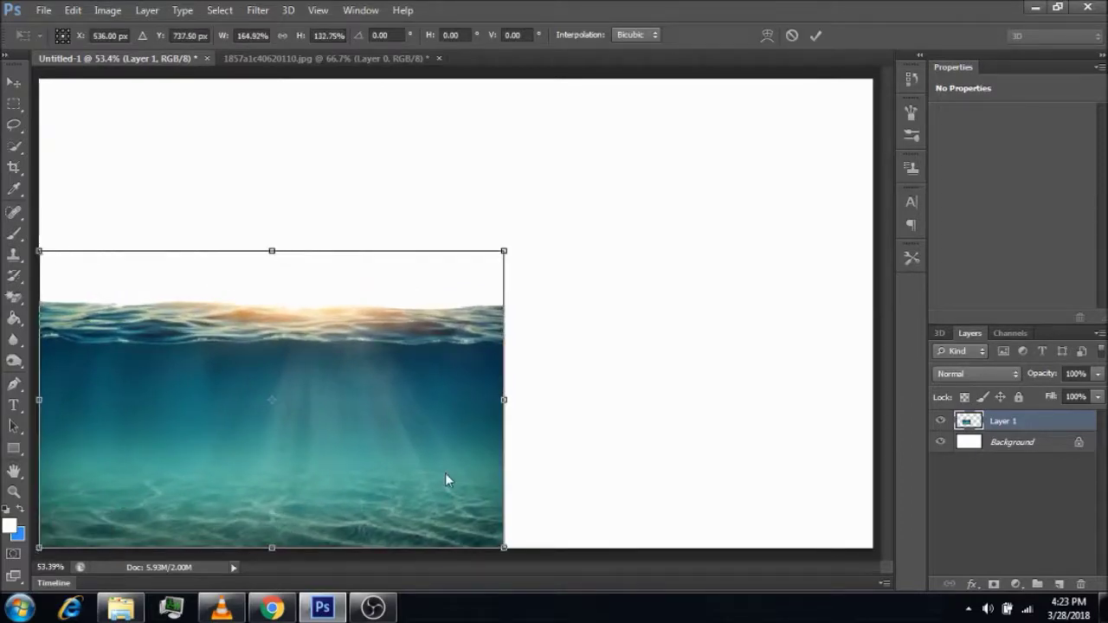
pyautogui.moveTo(504, 548); pyautogui.dragTo(913, 598)
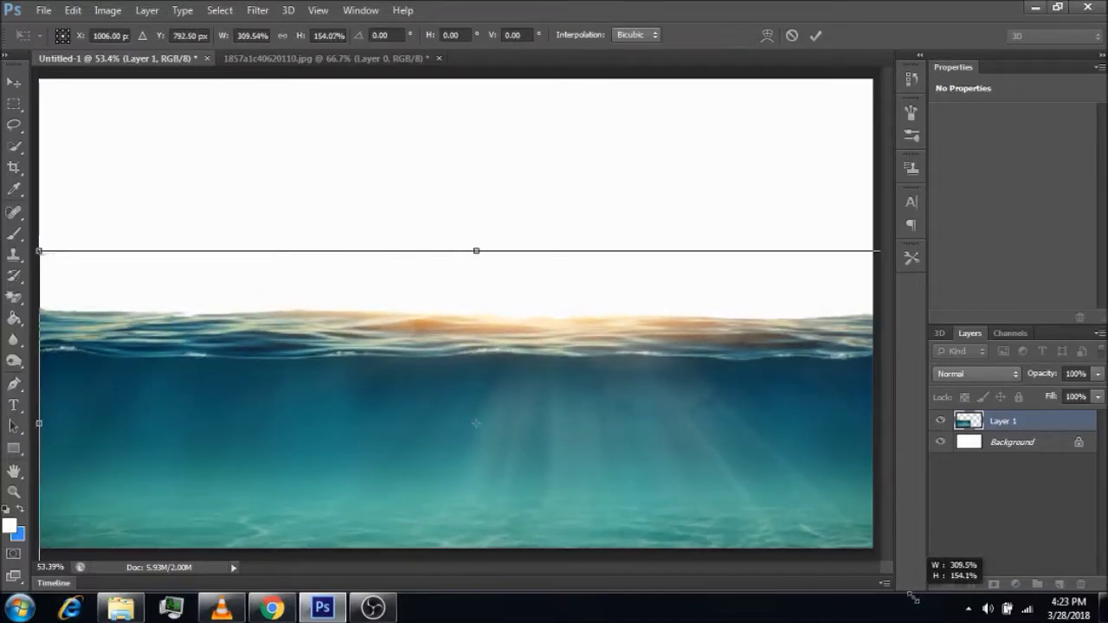
pyautogui.moveTo(519, 421); pyautogui.dragTo(519, 396)
pyautogui.press('Return')
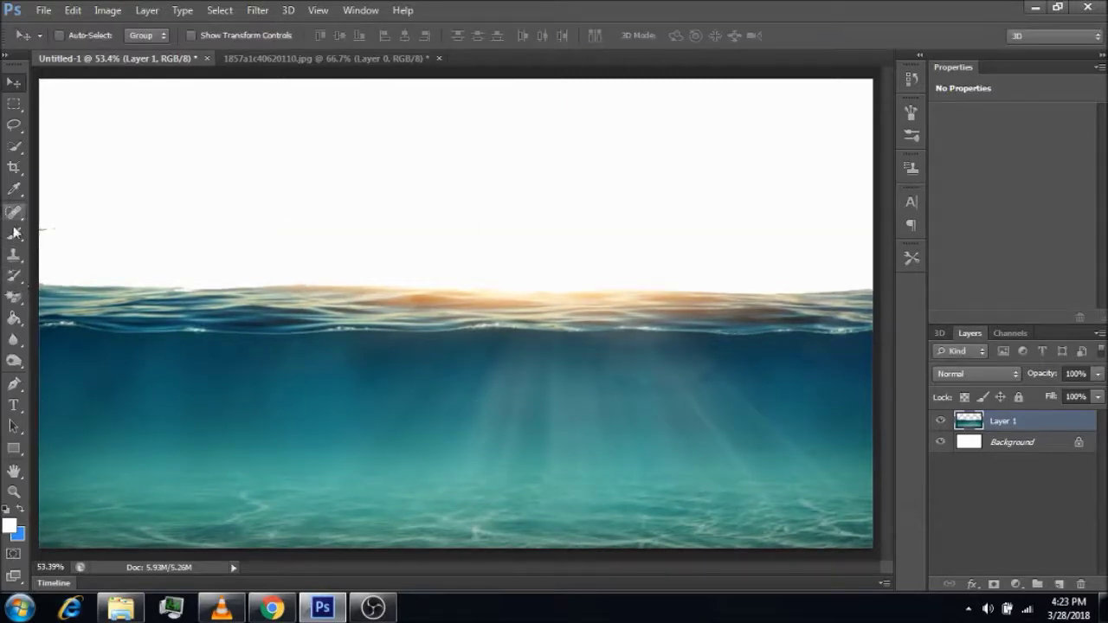
pyautogui.click(14, 167)
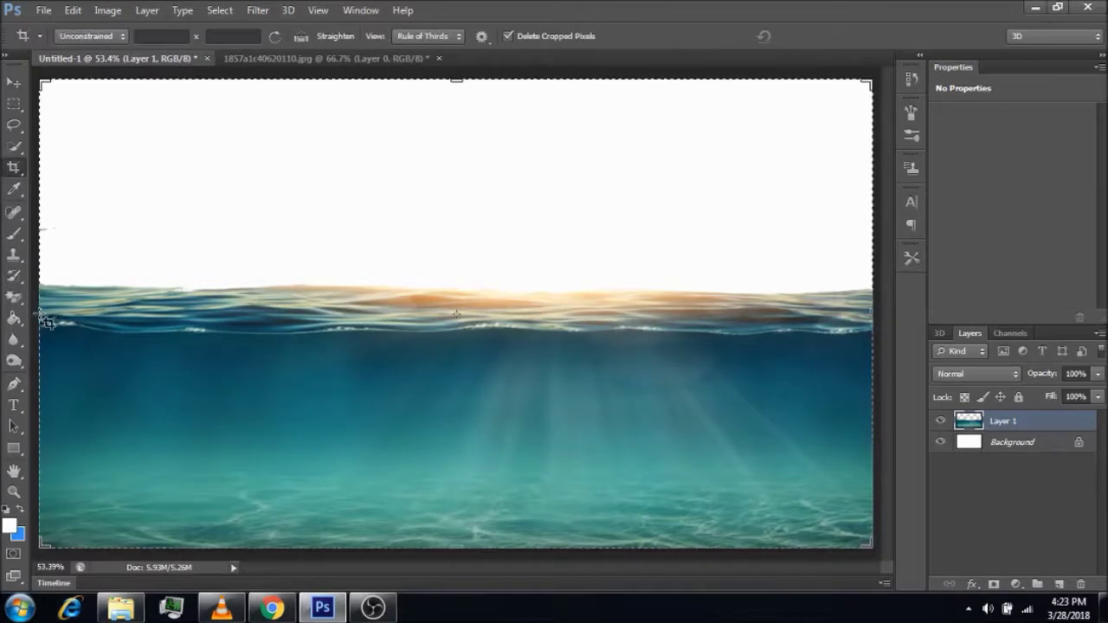
# Step: Crop the canvas's left edge slightly inward to trim the ocean layer's overhang
pyautogui.moveTo(53, 326); pyautogui.dragTo(78, 316)
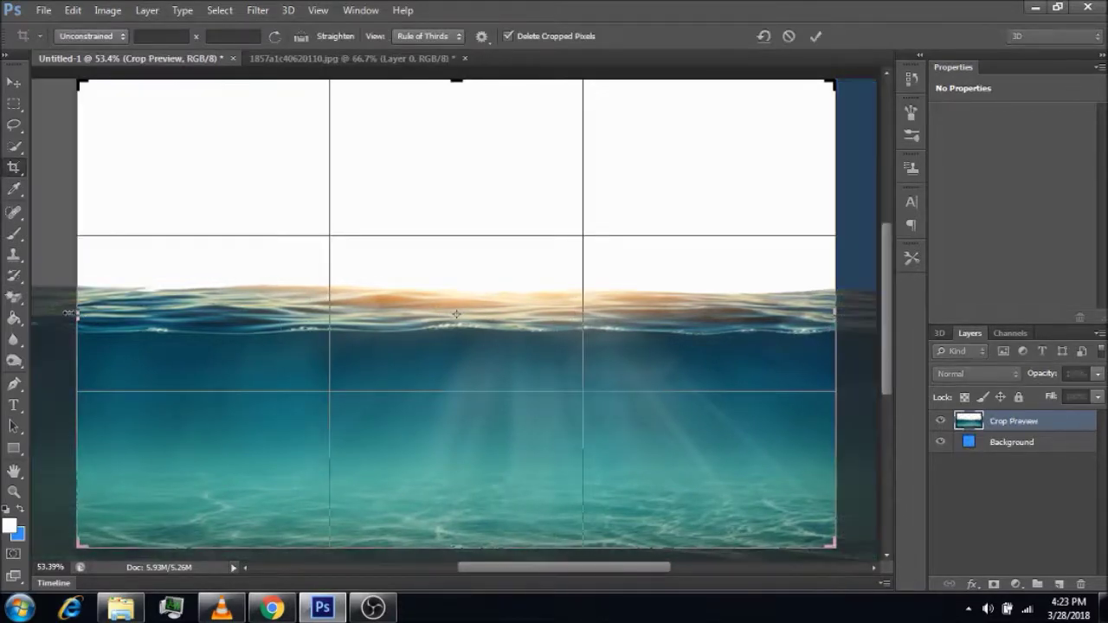
pyautogui.moveTo(69, 313); pyautogui.dragTo(78, 316)
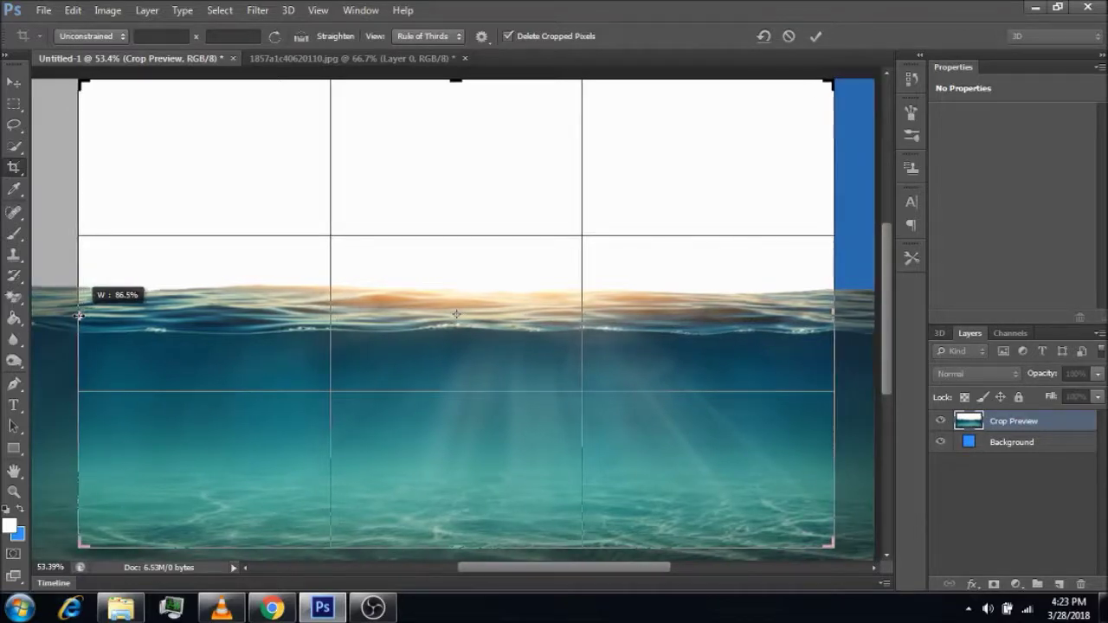
pyautogui.press('Return')
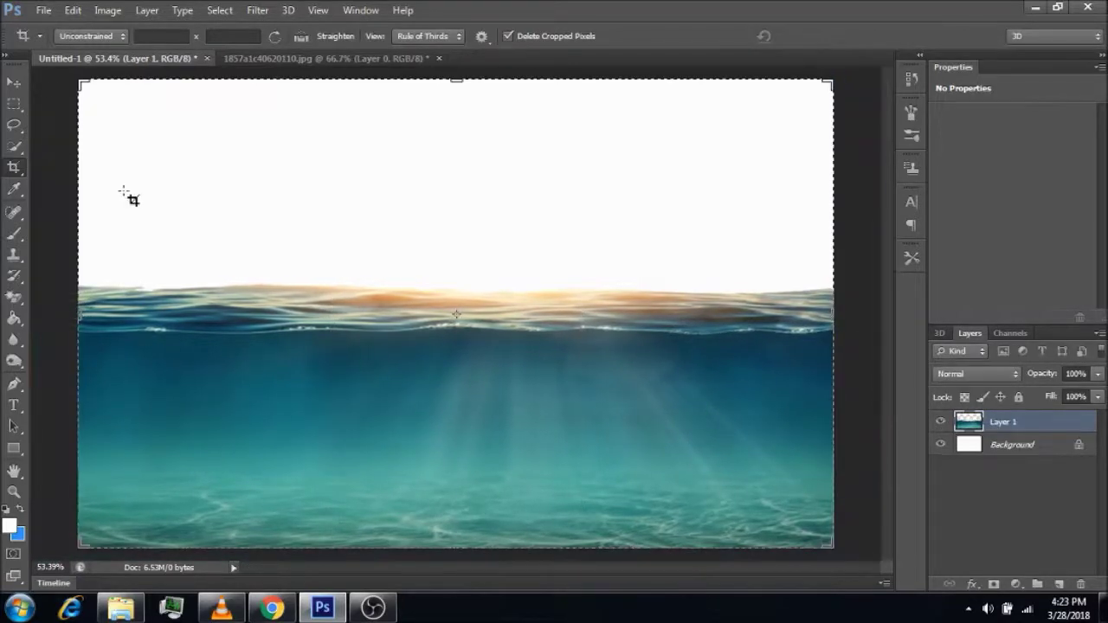
pyautogui.click(14, 84)
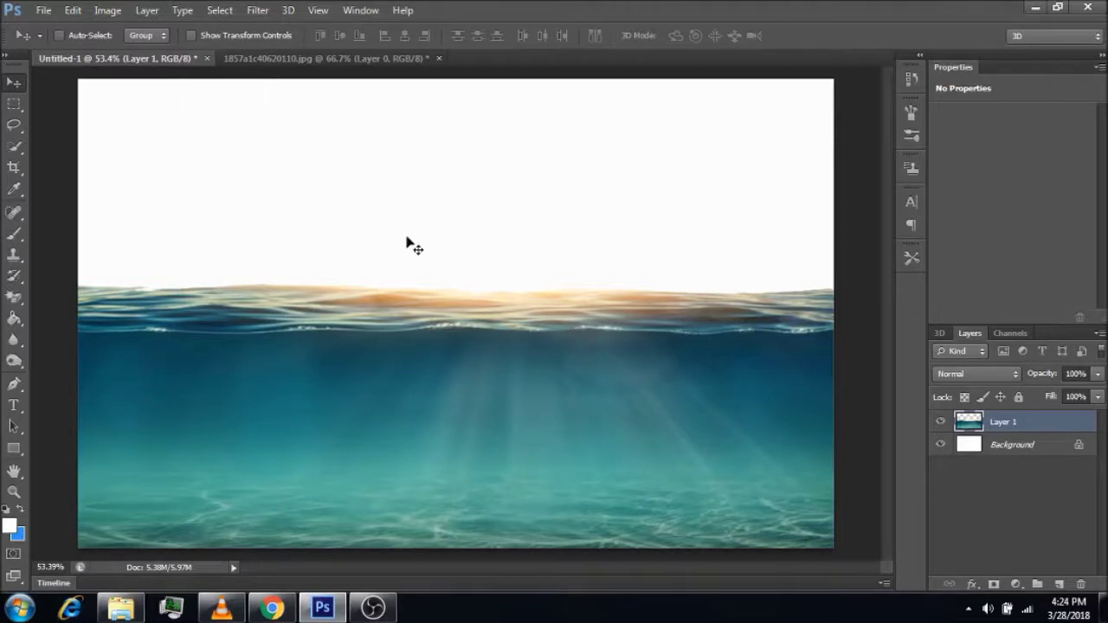
# Step: Open the sunset sky image maxresdefault
pyautogui.click(43, 10)
pyautogui.click(52, 42)
pyautogui.moveTo(769, 186); pyautogui.dragTo(771, 384)
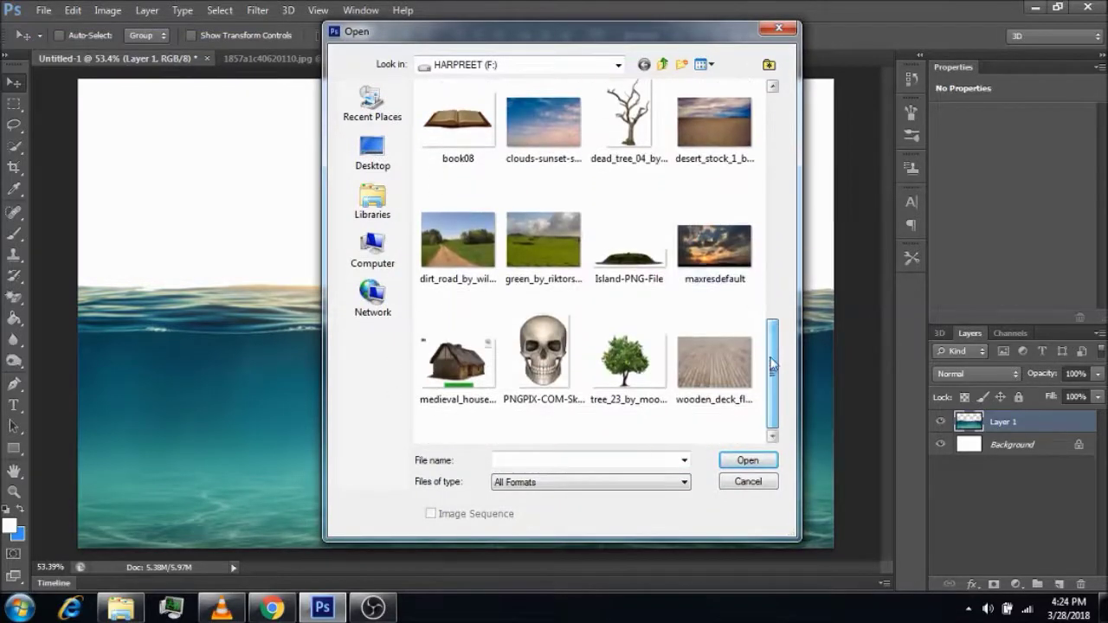
pyautogui.click(715, 243)
pyautogui.click(748, 460)
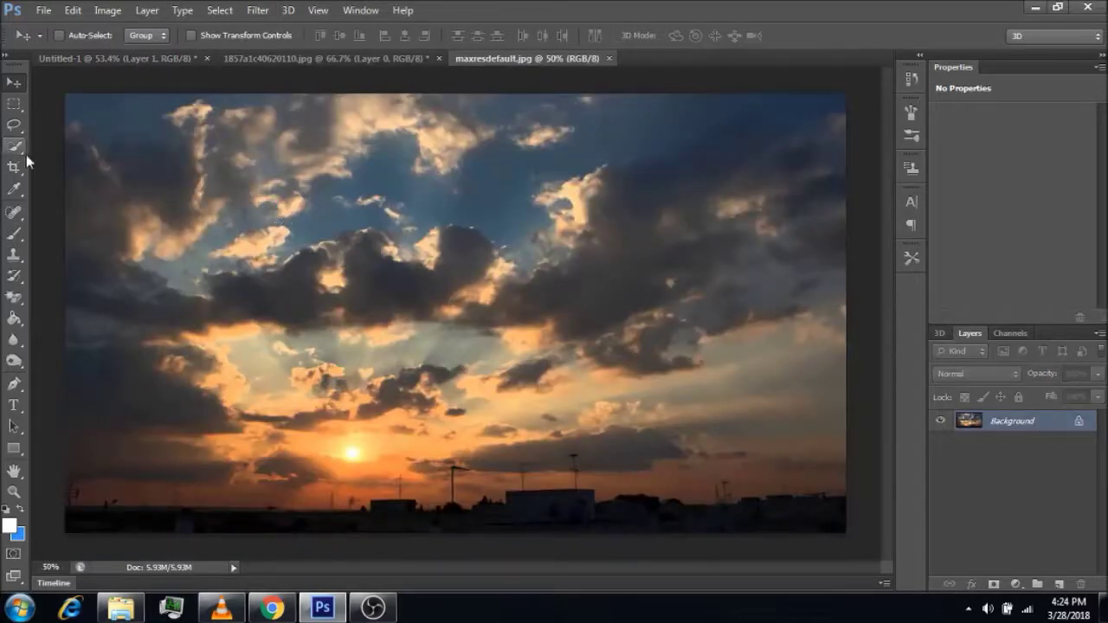
# Step: Select the cloudy sky, drag it into Untitled-1, and stack Layer 2 below the ocean
pyautogui.click(12, 104)
pyautogui.moveTo(64, 93)
pyautogui.mouseDown()
pyautogui.moveTo(734, 451)
pyautogui.moveTo(854, 460)
pyautogui.mouseUp()
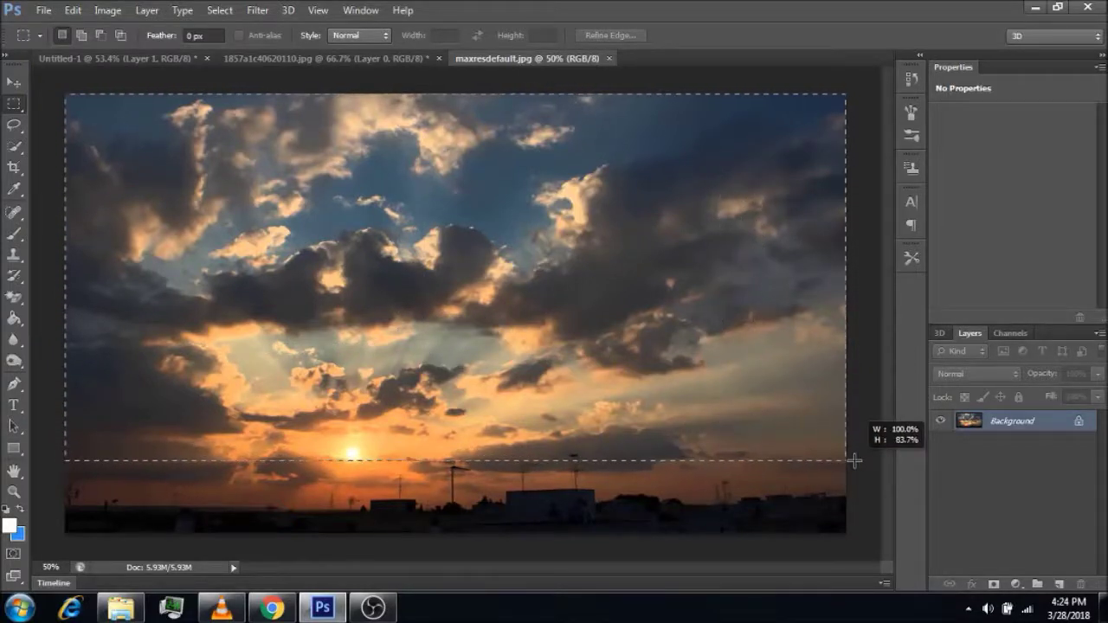
pyautogui.moveTo(855, 460); pyautogui.dragTo(854, 463)
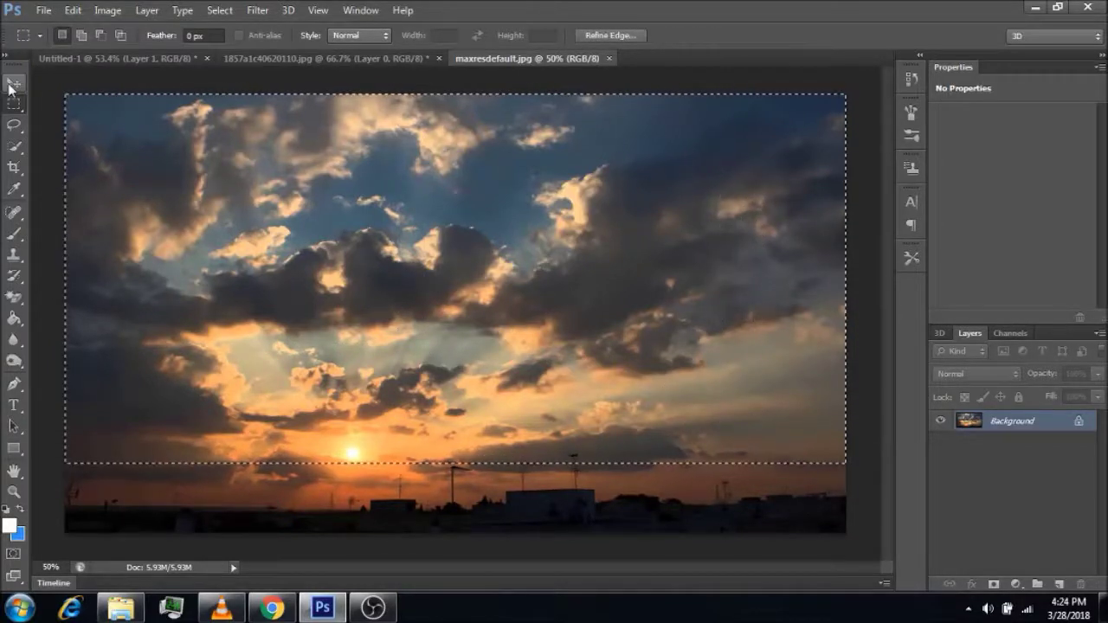
pyautogui.click(12, 83)
pyautogui.moveTo(253, 197)
pyautogui.mouseDown()
pyautogui.moveTo(168, 65)
pyautogui.moveTo(332, 171)
pyautogui.mouseUp()
pyautogui.moveTo(412, 190); pyautogui.dragTo(413, 191)
pyautogui.moveTo(512, 249); pyautogui.dragTo(386, 255)
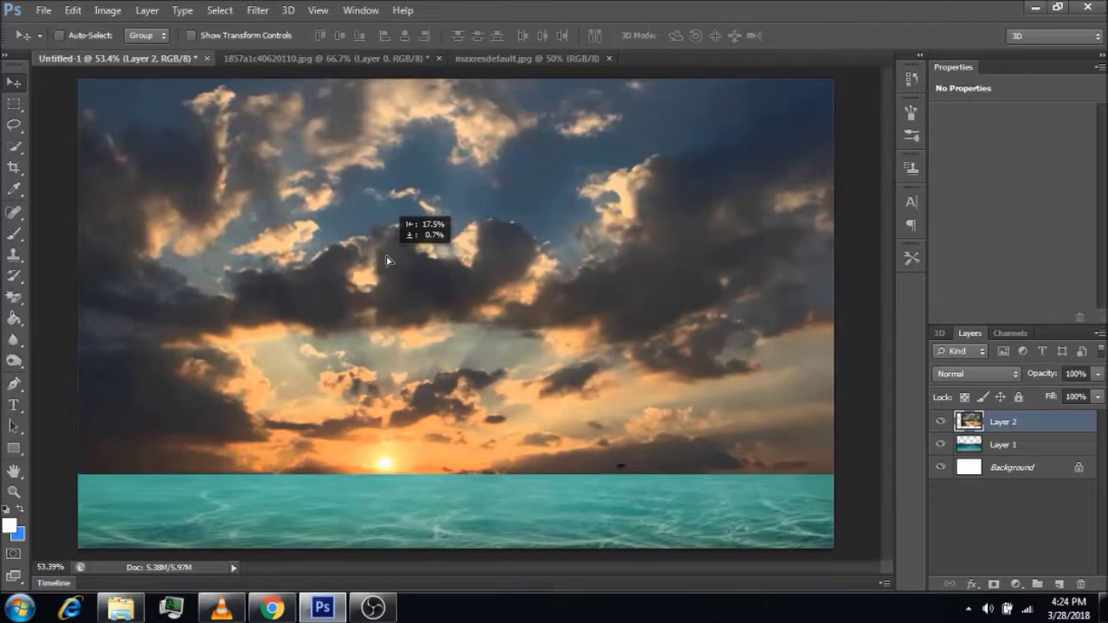
pyautogui.moveTo(386, 260); pyautogui.dragTo(386, 260)
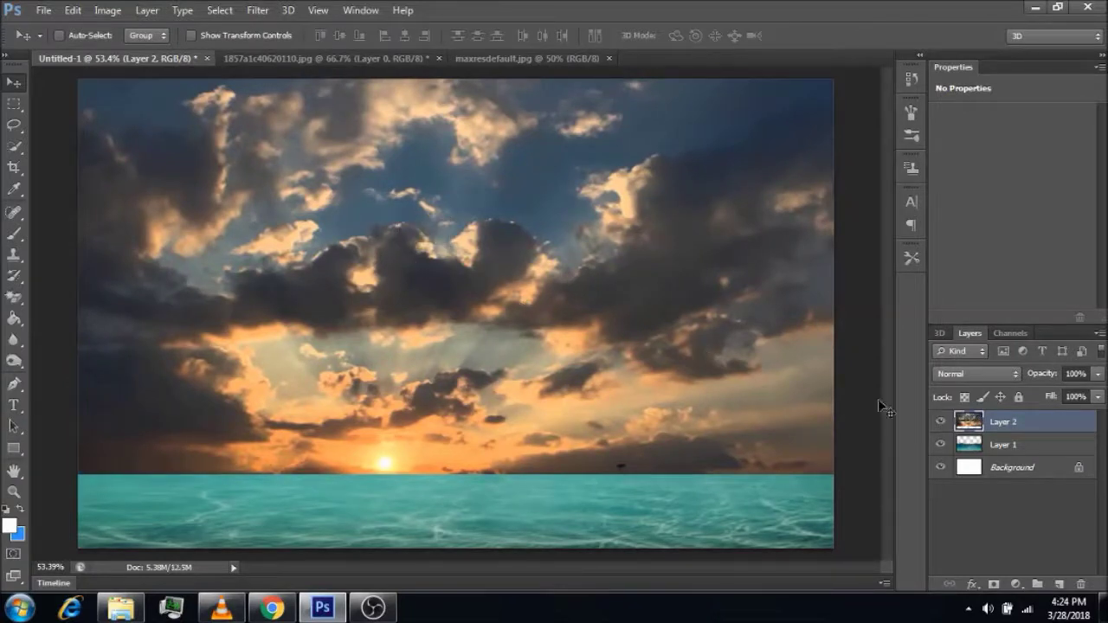
pyautogui.moveTo(1026, 430); pyautogui.dragTo(1020, 450)
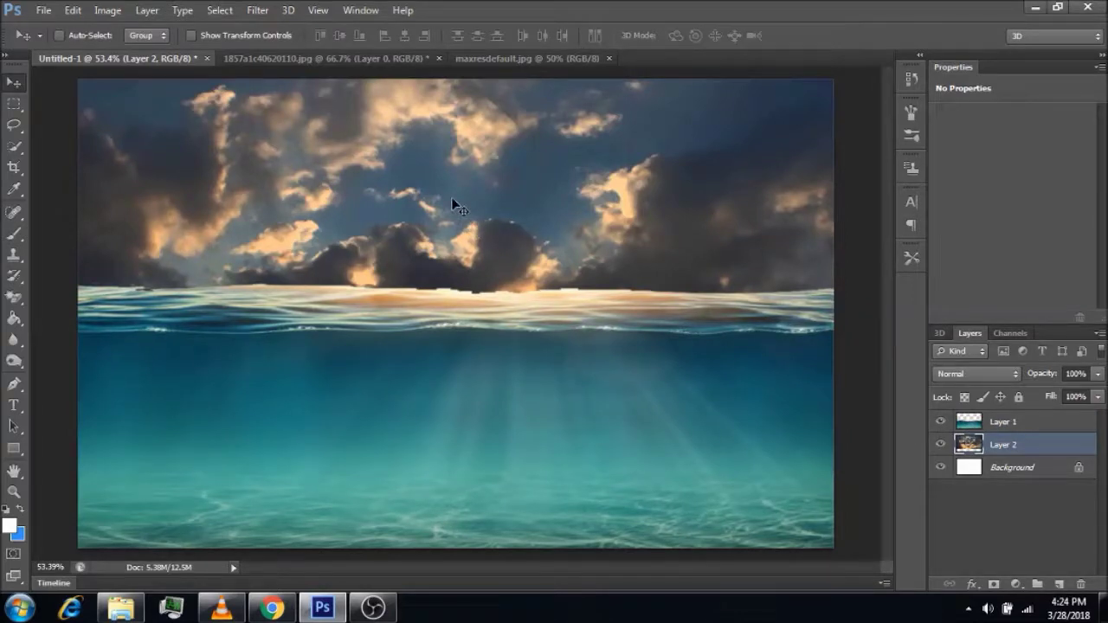
# Step: Scale and move the sky to span the canvas with the sun above the water
pyautogui.hotkey('ctrl', 't')
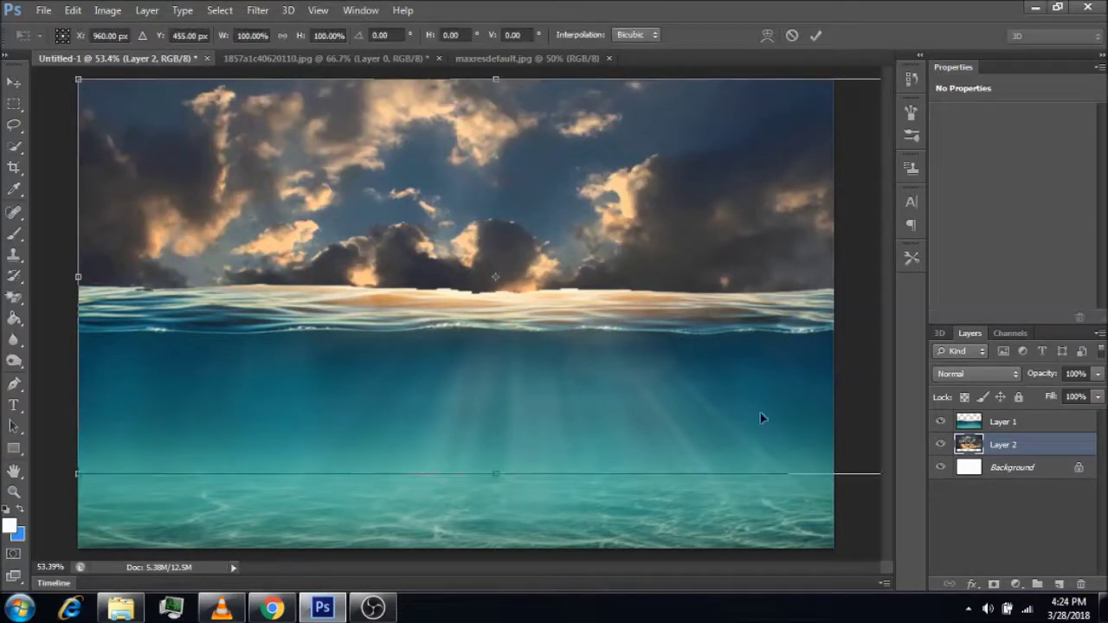
pyautogui.moveTo(78, 79); pyautogui.dragTo(275, 130)
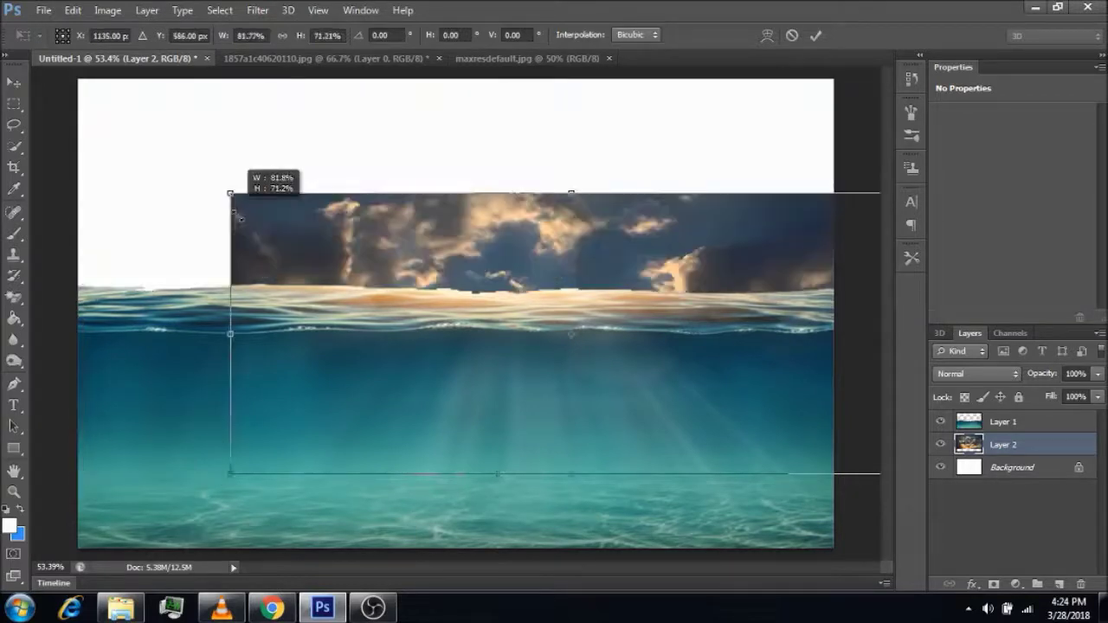
pyautogui.moveTo(496, 277)
pyautogui.mouseDown()
pyautogui.moveTo(275, 192)
pyautogui.moveTo(294, 154)
pyautogui.moveTo(280, 126)
pyautogui.mouseUp()
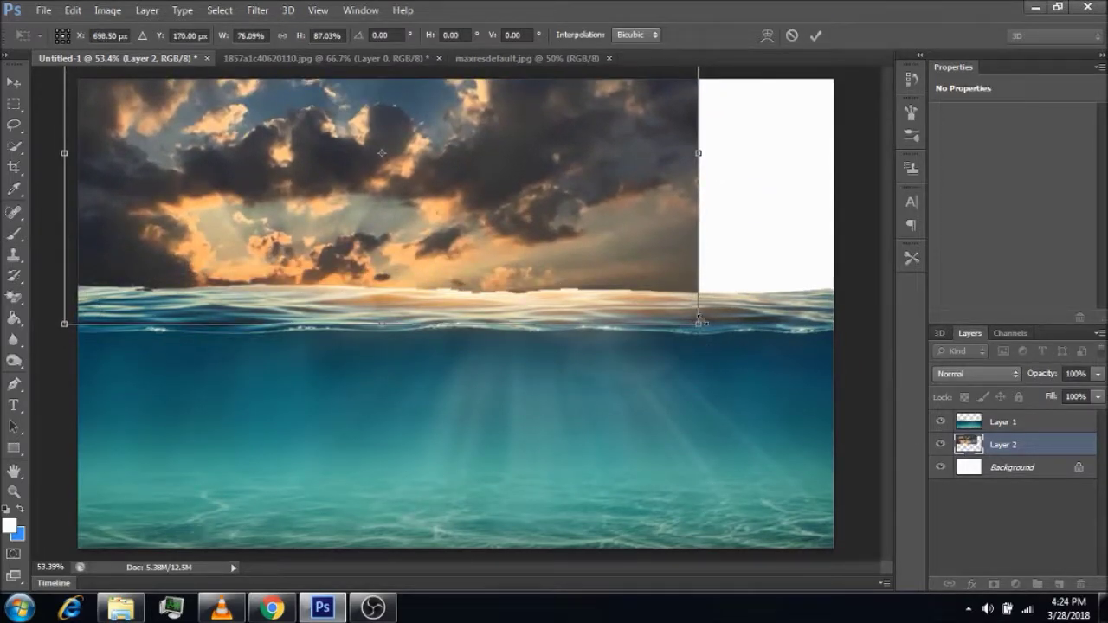
pyautogui.moveTo(699, 325)
pyautogui.mouseDown()
pyautogui.moveTo(836, 389)
pyautogui.moveTo(863, 414)
pyautogui.mouseUp()
pyautogui.moveTo(520, 204); pyautogui.dragTo(513, 111)
pyautogui.moveTo(563, 237); pyautogui.dragTo(563, 207)
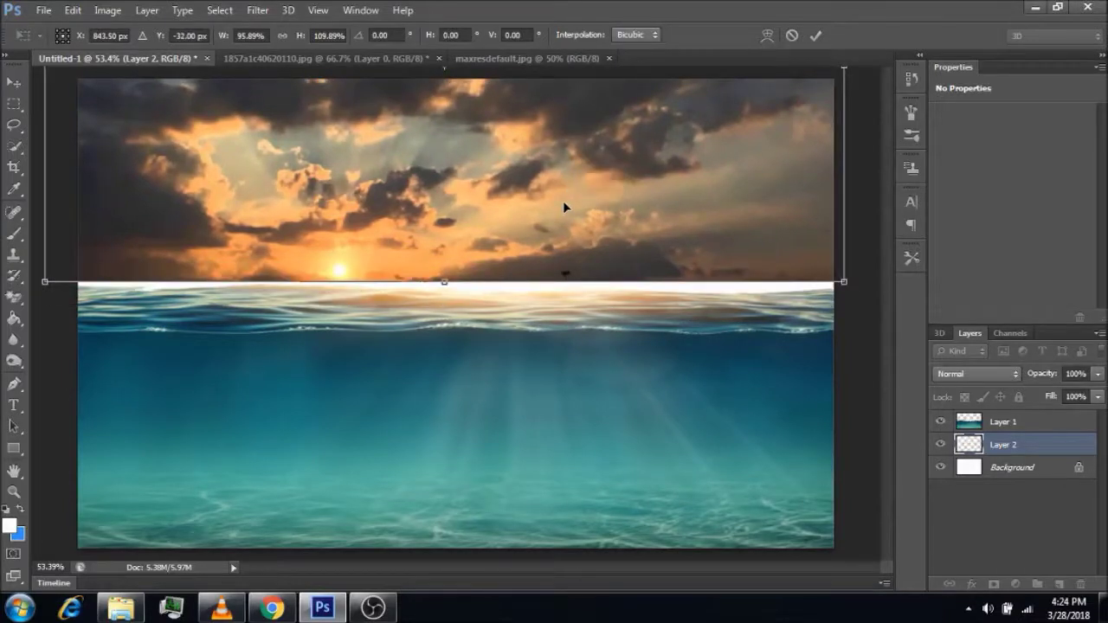
pyautogui.press('Return')
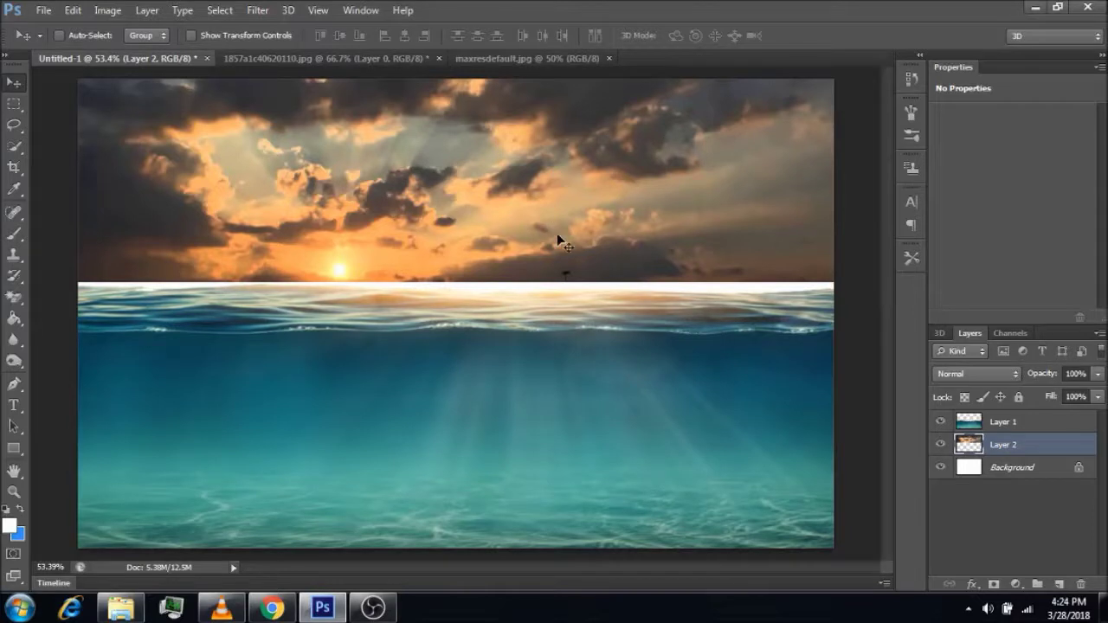
# Step: Stretch the sky down to 103.9% height so the clouds meet the waterline
pyautogui.hotkey('ctrl', 't')
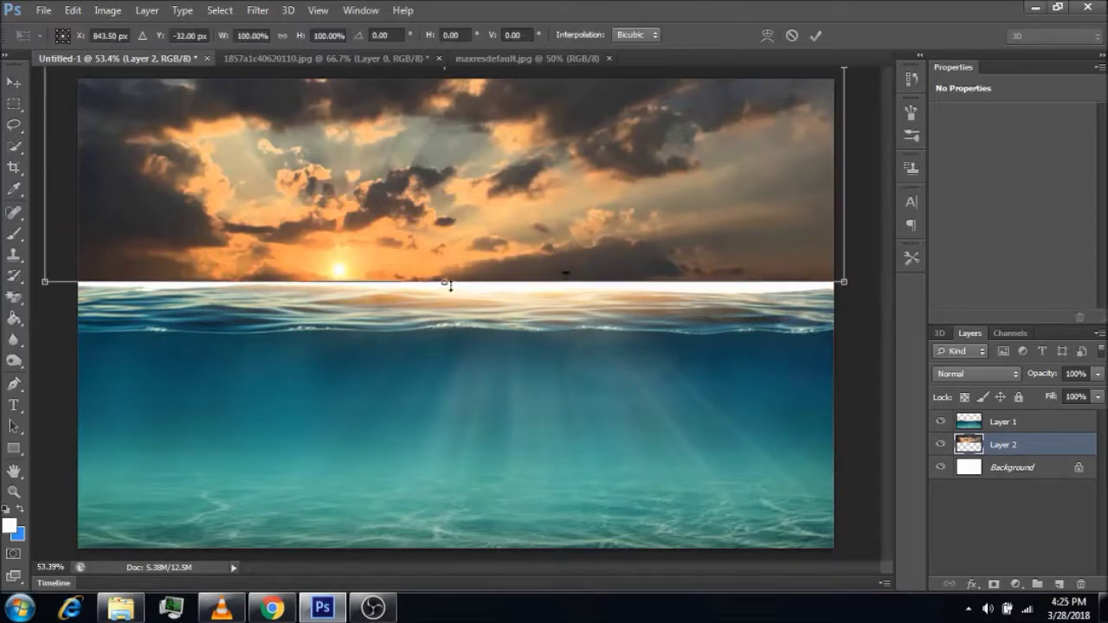
pyautogui.moveTo(445, 284); pyautogui.dragTo(444, 299)
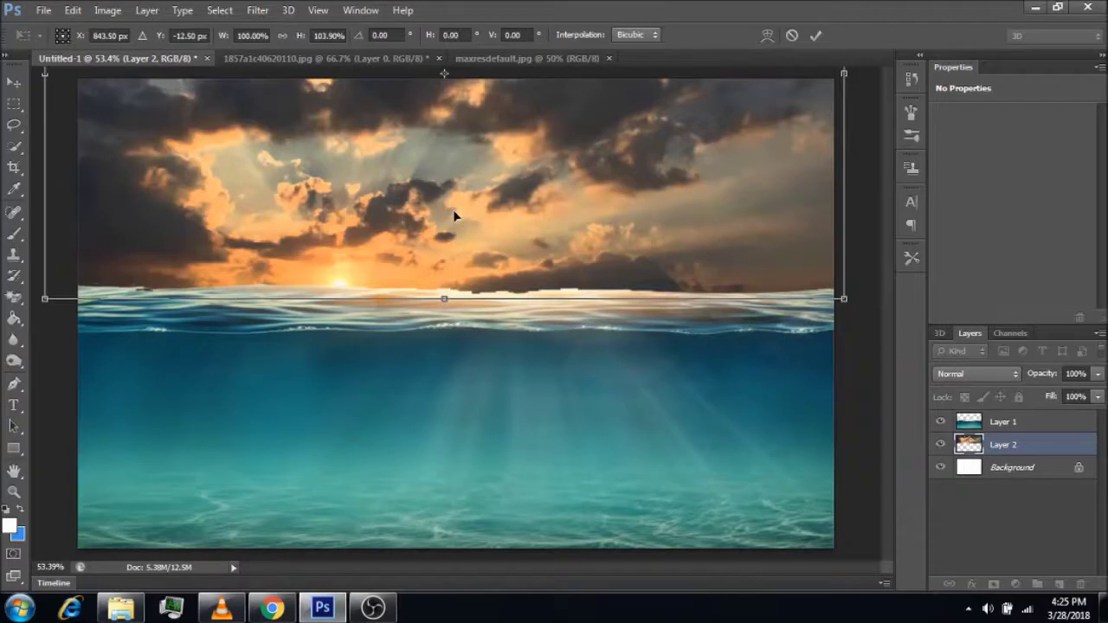
pyautogui.press('Up')
pyautogui.press('Up')
pyautogui.press('Up')
pyautogui.press('Up')
pyautogui.press('Up')
pyautogui.press('Up')
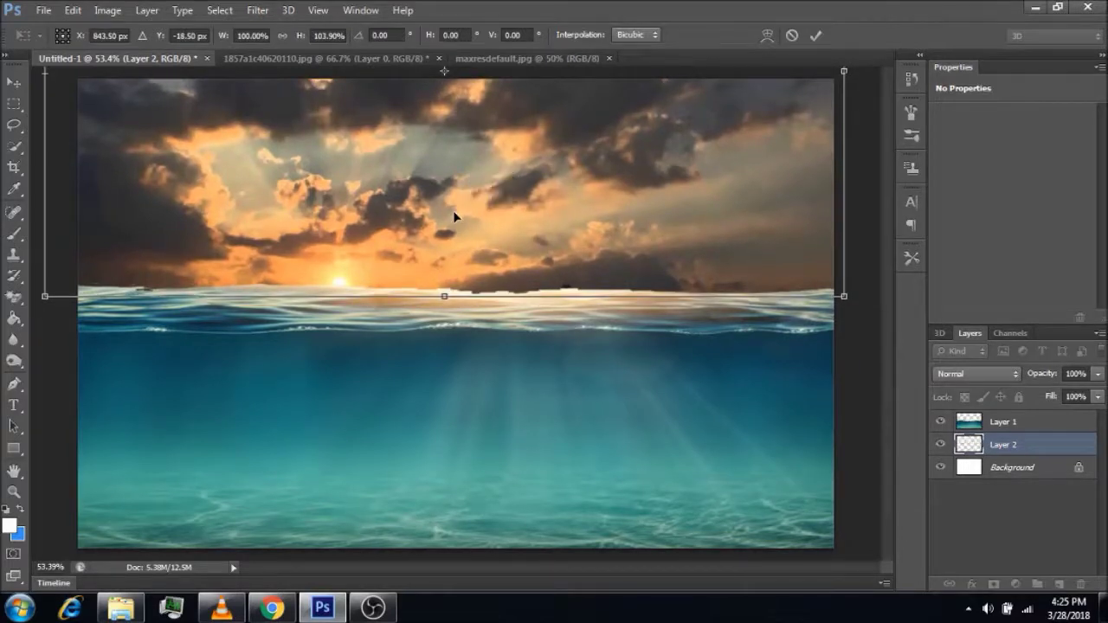
pyautogui.press('Return')
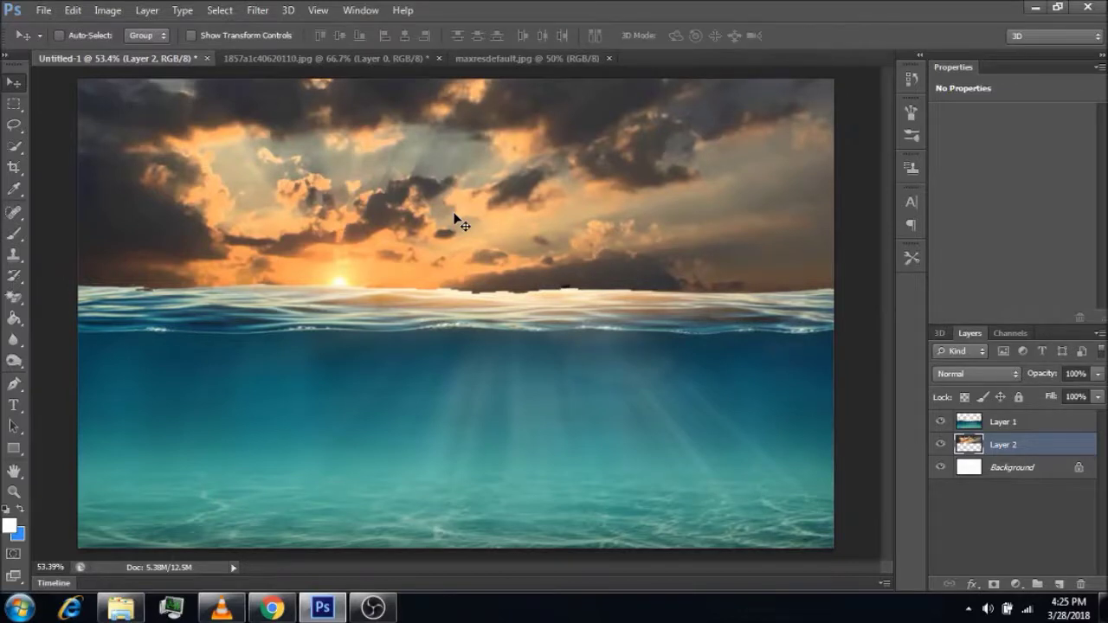
# Step: Blur the water layer's seam along the horizon
pyautogui.click(1006, 422)
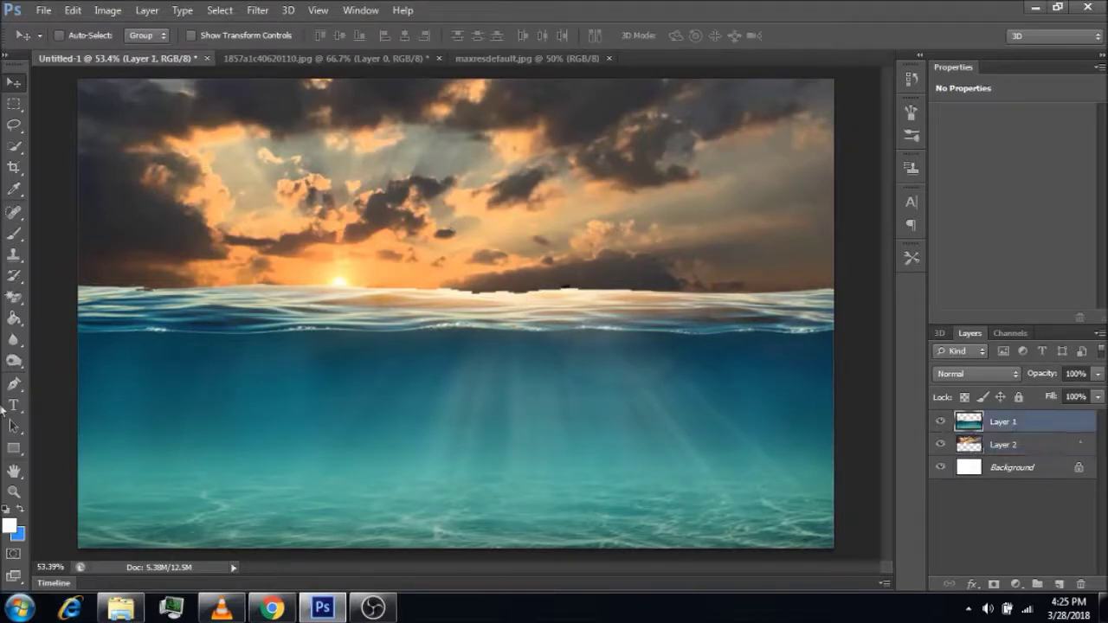
pyautogui.click(15, 339)
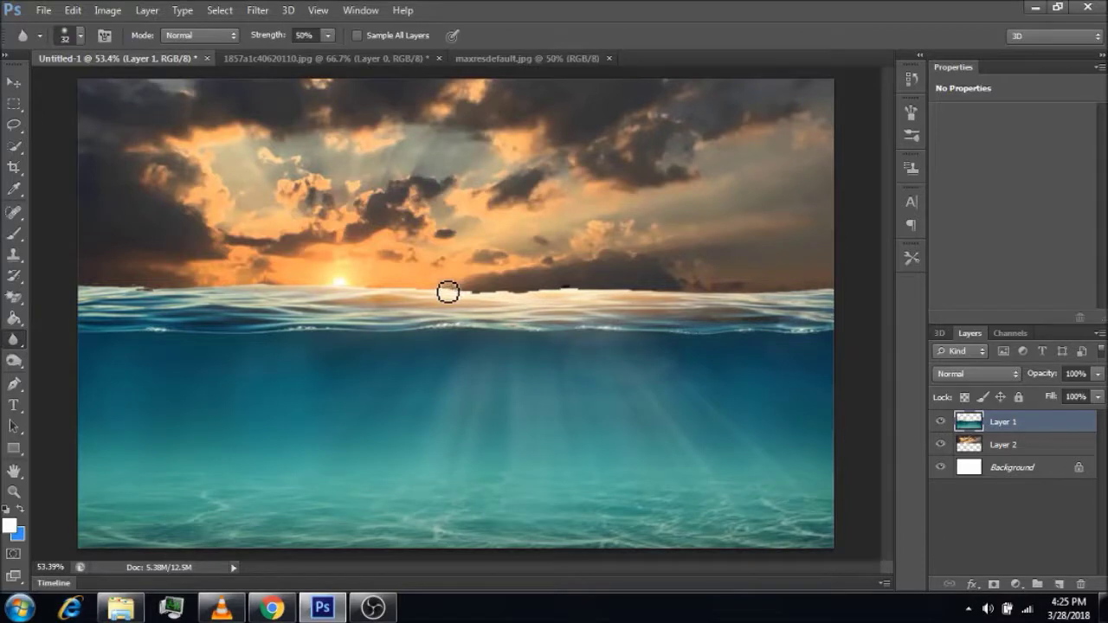
pyautogui.moveTo(496, 298)
pyautogui.mouseDown()
pyautogui.moveTo(563, 290)
pyautogui.moveTo(89, 292)
pyautogui.moveTo(475, 280)
pyautogui.mouseUp()
pyautogui.click(13, 82)
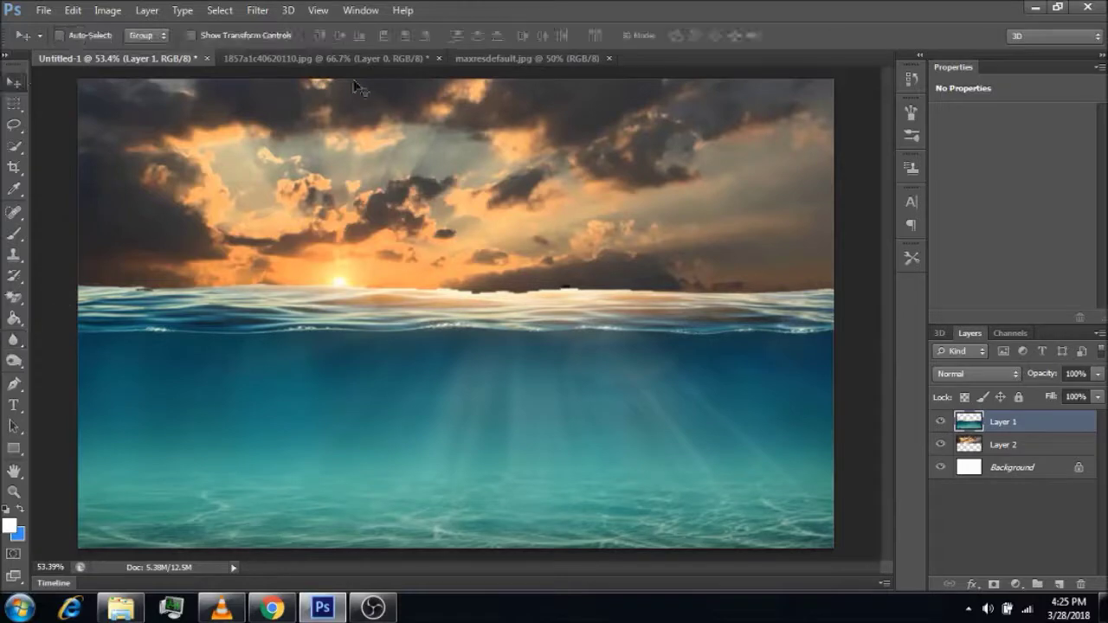
# Step: Close the maxresdefault image and bring up the File > Open dialog
pyautogui.click(609, 59)
pyautogui.click(42, 10)
pyautogui.click(56, 42)
# Step: Open PNGPIX-COM-Skull-PNG-Image-500x722 and drag the skull into Untitled-1 as Layer 3
pyautogui.moveTo(773, 160); pyautogui.dragTo(775, 387)
pyautogui.click(544, 355)
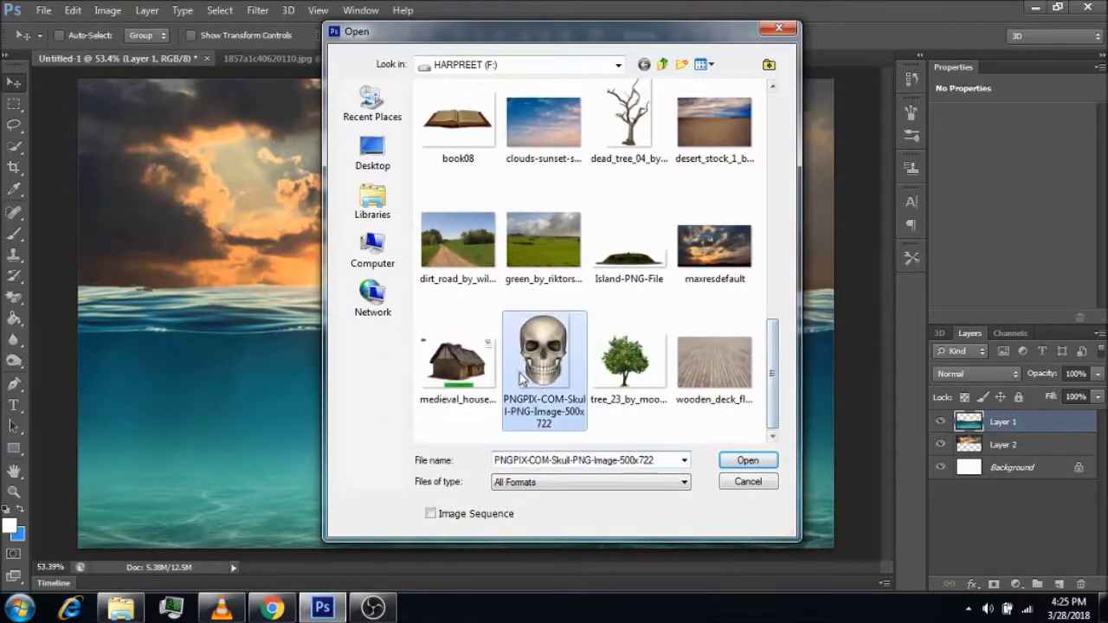
pyautogui.click(749, 461)
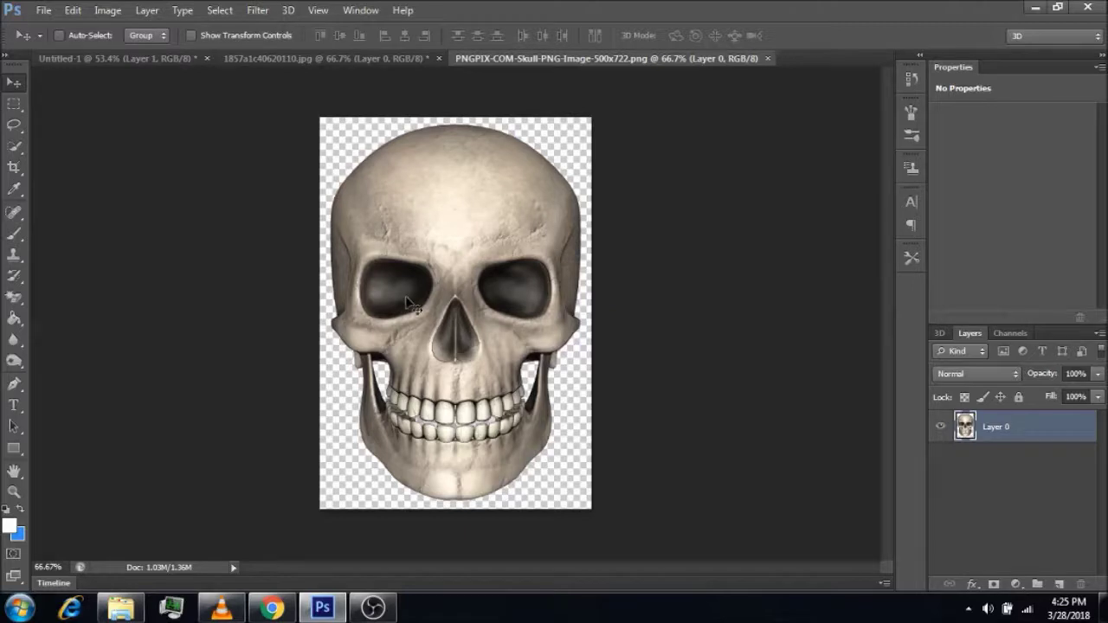
pyautogui.moveTo(407, 302)
pyautogui.mouseDown()
pyautogui.moveTo(158, 66)
pyautogui.moveTo(475, 342)
pyautogui.moveTo(439, 340)
pyautogui.mouseUp()
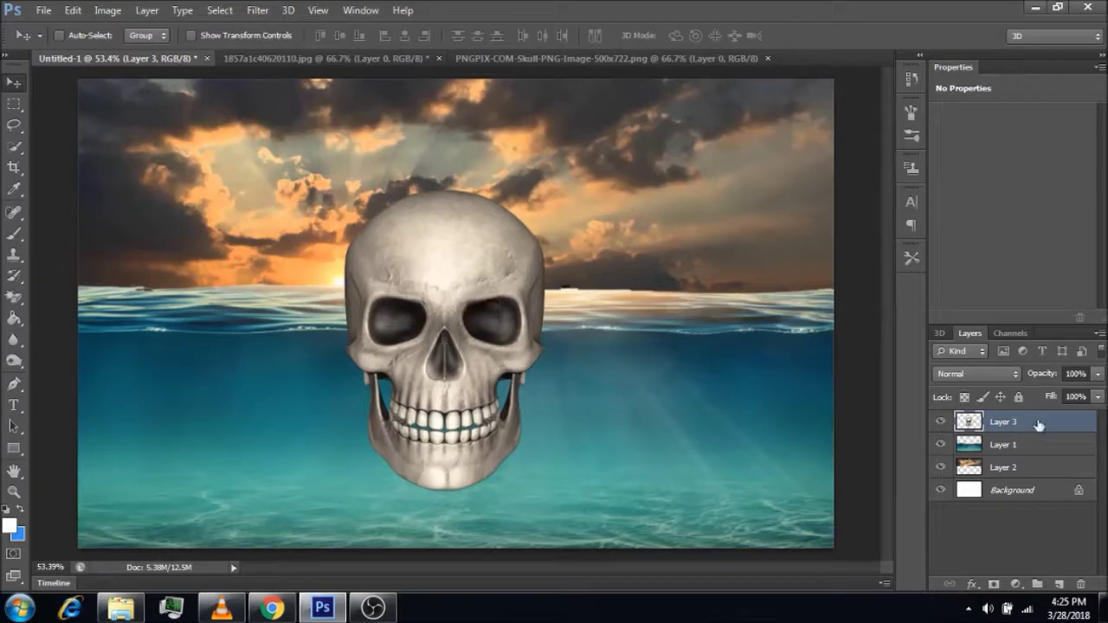
# Step: Centre the skull on the horizon, move Layer 3 above Layer 1, and set Multiply
pyautogui.moveTo(1030, 431); pyautogui.dragTo(1028, 447)
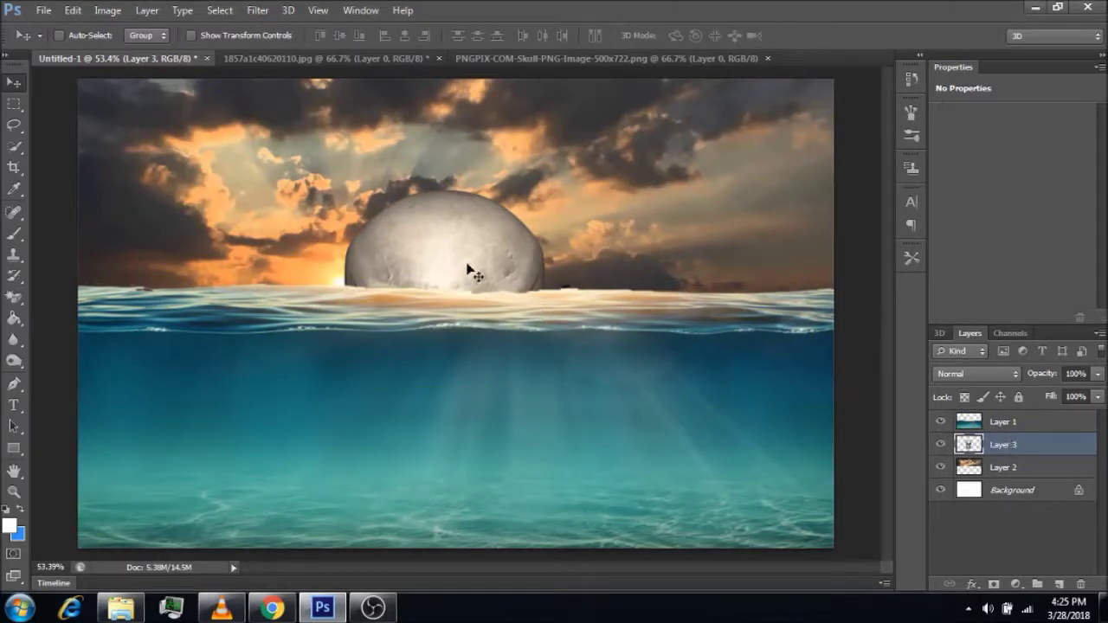
pyautogui.moveTo(477, 273); pyautogui.dragTo(487, 271)
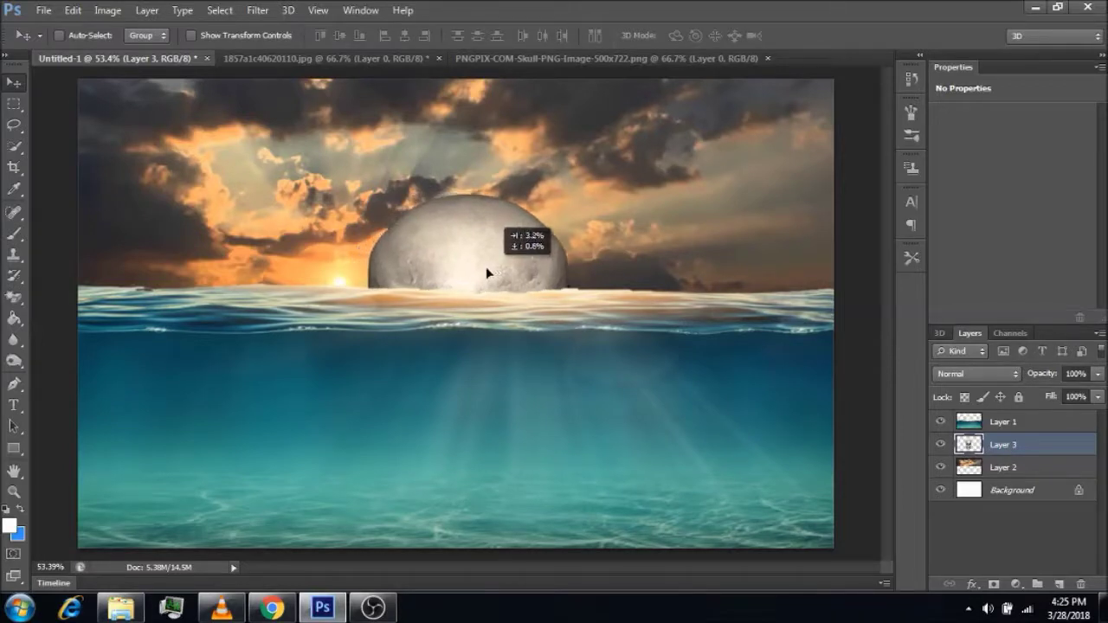
pyautogui.moveTo(487, 271); pyautogui.dragTo(482, 277)
pyautogui.moveTo(1027, 451); pyautogui.dragTo(1023, 422)
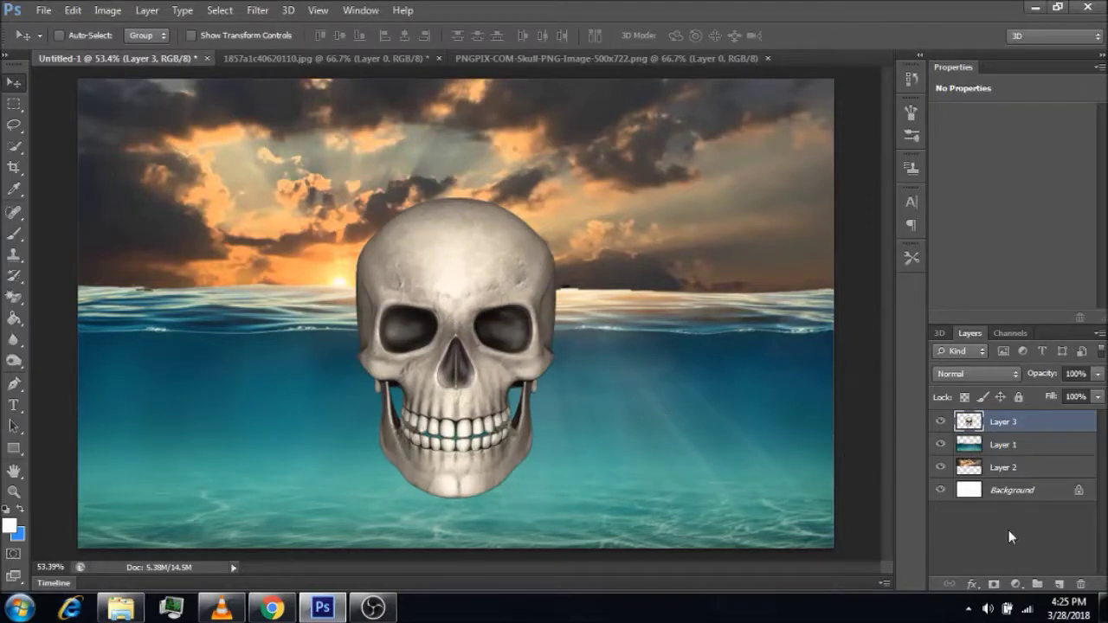
pyautogui.click(998, 376)
pyautogui.click(965, 63)
# Step: Mask Layer 3 and paint out the skull crown with a 121 px black brush
pyautogui.moveTo(473, 264); pyautogui.dragTo(477, 269)
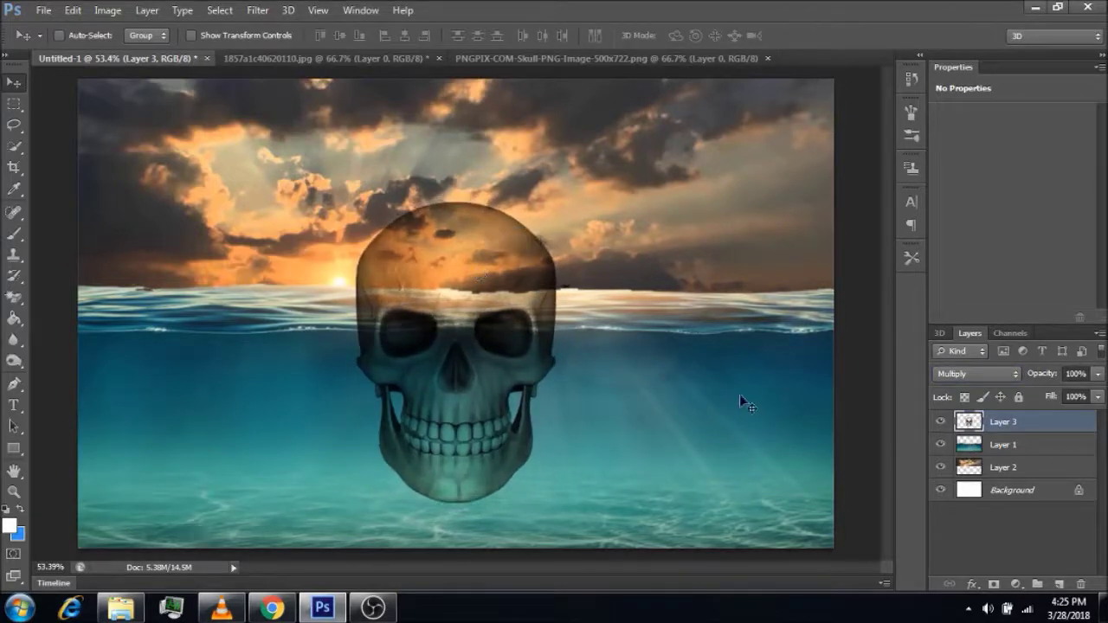
pyautogui.click(994, 585)
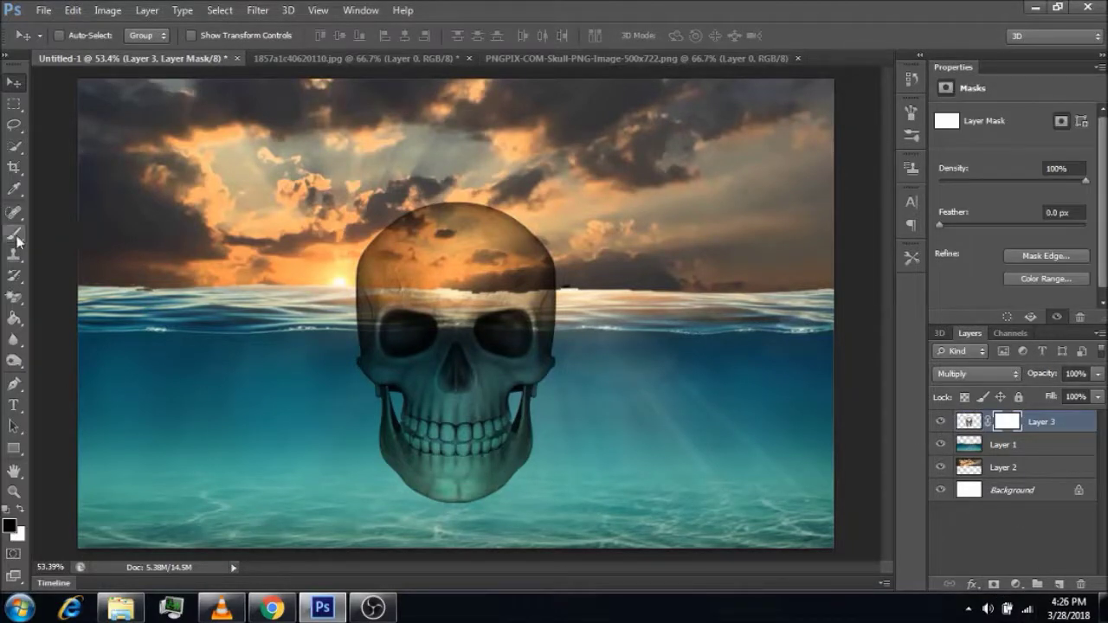
pyautogui.click(14, 233)
pyautogui.rightClick(355, 264)
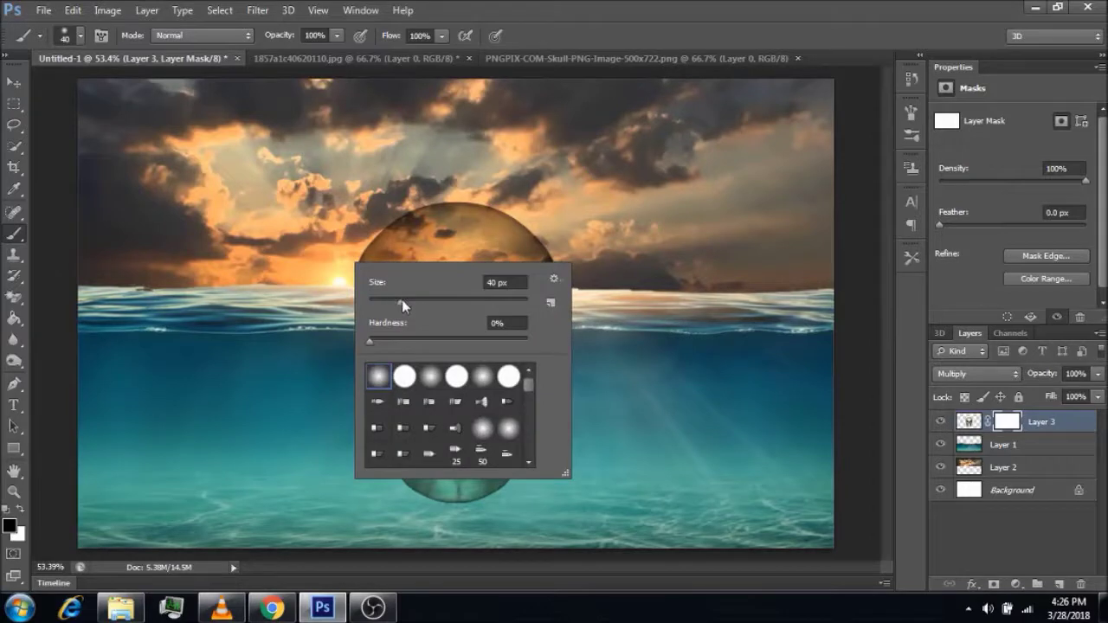
pyautogui.moveTo(402, 299); pyautogui.dragTo(456, 302)
pyautogui.click(436, 186)
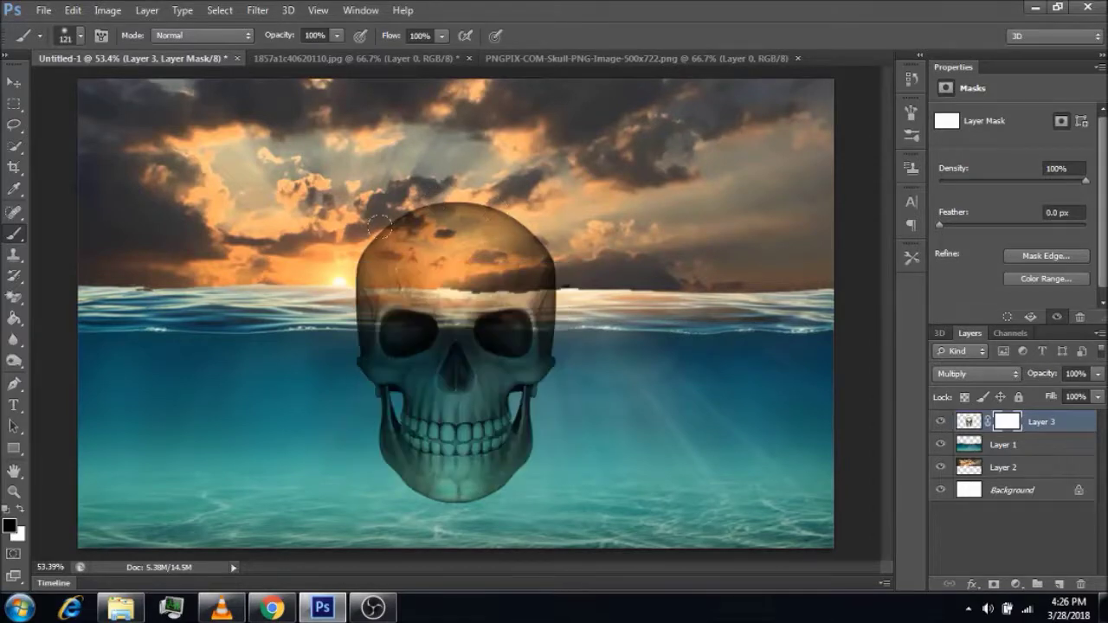
pyautogui.moveTo(511, 221); pyautogui.dragTo(446, 212)
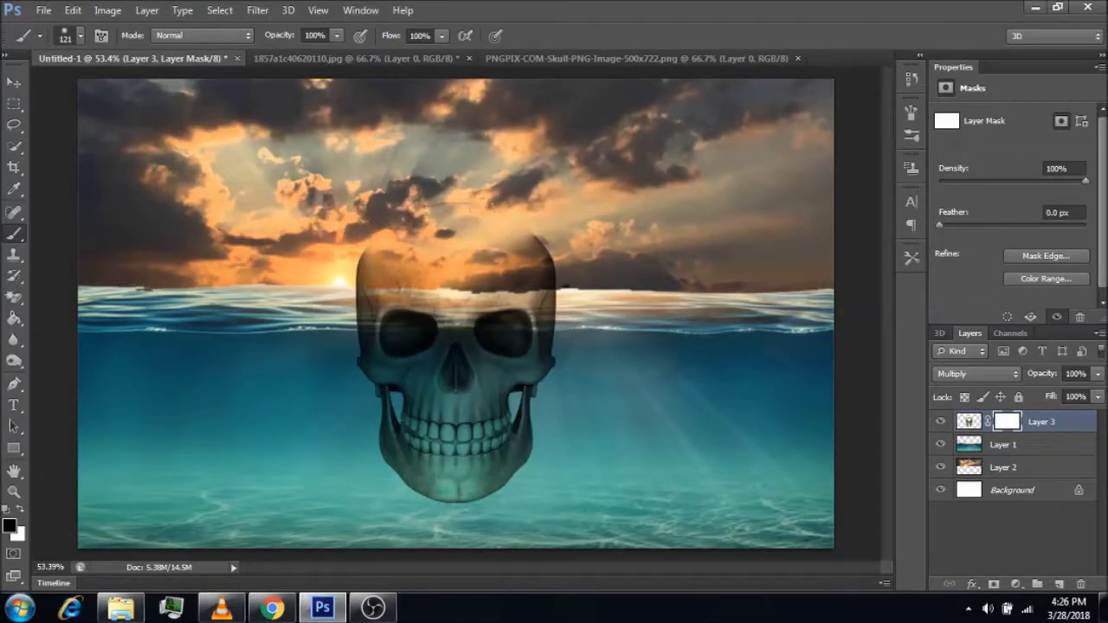
pyautogui.moveTo(520, 247); pyautogui.dragTo(485, 273)
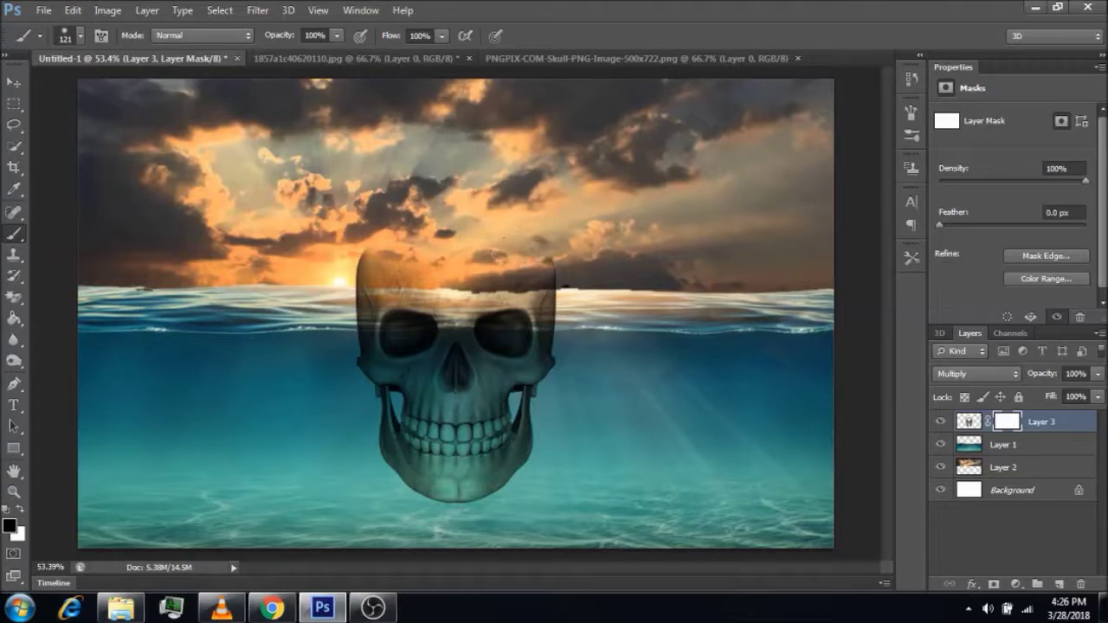
pyautogui.moveTo(388, 251); pyautogui.dragTo(381, 283)
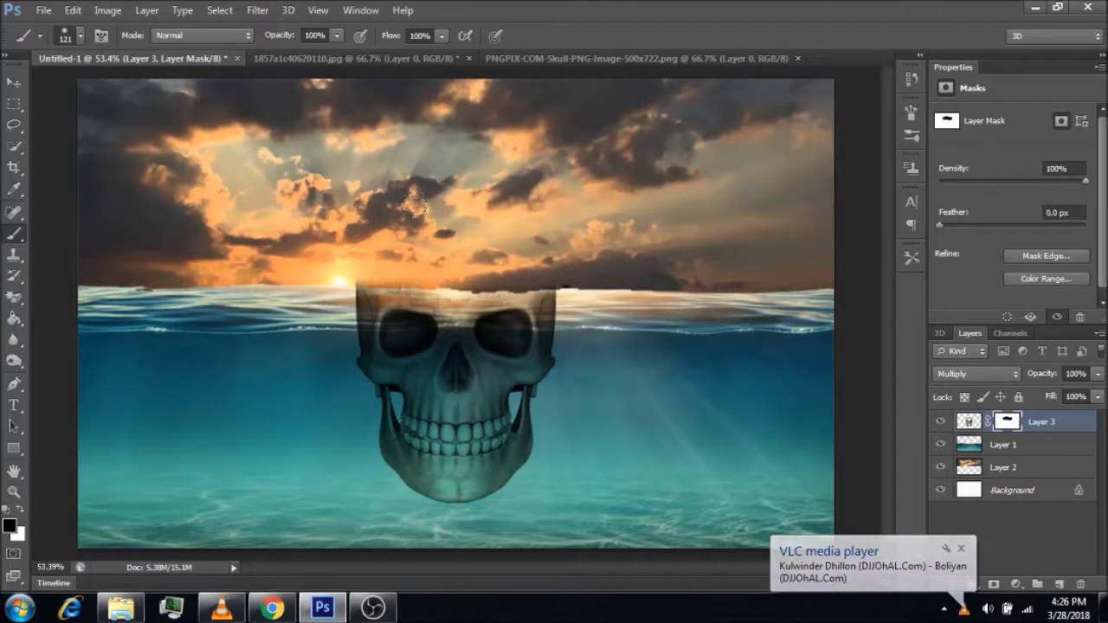
# Step: Set a 101 px brush and paint away the right side of the skull's jaw on Layer 3's mask
pyautogui.click(974, 424)
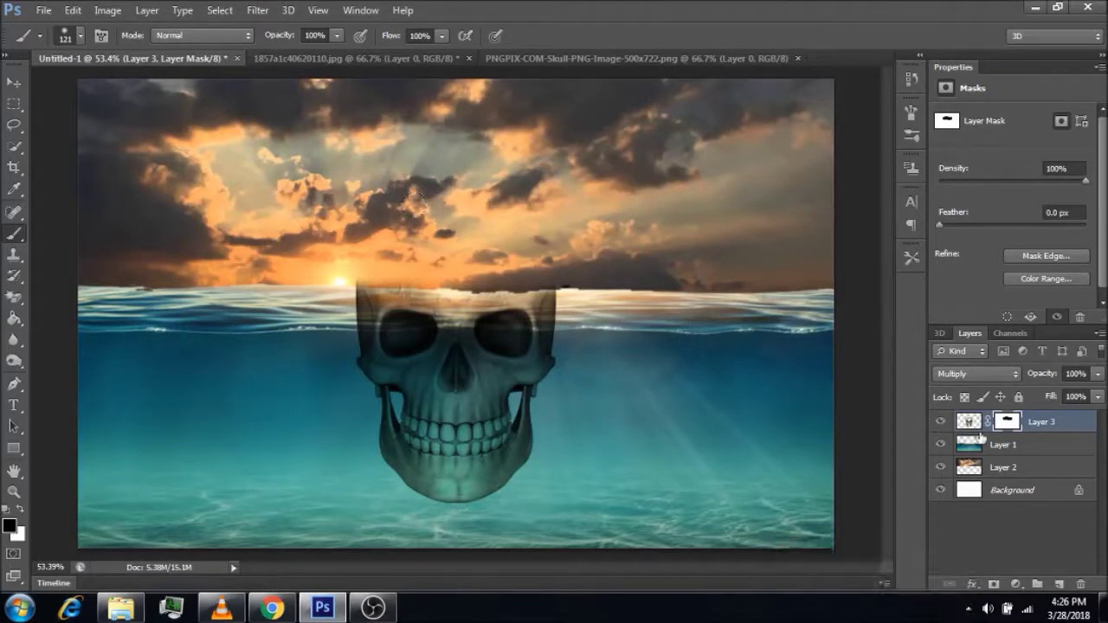
pyautogui.rightClick(502, 375)
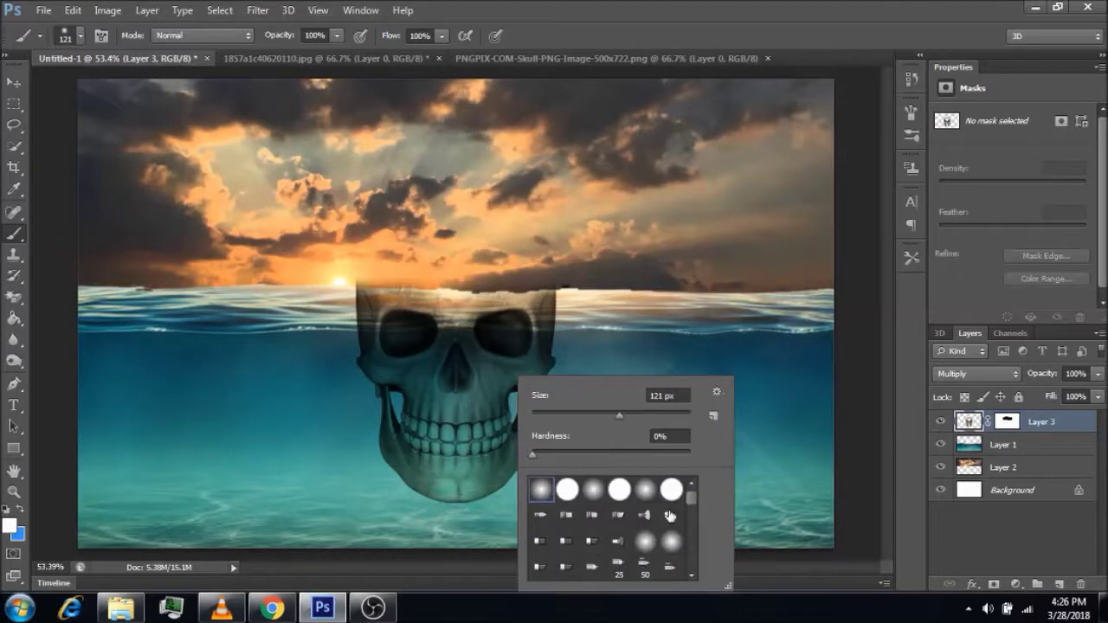
pyautogui.moveTo(692, 496); pyautogui.dragTo(691, 520)
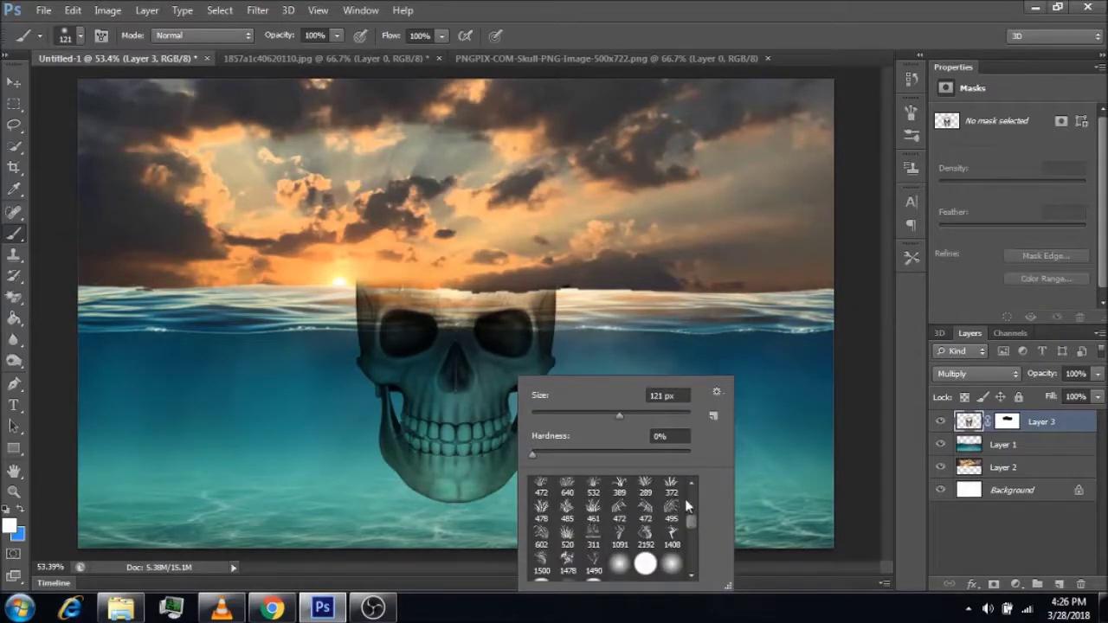
pyautogui.moveTo(690, 534); pyautogui.dragTo(690, 514)
pyautogui.click(672, 506)
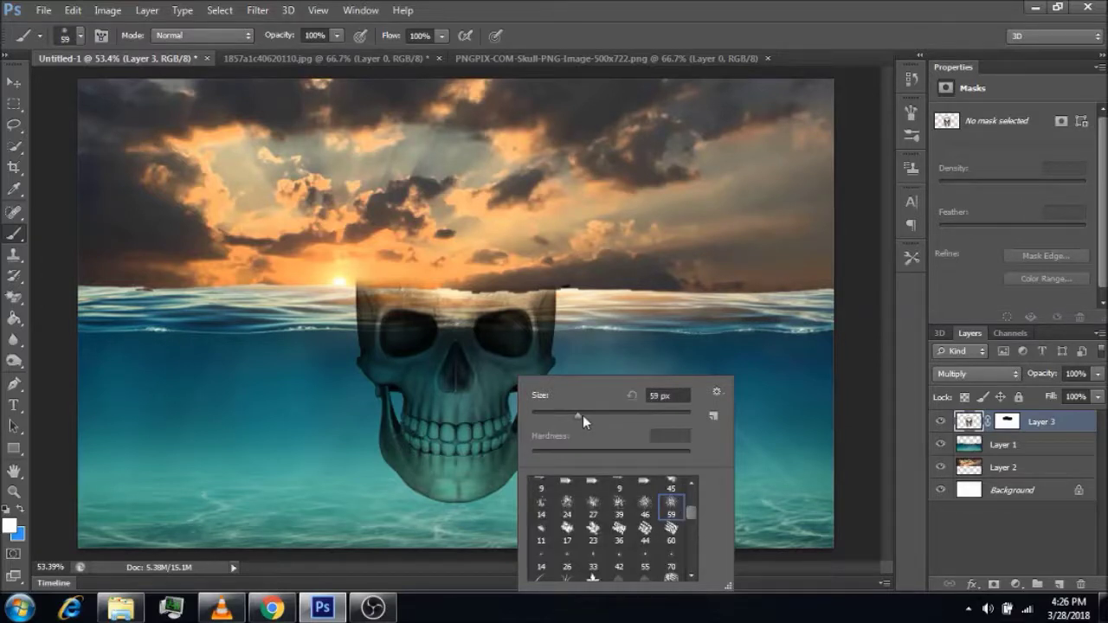
pyautogui.moveTo(581, 415); pyautogui.dragTo(610, 414)
pyautogui.click(466, 396)
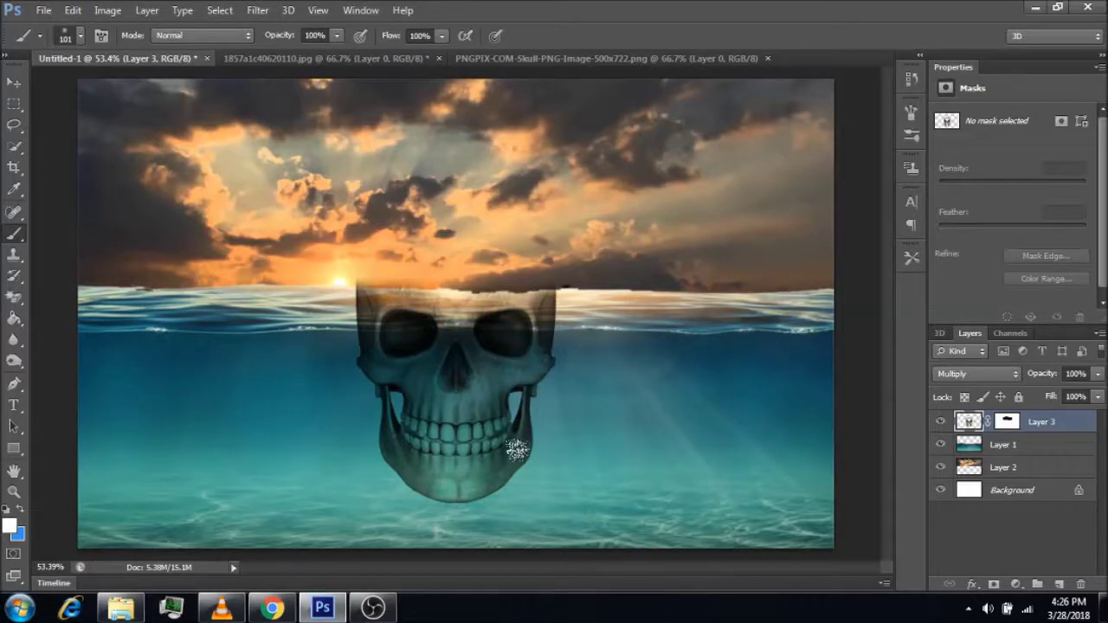
pyautogui.moveTo(463, 483); pyautogui.dragTo(510, 460)
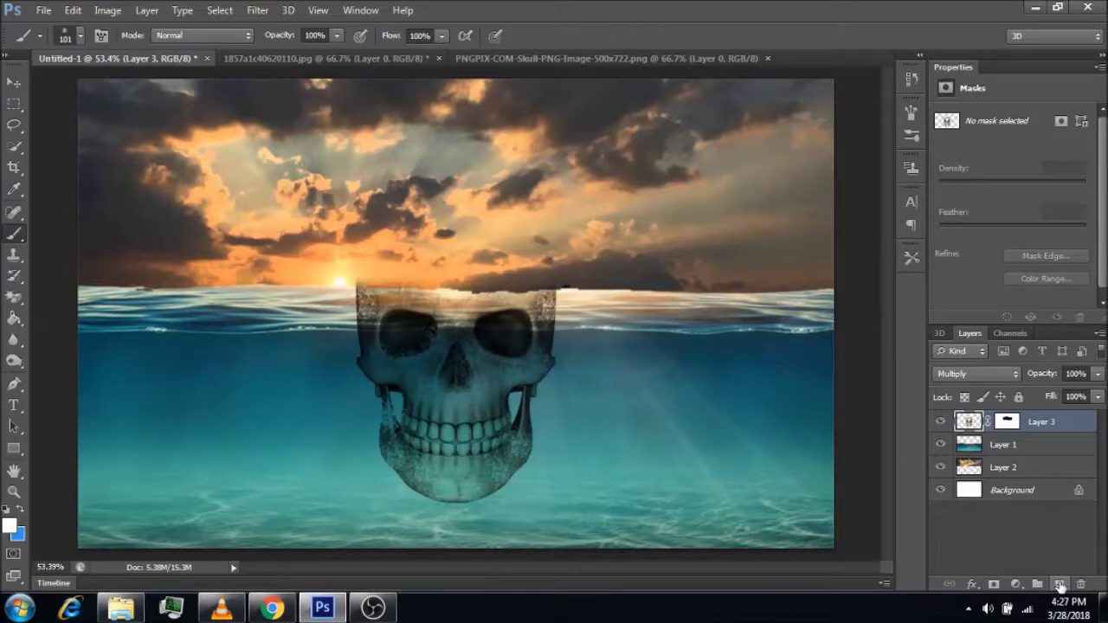
# Step: Add an empty Layer 4 above the skull and open the island image 1357a2cd031b870.jpg
pyautogui.click(1059, 584)
pyautogui.click(25, 80)
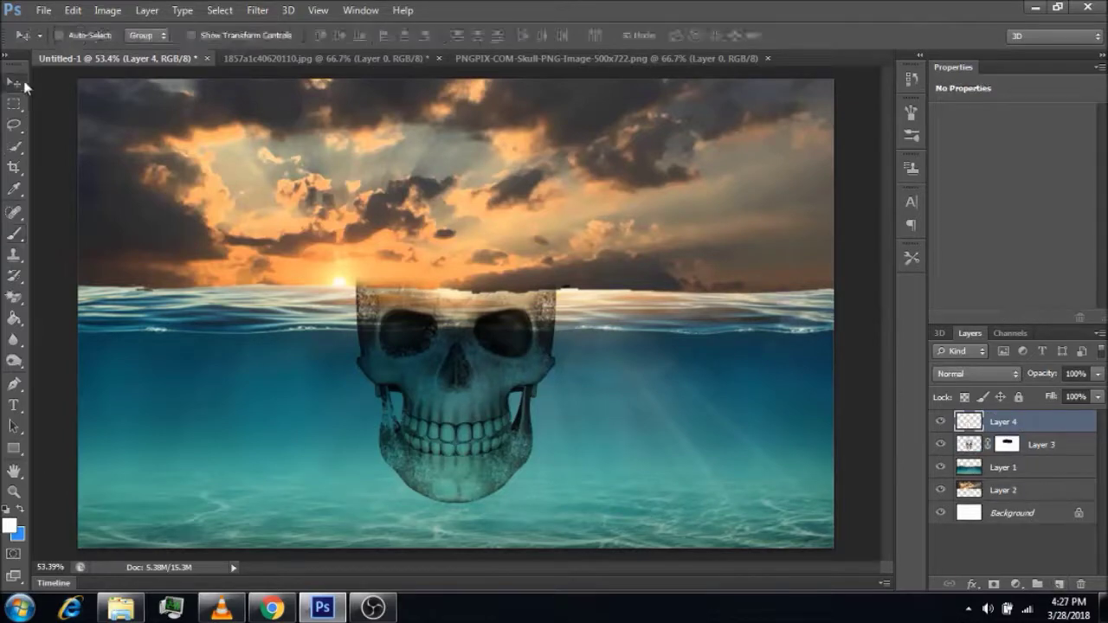
pyautogui.click(42, 9)
pyautogui.click(76, 43)
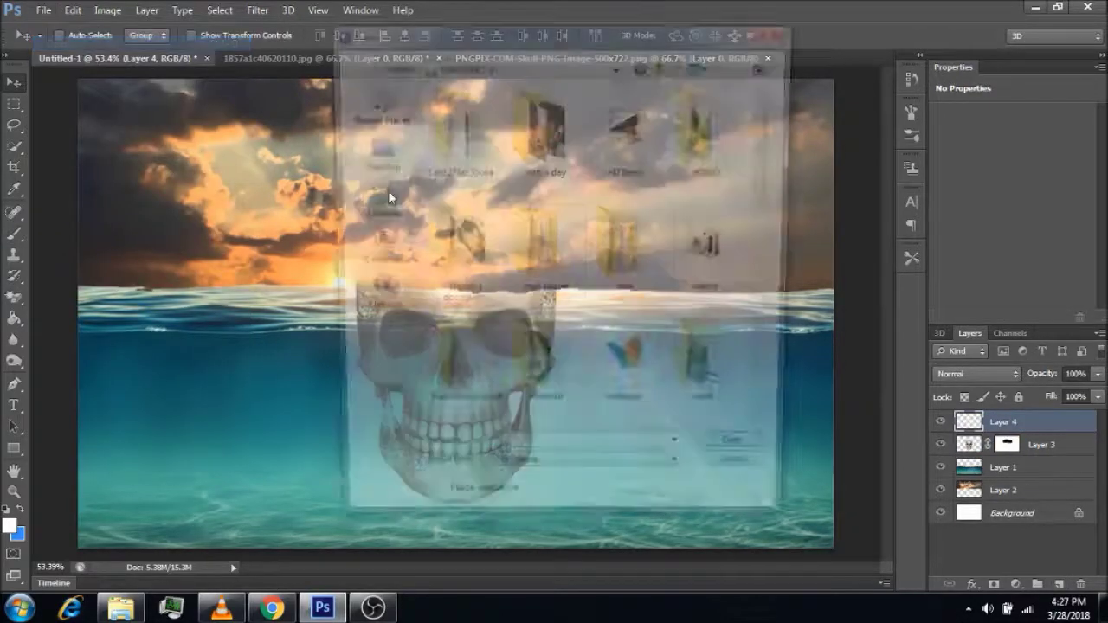
pyautogui.moveTo(775, 183); pyautogui.dragTo(777, 278)
pyautogui.scroll(-2, 776, 279)
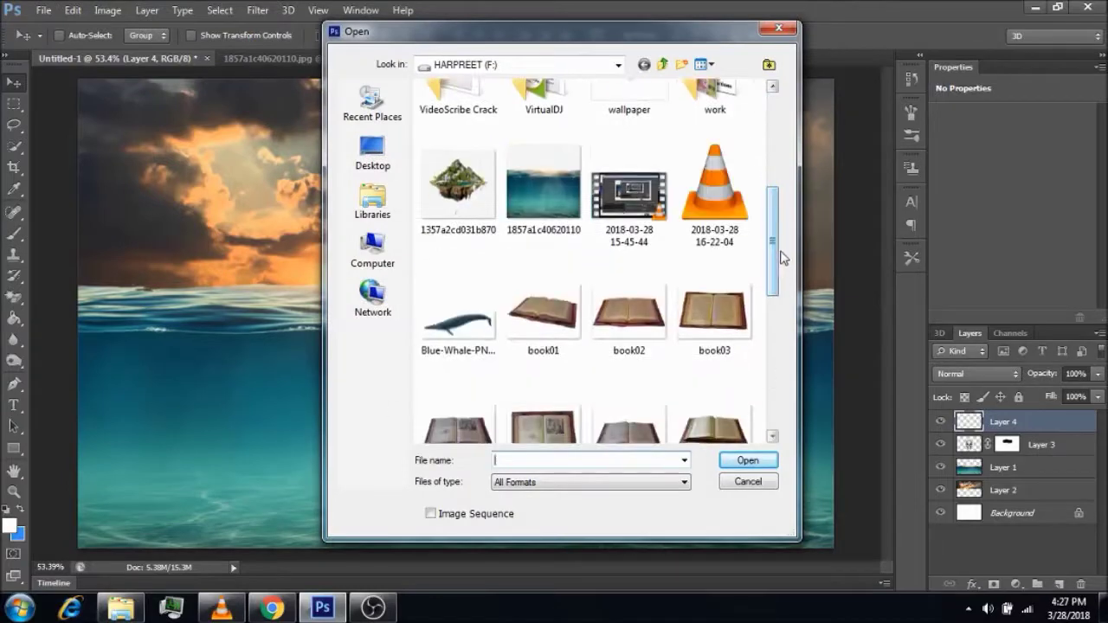
pyautogui.moveTo(773, 271); pyautogui.dragTo(771, 249)
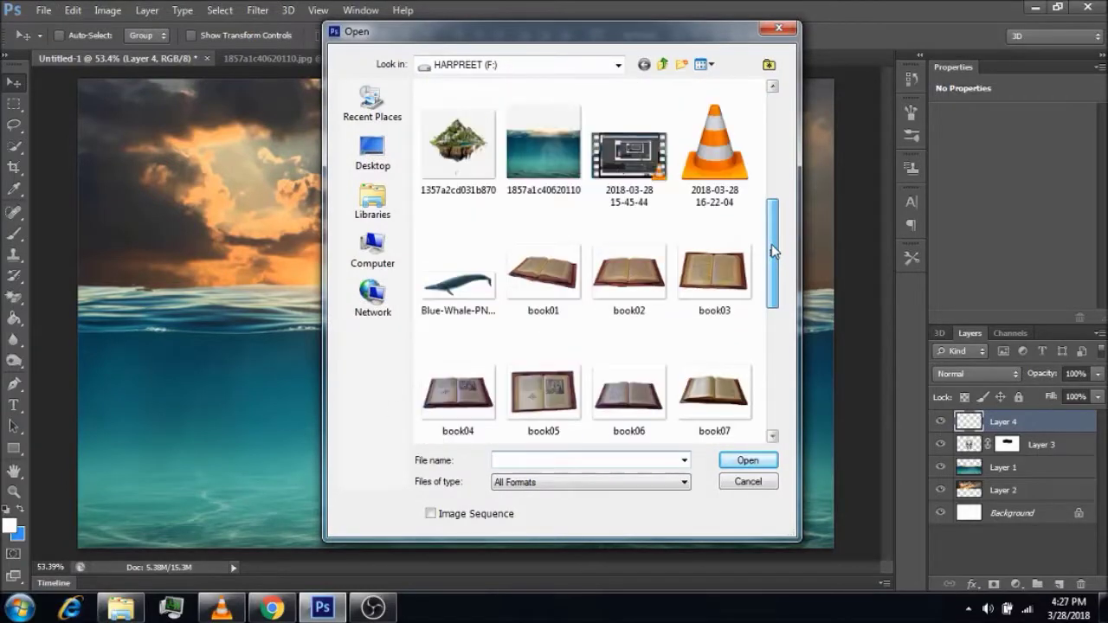
pyautogui.click(433, 168)
pyautogui.click(742, 459)
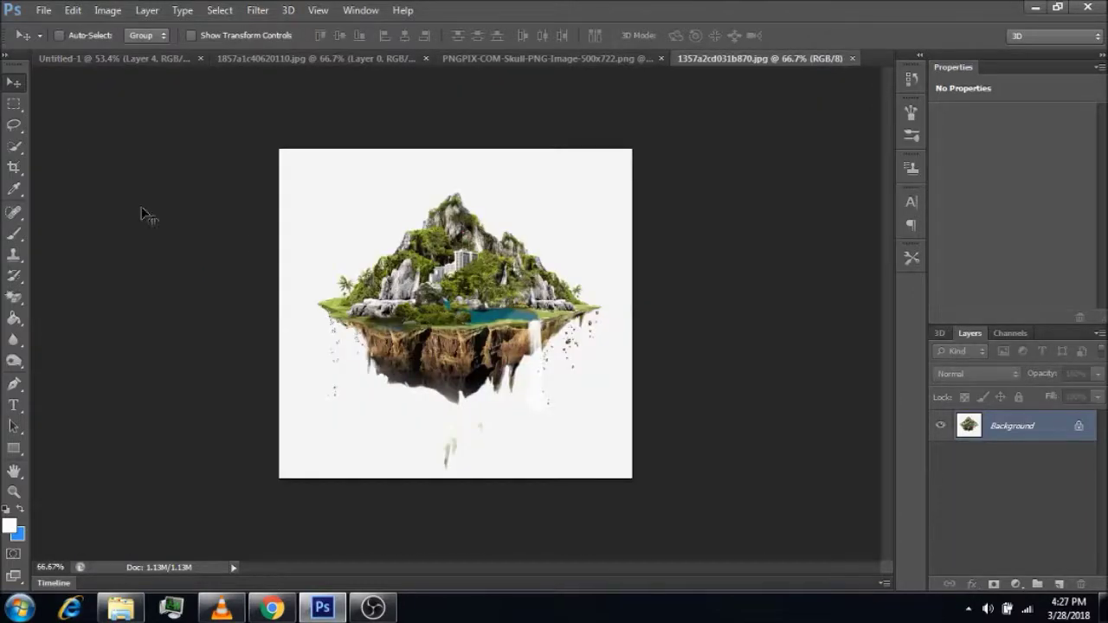
# Step: Pause the media player's music and erase the island's white background with the Magic Eraser
pyautogui.click(15, 297)
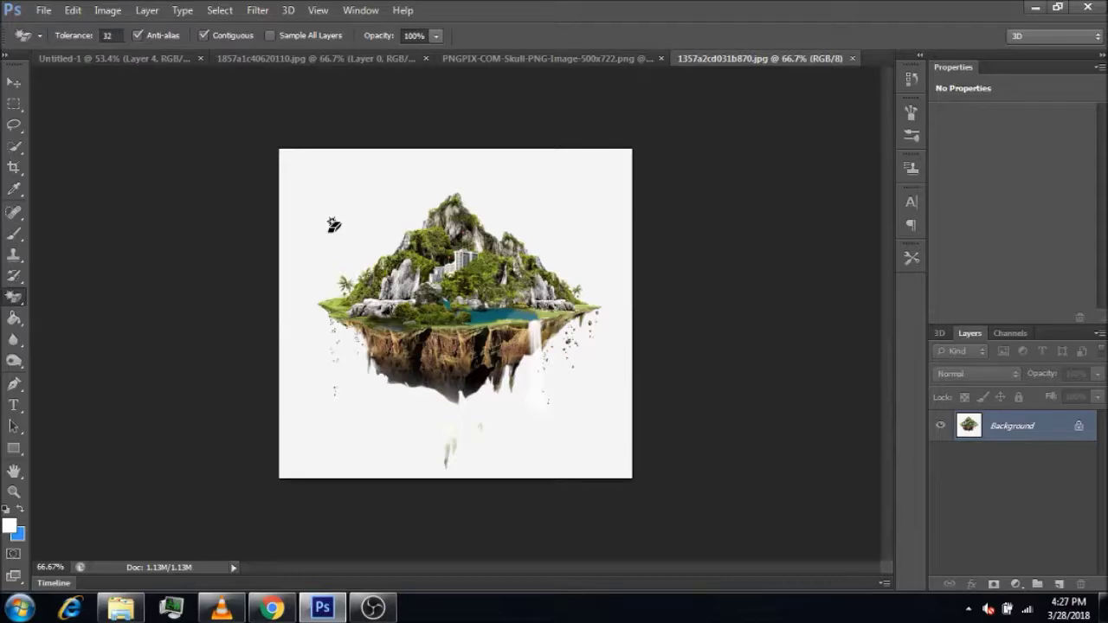
pyautogui.click(222, 607)
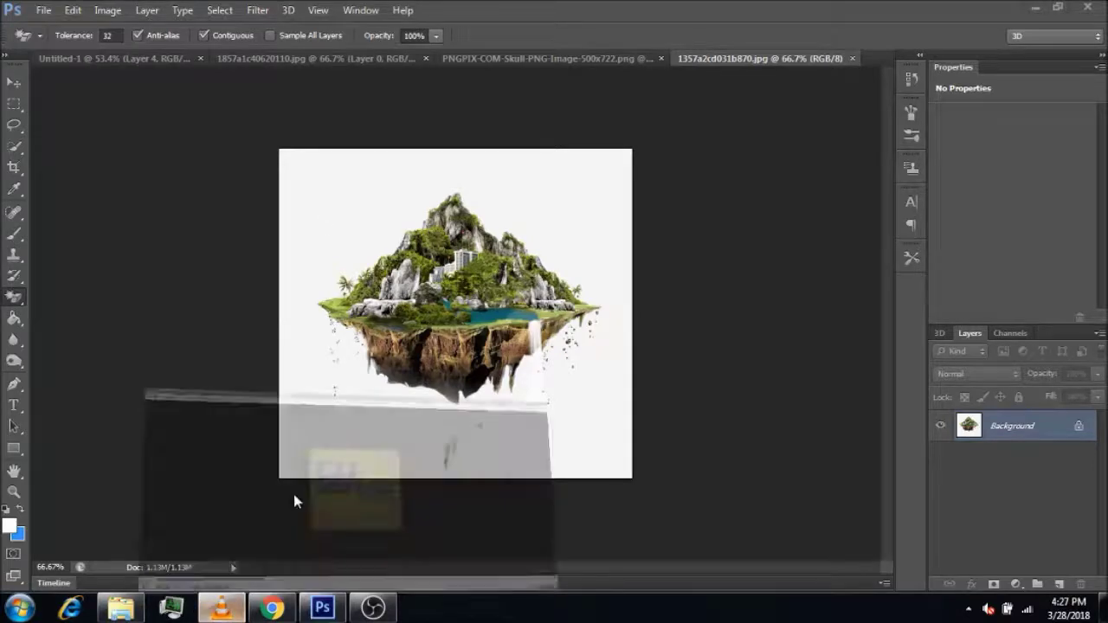
pyautogui.press('space')
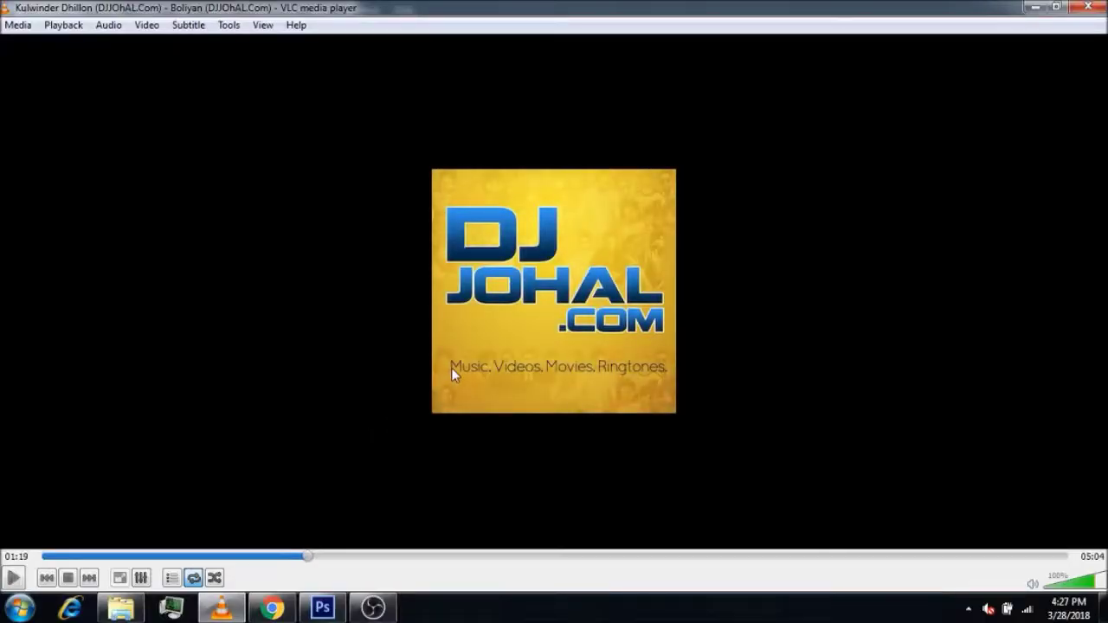
pyautogui.click(1035, 6)
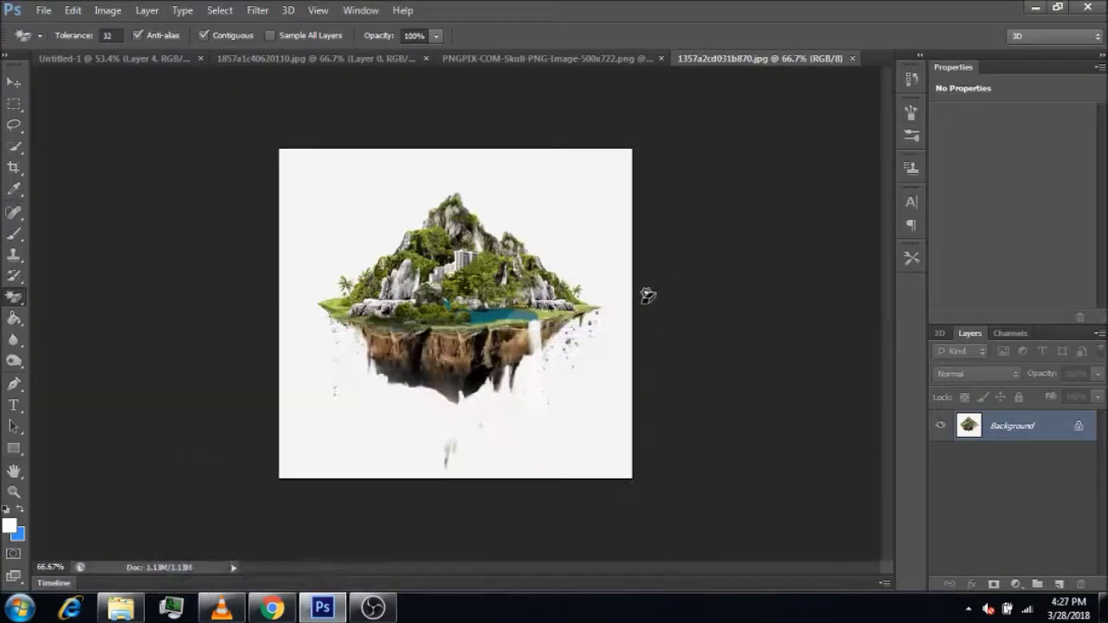
pyautogui.click(586, 195)
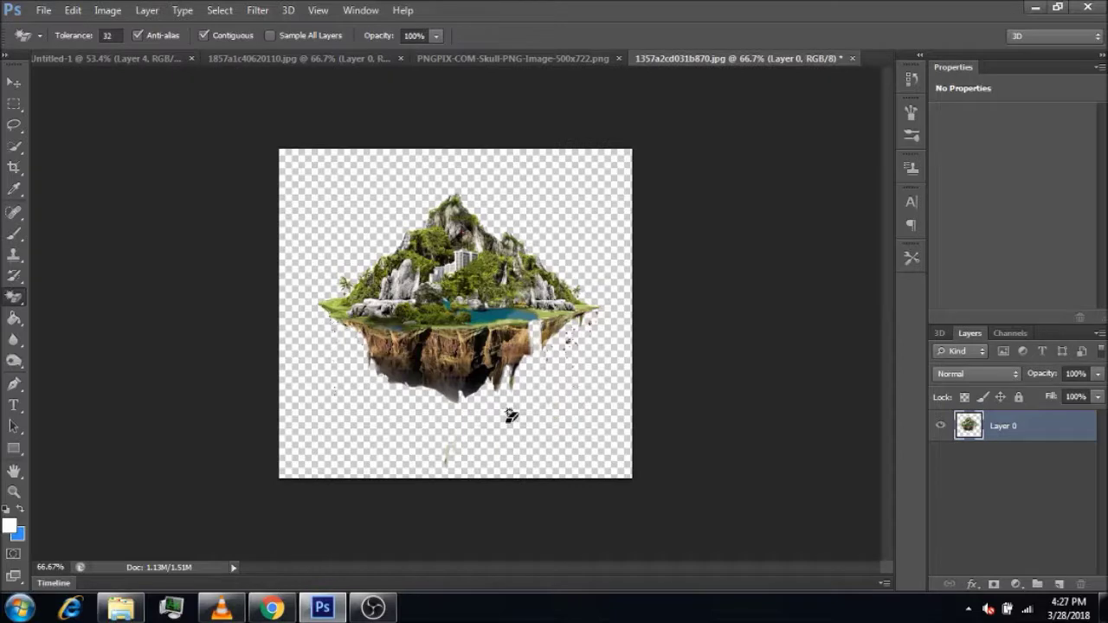
pyautogui.click(13, 82)
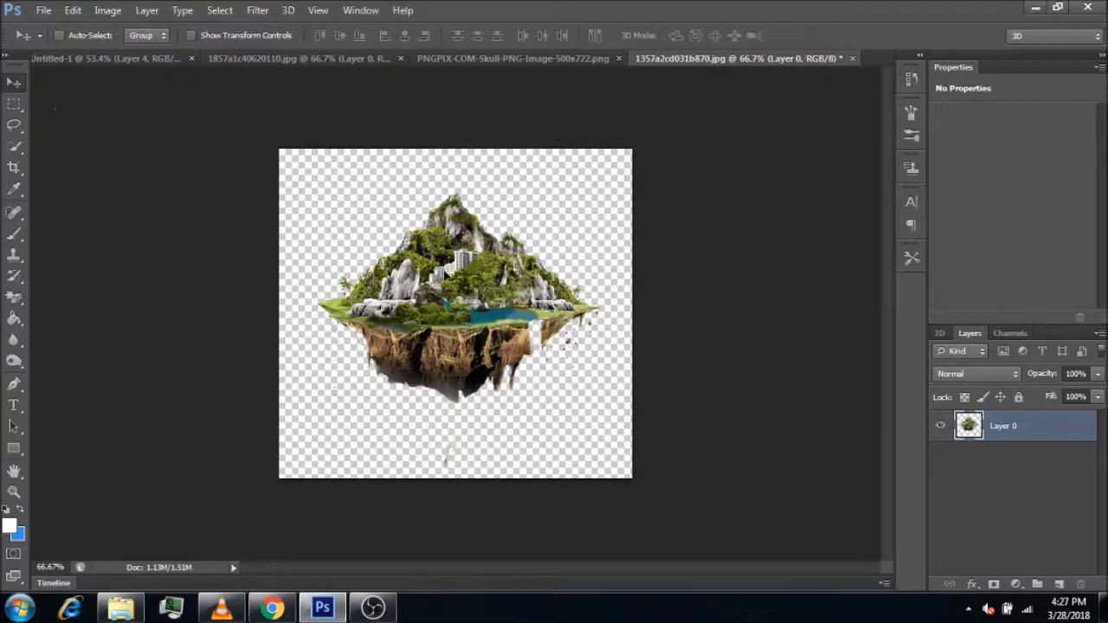
# Step: Drag the island into the composite as Layer 5 and set it atop the skull at the waterline
pyautogui.moveTo(474, 264); pyautogui.dragTo(489, 156)
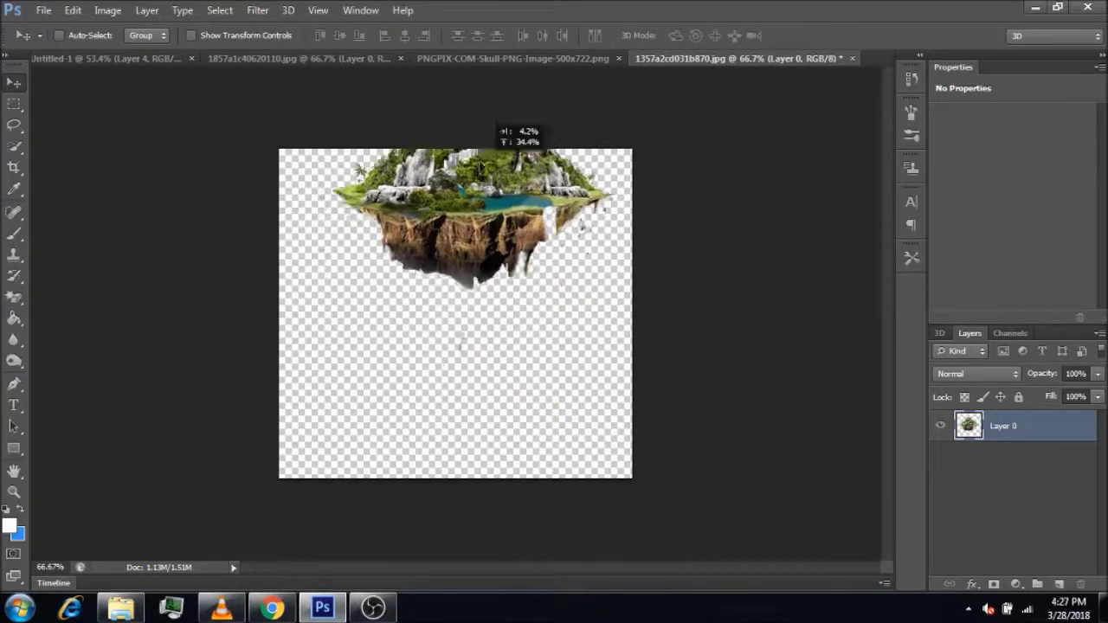
pyautogui.moveTo(498, 130)
pyautogui.mouseDown()
pyautogui.moveTo(494, 238)
pyautogui.moveTo(149, 67)
pyautogui.moveTo(452, 271)
pyautogui.mouseUp()
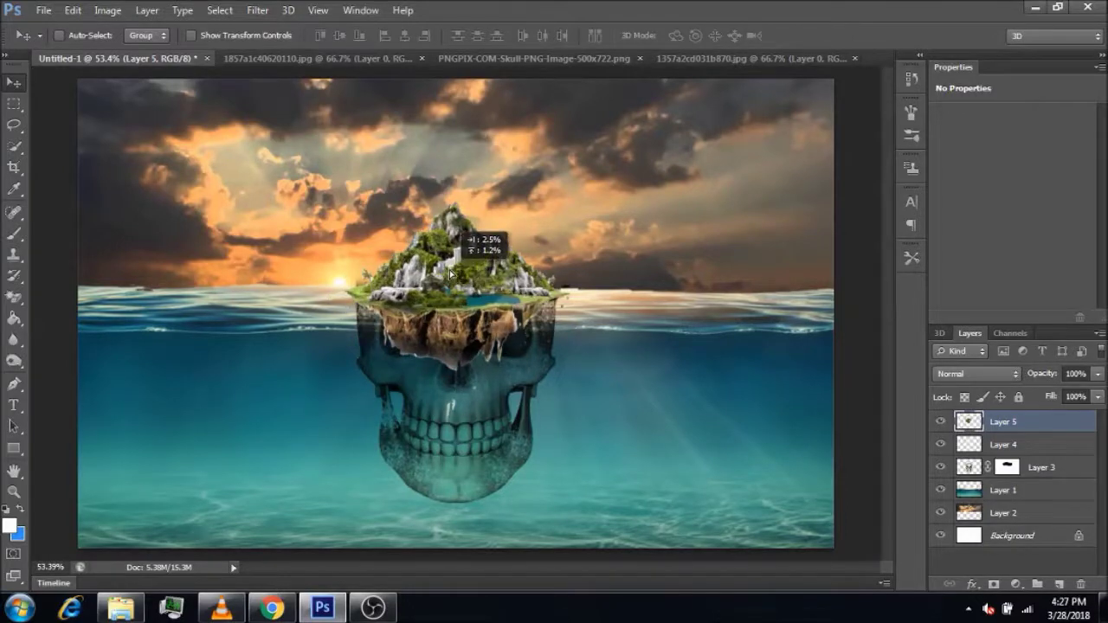
pyautogui.moveTo(451, 271); pyautogui.dragTo(445, 270)
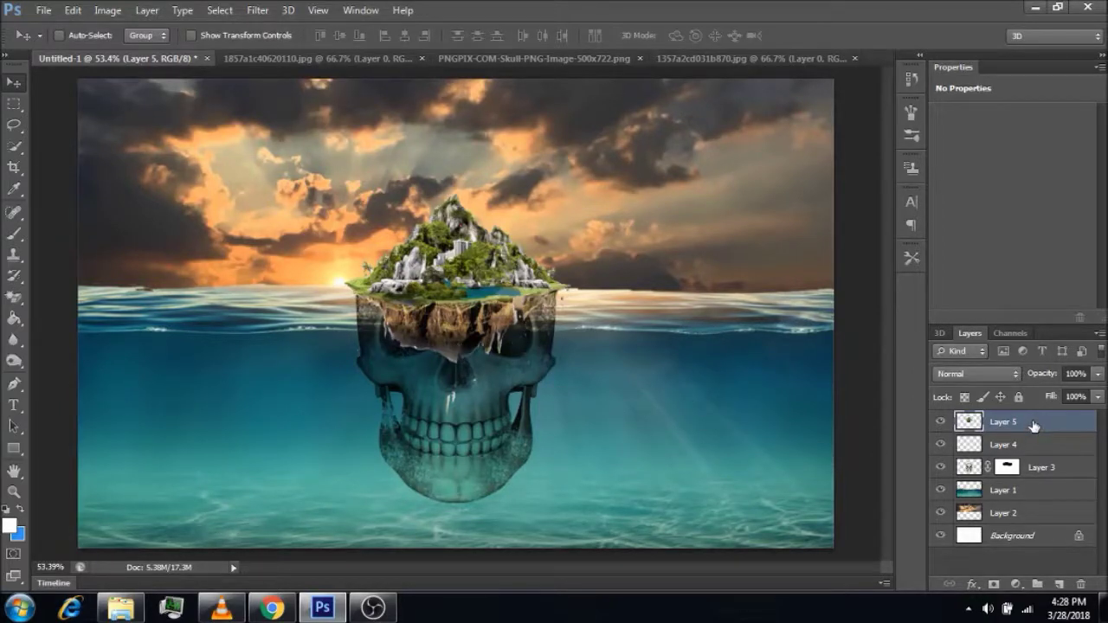
pyautogui.moveTo(1033, 426); pyautogui.dragTo(1034, 455)
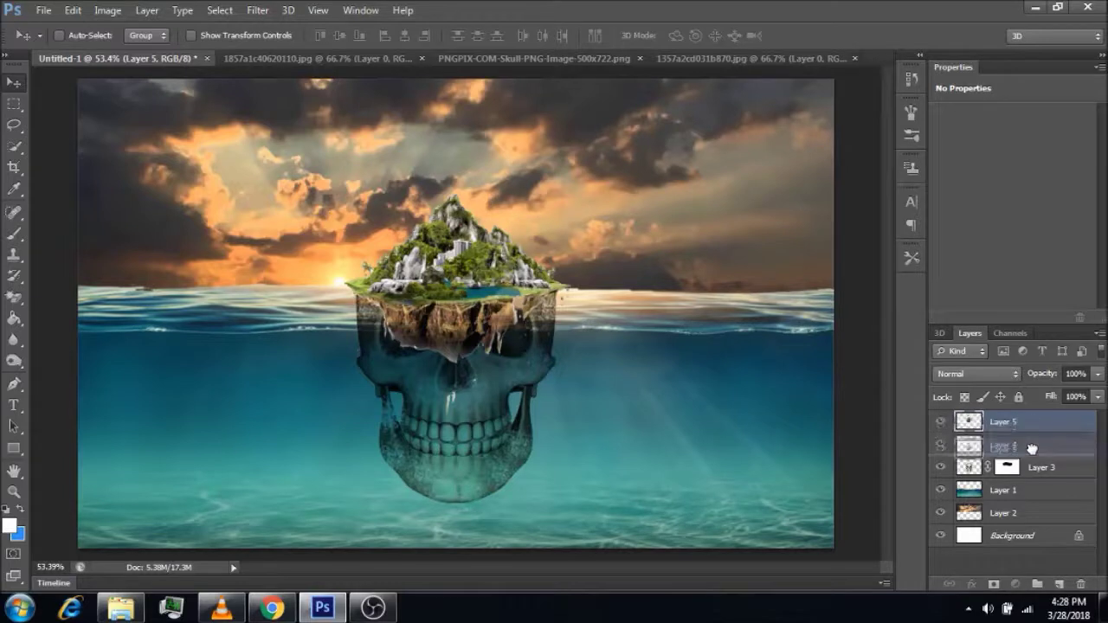
# Step: Move Layer 5 beneath the skull's Layer 3 and nudge the island into line with the skull
pyautogui.moveTo(1028, 451); pyautogui.dragTo(1020, 470)
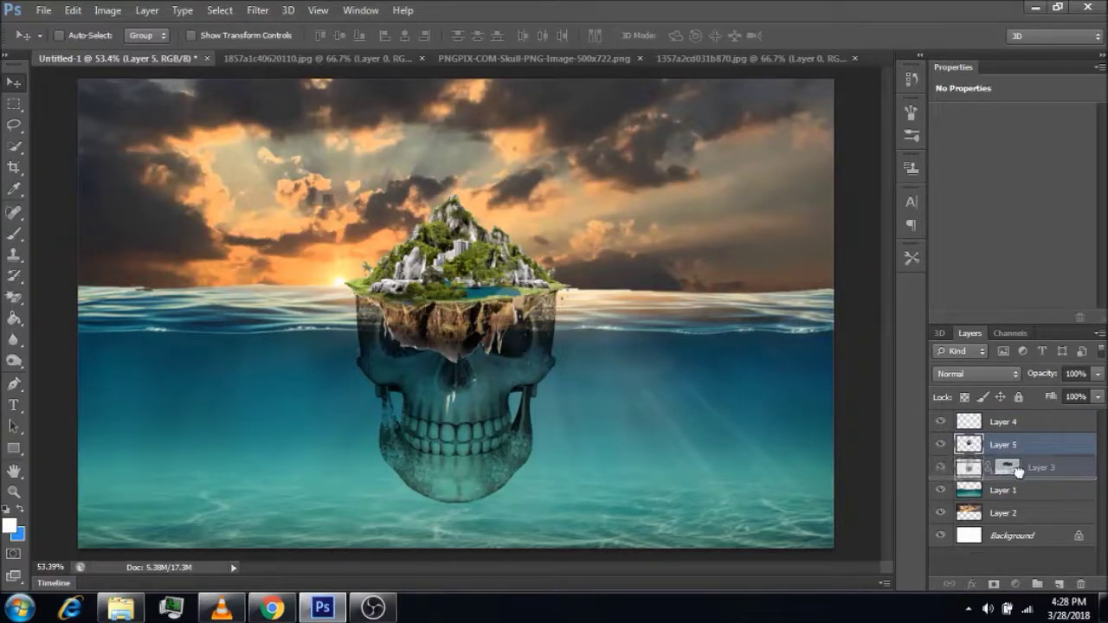
pyautogui.moveTo(1019, 470); pyautogui.dragTo(1021, 477)
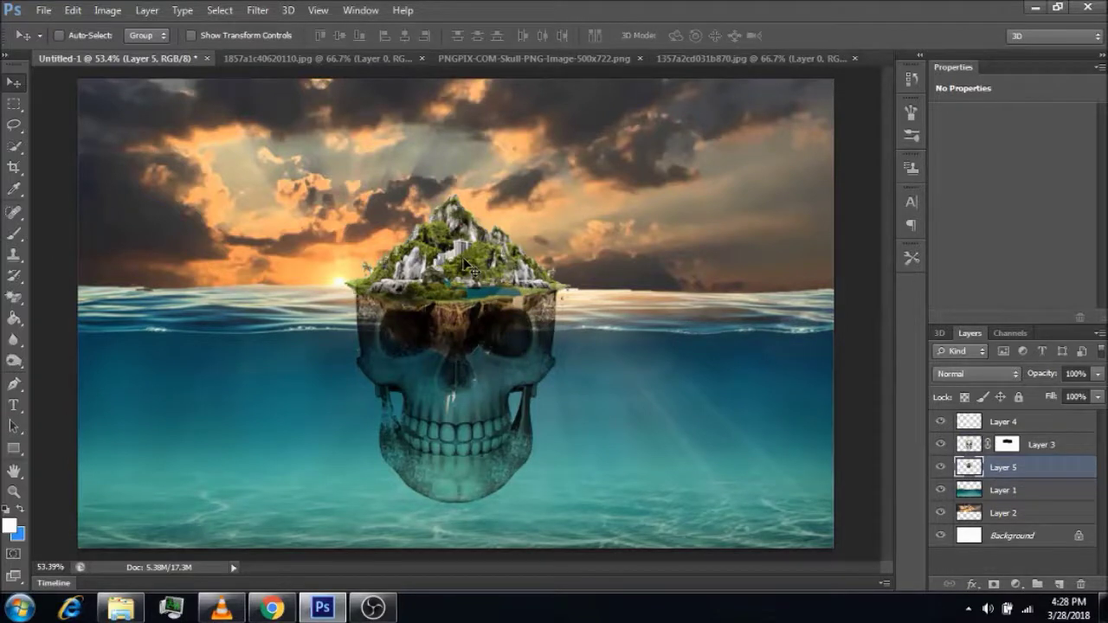
pyautogui.moveTo(465, 263); pyautogui.dragTo(469, 263)
# Step: Add a white layer mask to the island's Layer 5 and pick the Brush tool
pyautogui.click(996, 585)
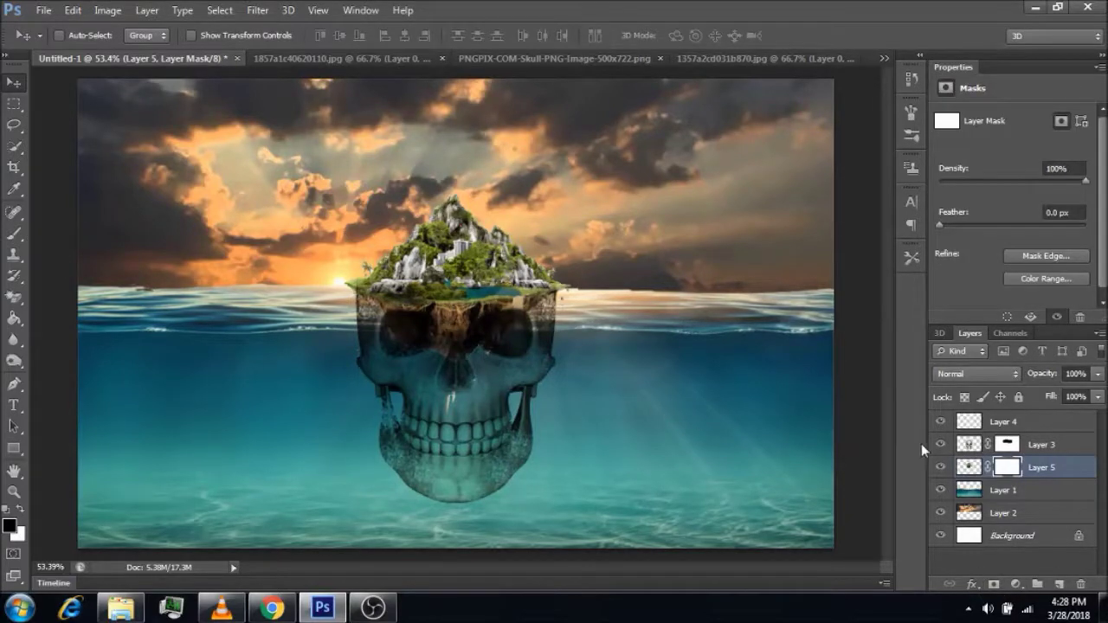
pyautogui.click(14, 188)
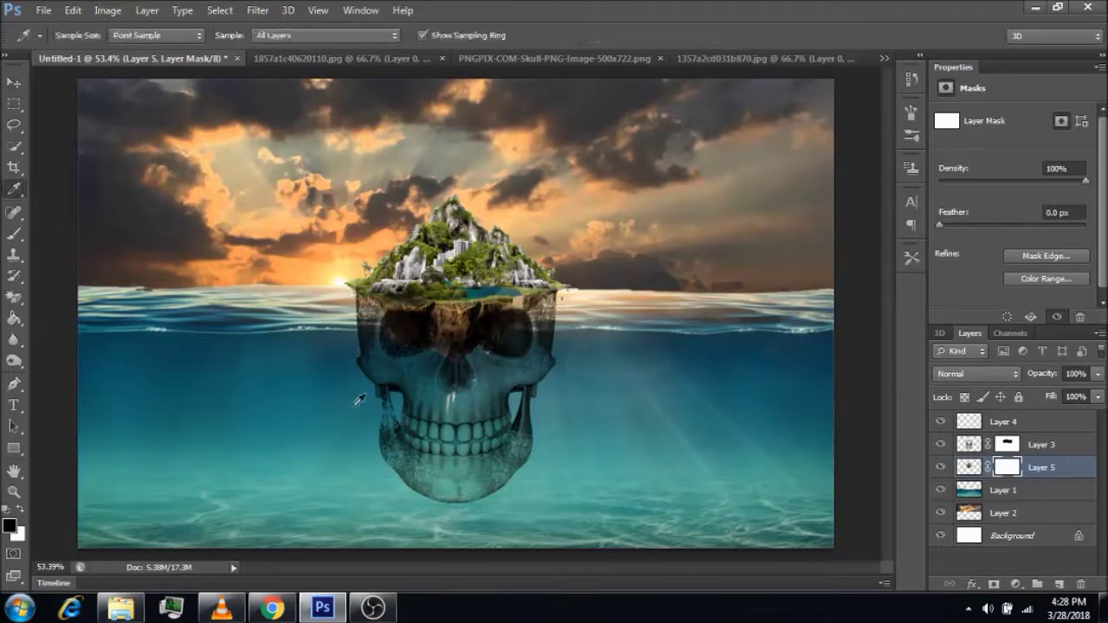
pyautogui.click(14, 234)
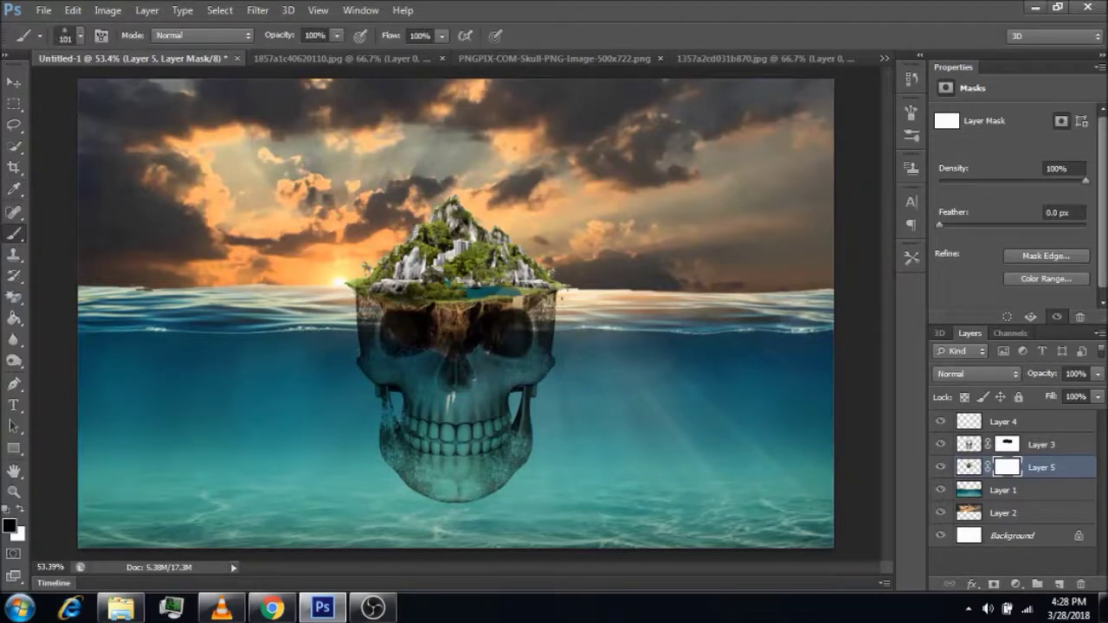
# Step: Paint away the island's soil underside with a soft round 0% hardness brush, then show the Chrome reference
pyautogui.rightClick(339, 313)
pyautogui.moveTo(528, 453); pyautogui.dragTo(528, 422)
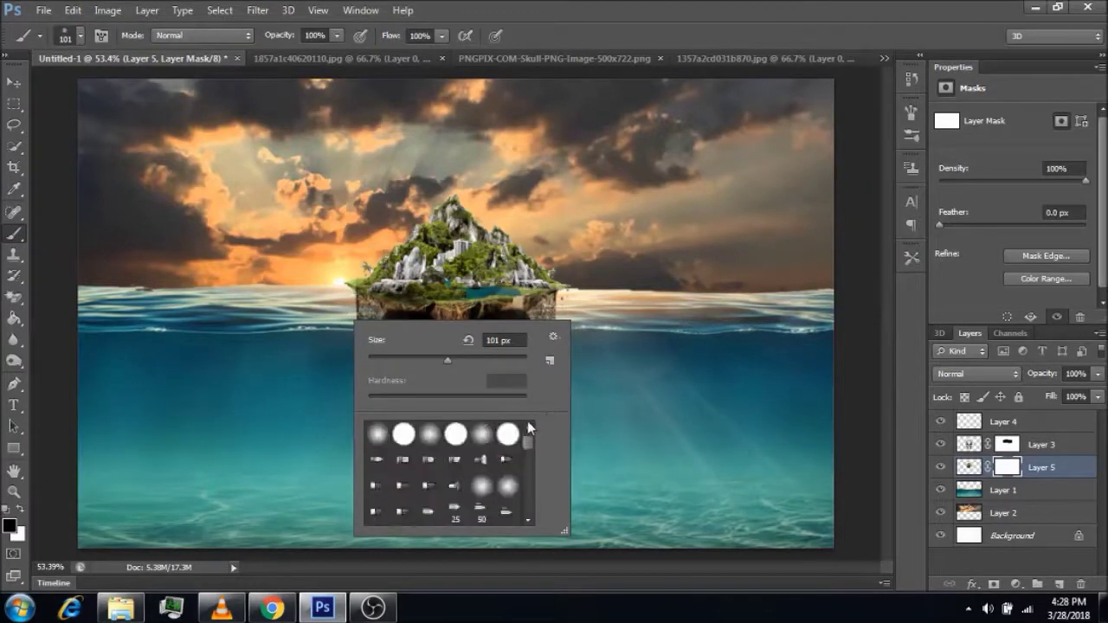
pyautogui.click(376, 435)
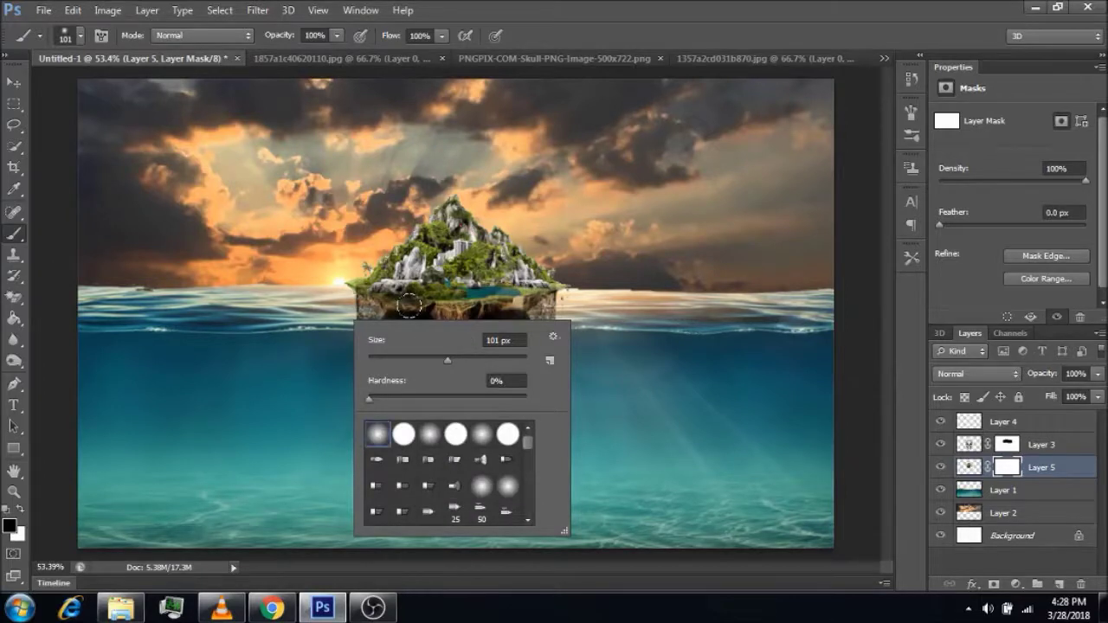
pyautogui.press('Return')
pyautogui.moveTo(394, 325)
pyautogui.mouseDown()
pyautogui.moveTo(517, 326)
pyautogui.moveTo(345, 287)
pyautogui.mouseUp()
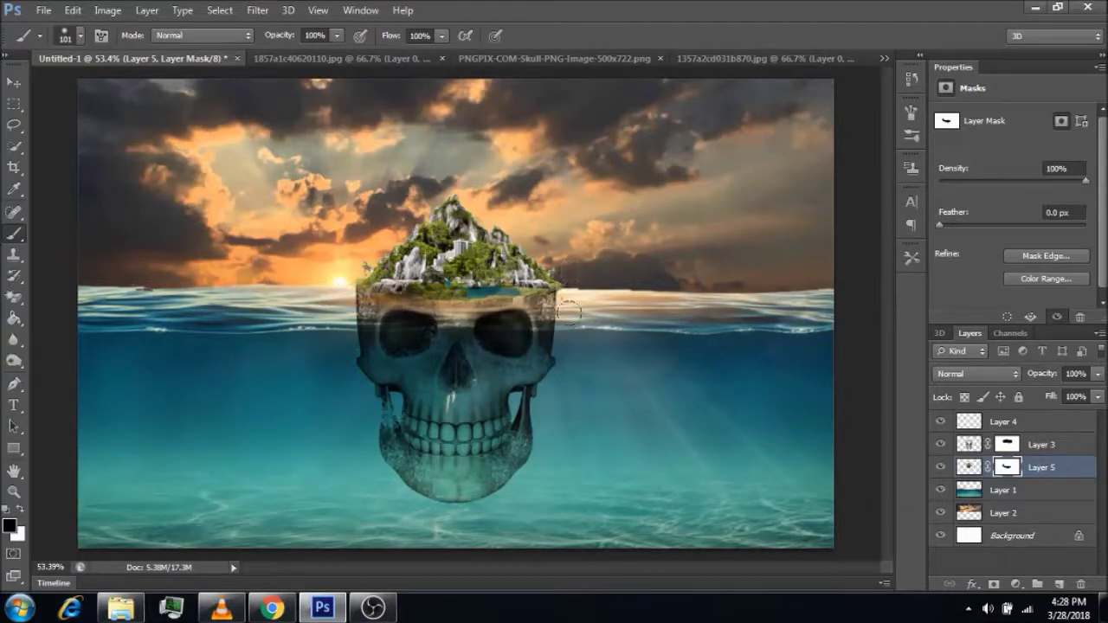
pyautogui.click(288, 610)
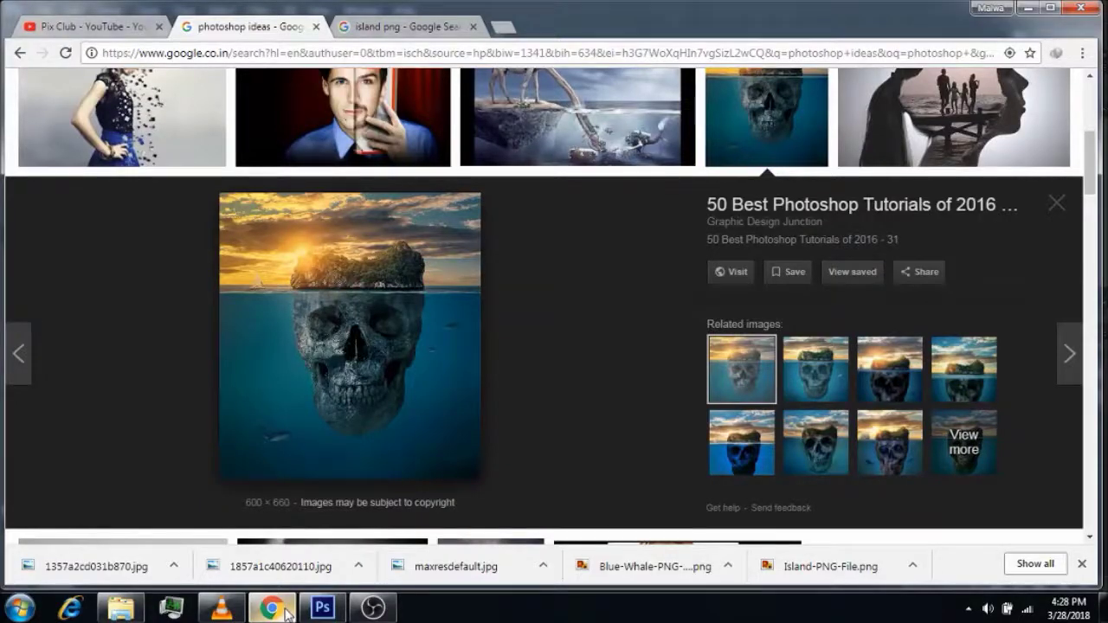
# Step: Compare the composite with the Chrome reference image, then return to Photoshop
pyautogui.click(288, 611)
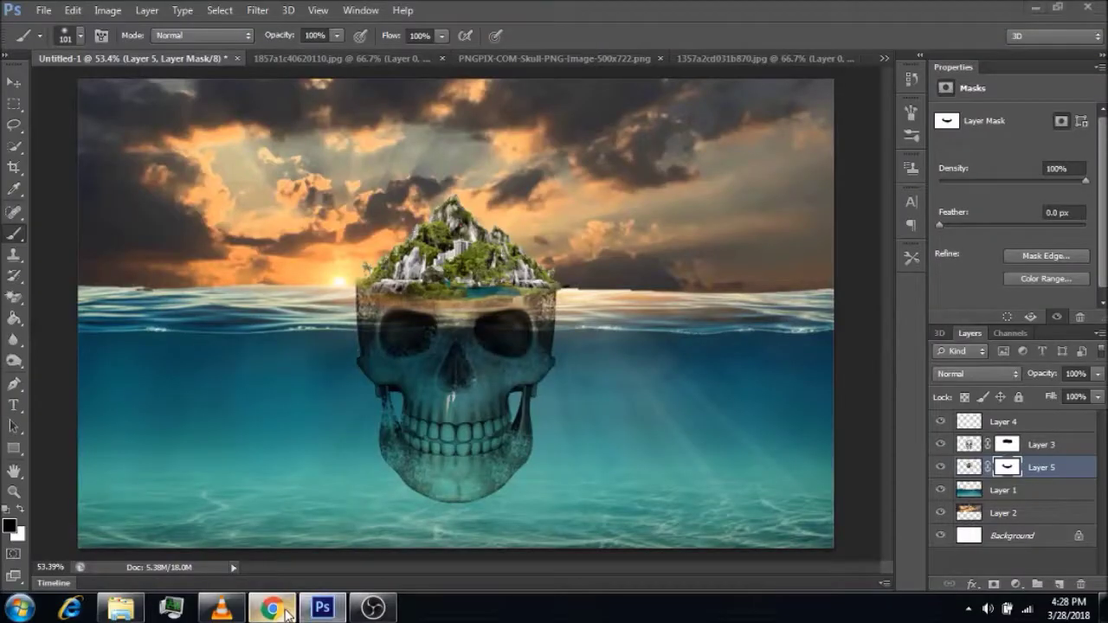
pyautogui.click(288, 610)
pyautogui.click(288, 611)
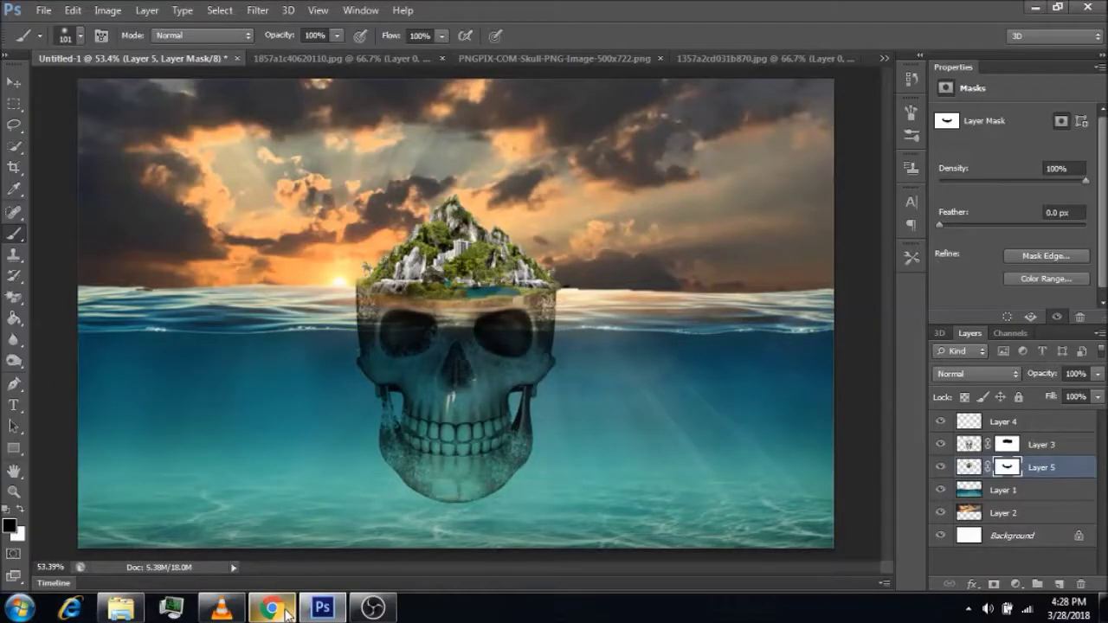
pyautogui.click(289, 610)
pyautogui.moveTo(271, 608)
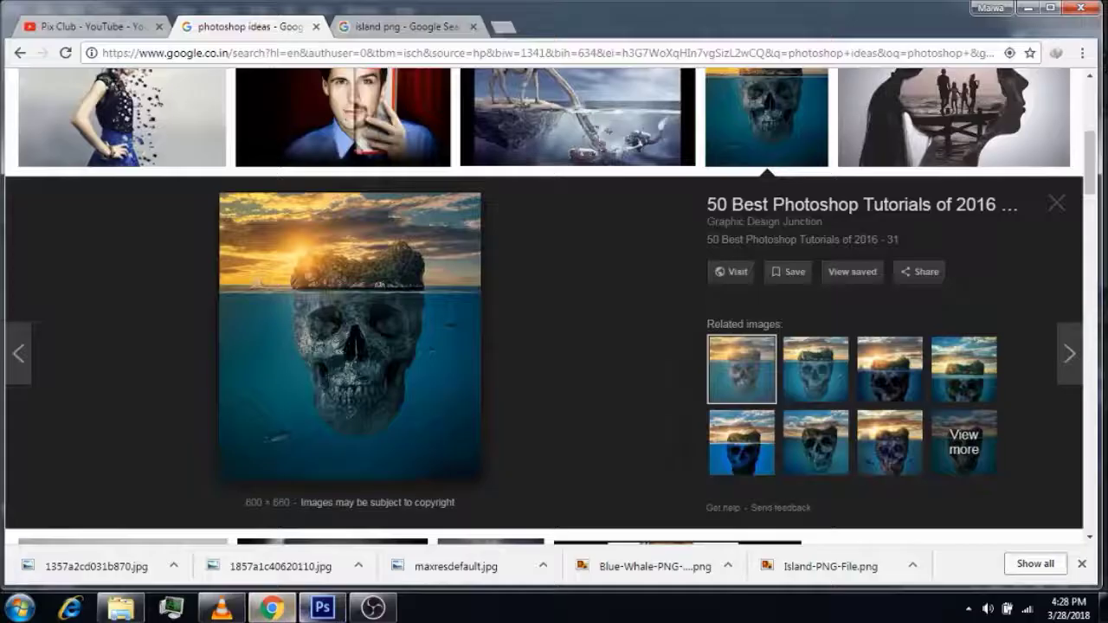
pyautogui.click(291, 614)
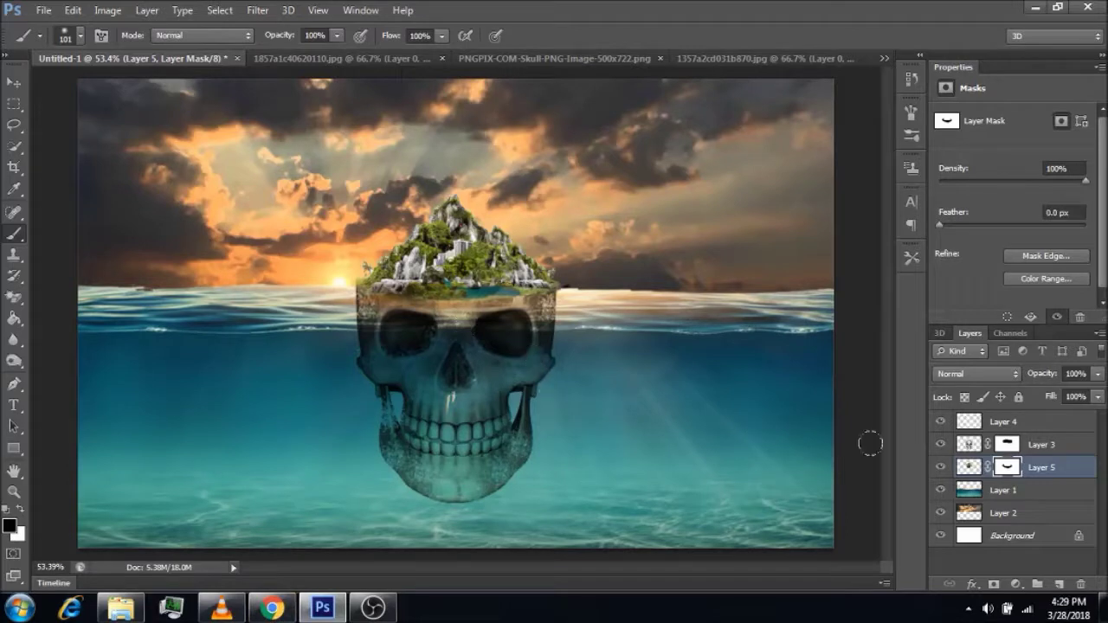
# Step: Paint along the skull top on Layer 3's mask to blend it into the island's base
pyautogui.click(968, 445)
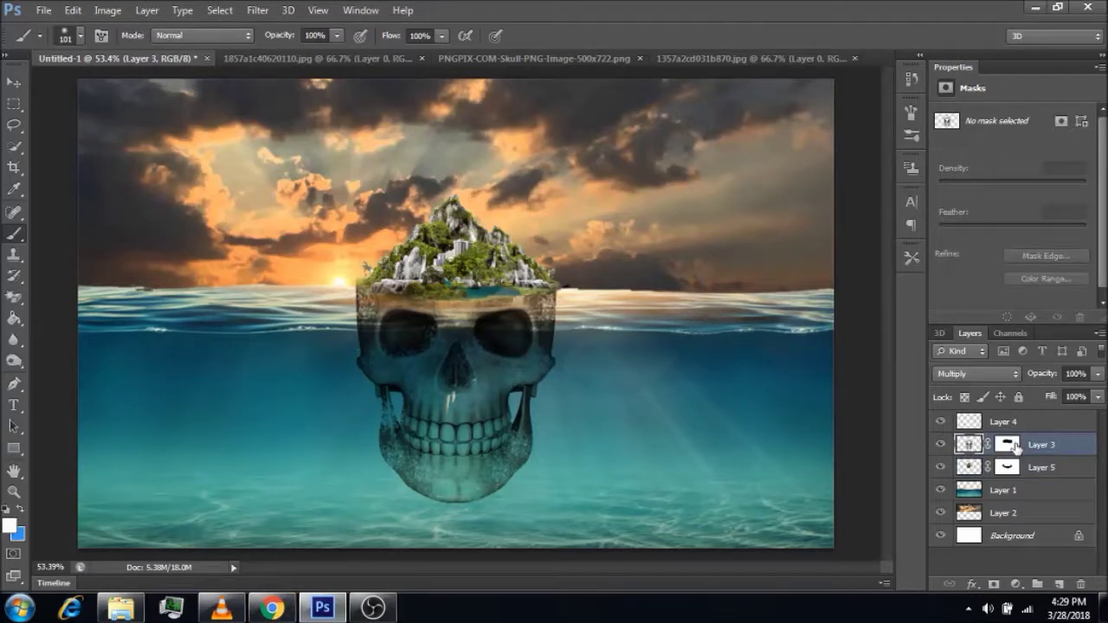
pyautogui.click(1007, 444)
pyautogui.moveTo(346, 290)
pyautogui.mouseDown()
pyautogui.moveTo(433, 303)
pyautogui.moveTo(576, 294)
pyautogui.moveTo(485, 307)
pyautogui.moveTo(346, 284)
pyautogui.moveTo(575, 292)
pyautogui.mouseUp()
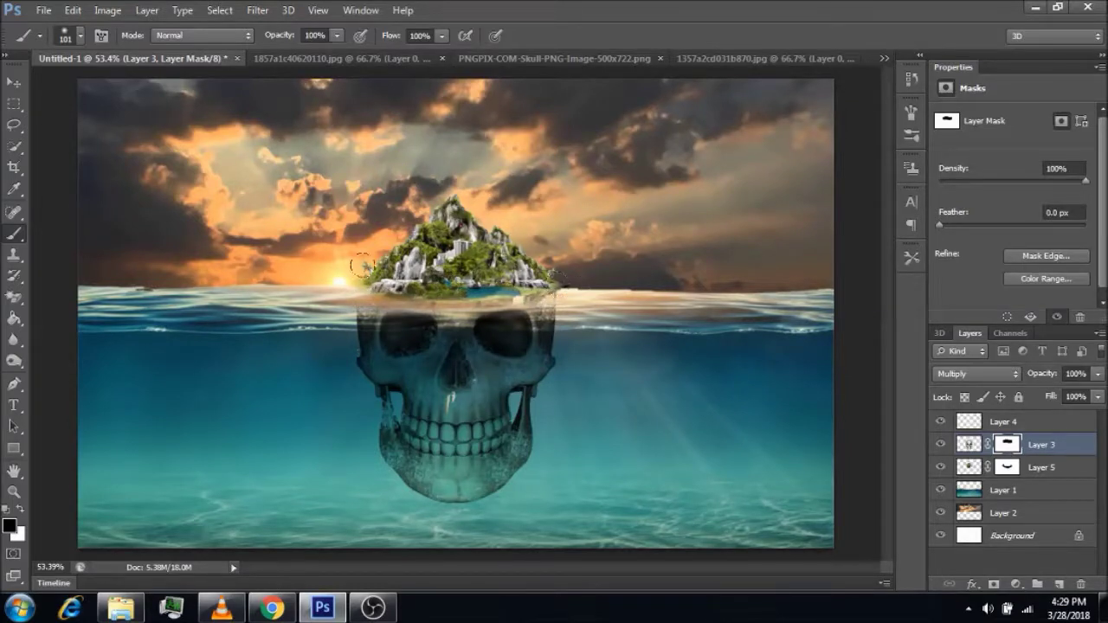
# Step: Nudge the island on Layer 5 slightly lower onto the skull
pyautogui.click(971, 467)
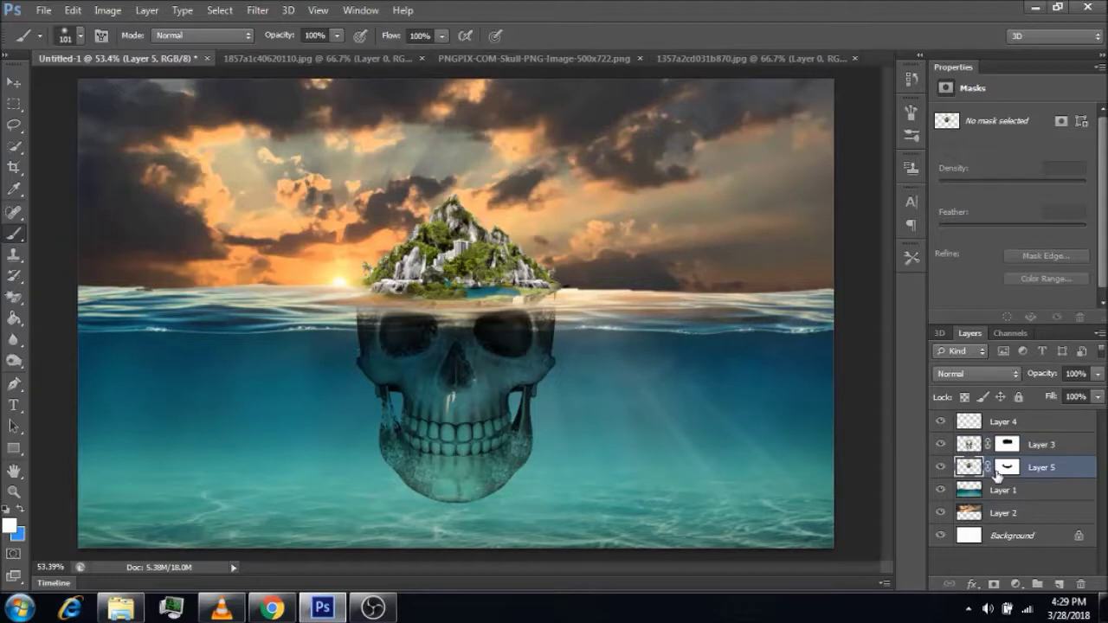
pyautogui.click(11, 84)
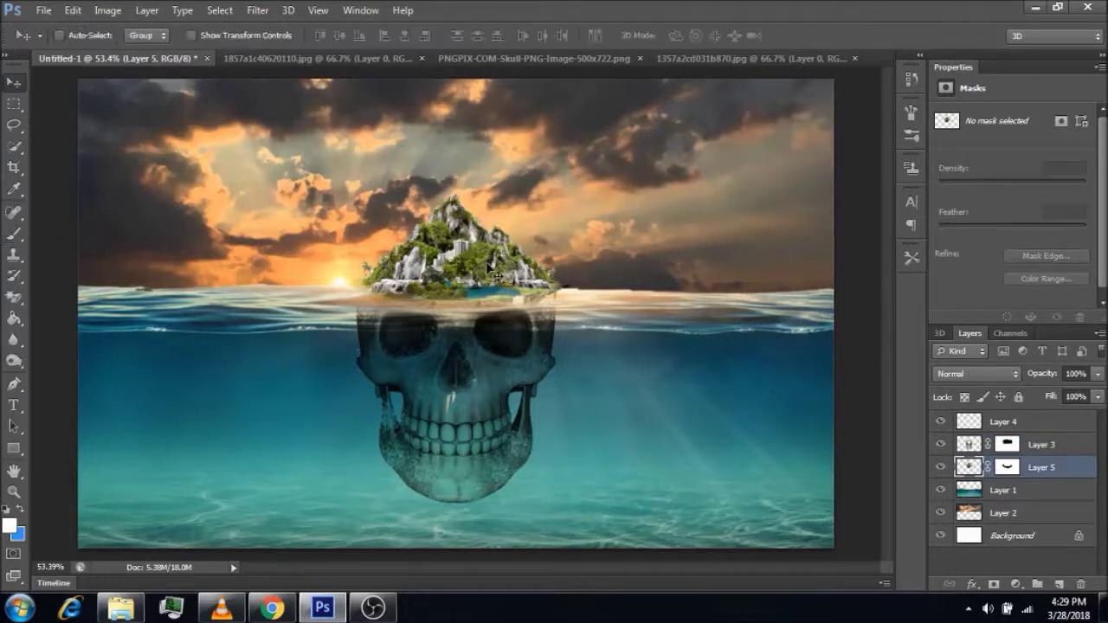
pyautogui.moveTo(496, 276); pyautogui.dragTo(492, 275)
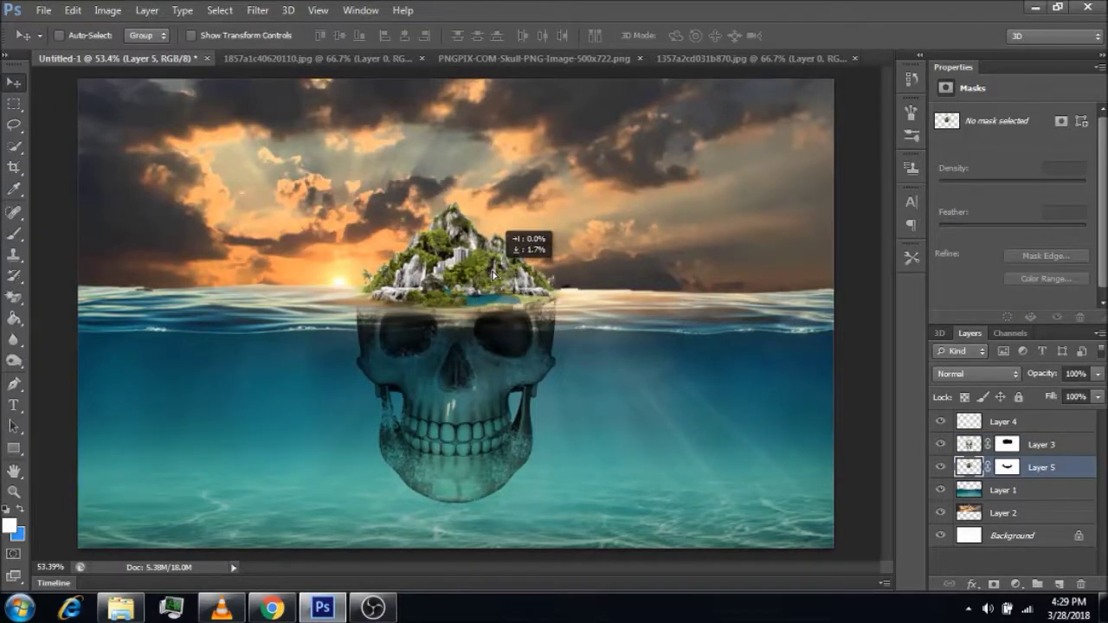
pyautogui.moveTo(493, 276); pyautogui.dragTo(492, 279)
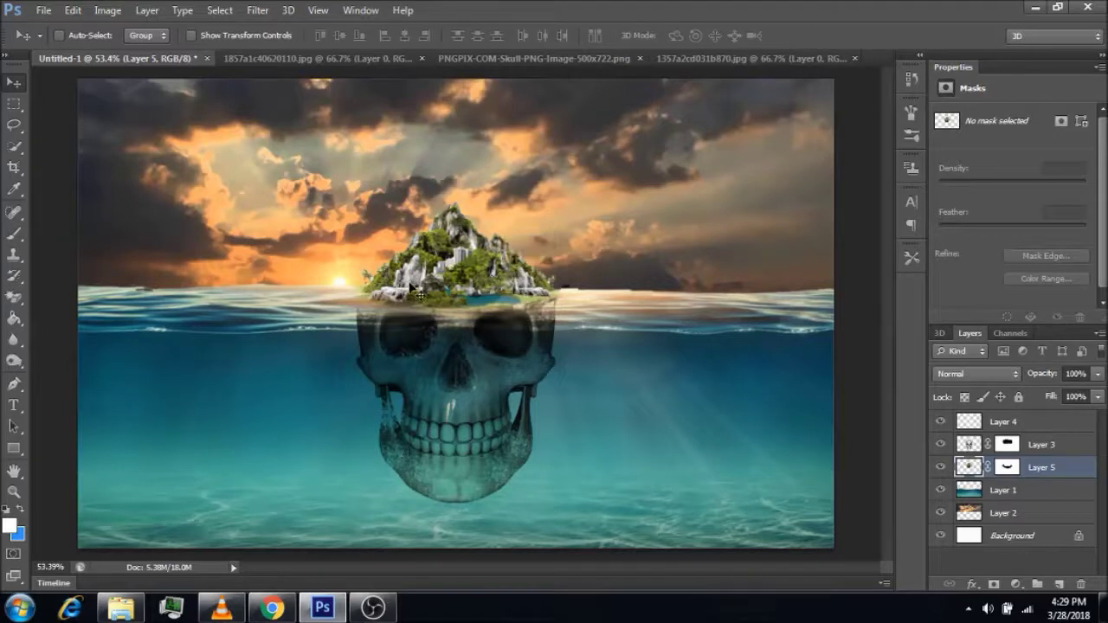
# Step: Scale the island up to about 114% with Free Transform and lower it onto the skull top
pyautogui.hotkey('ctrl', 't')
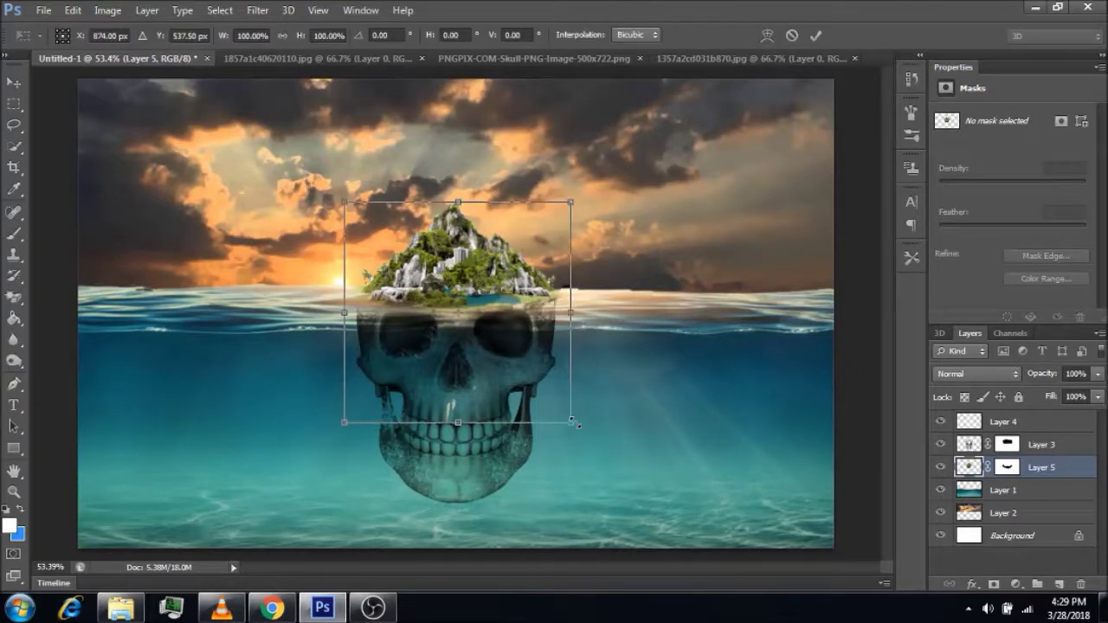
pyautogui.moveTo(572, 426); pyautogui.dragTo(575, 439)
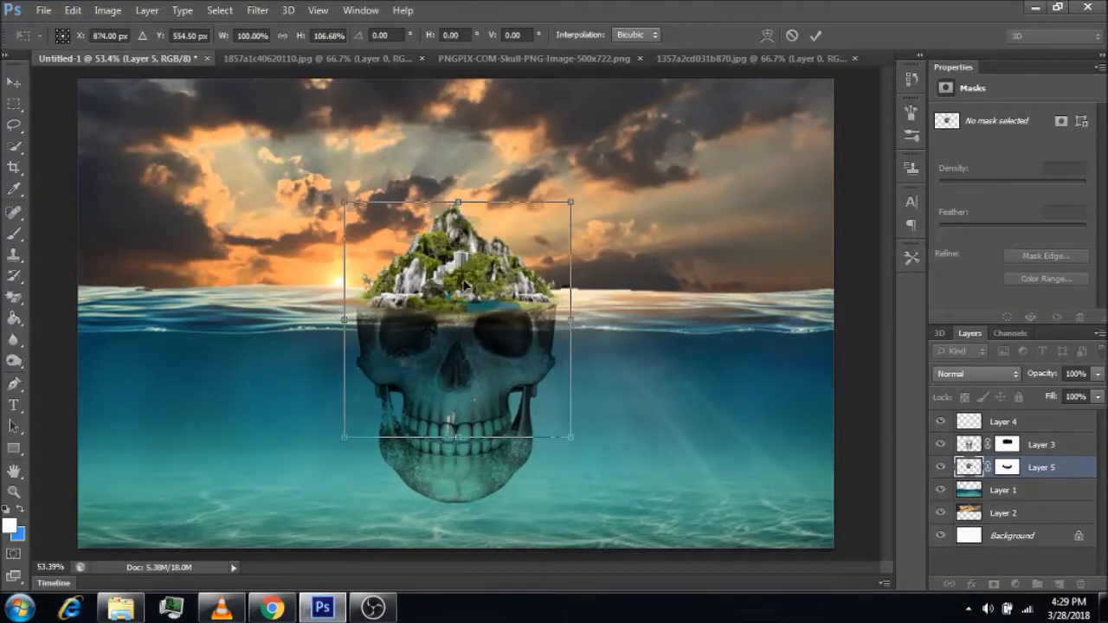
pyautogui.press('Return')
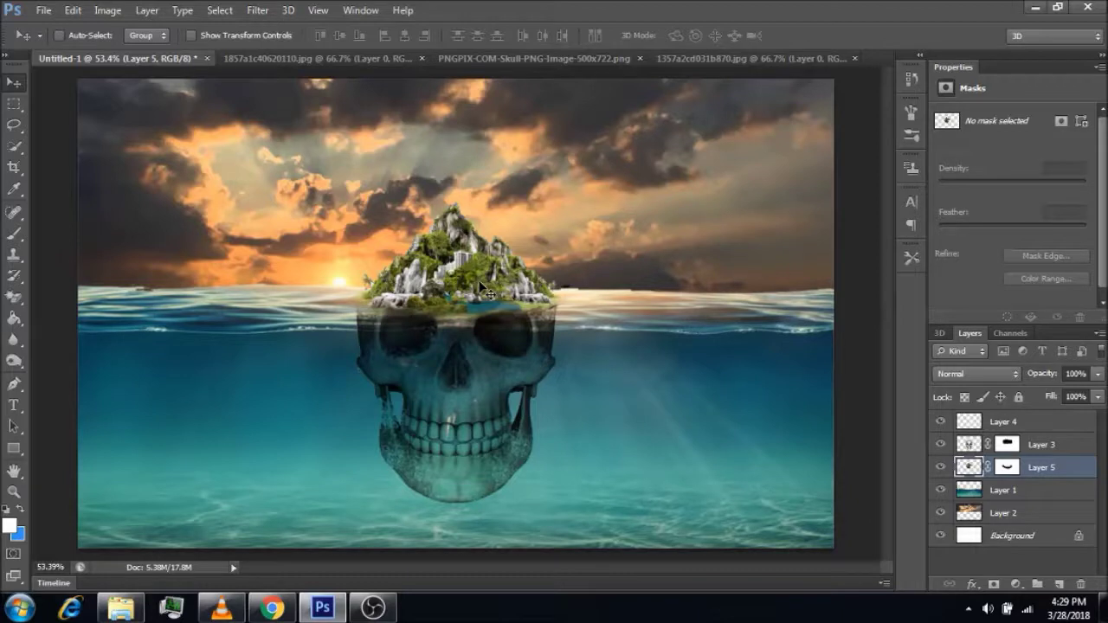
pyautogui.hotkey('ctrl', 't')
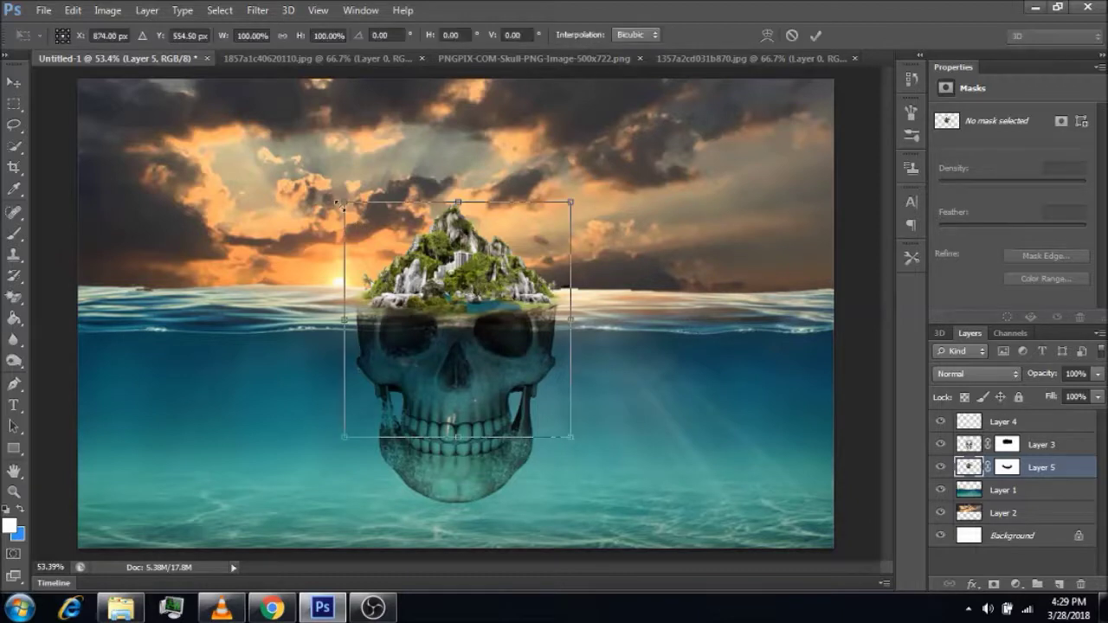
pyautogui.moveTo(344, 203); pyautogui.dragTo(308, 170)
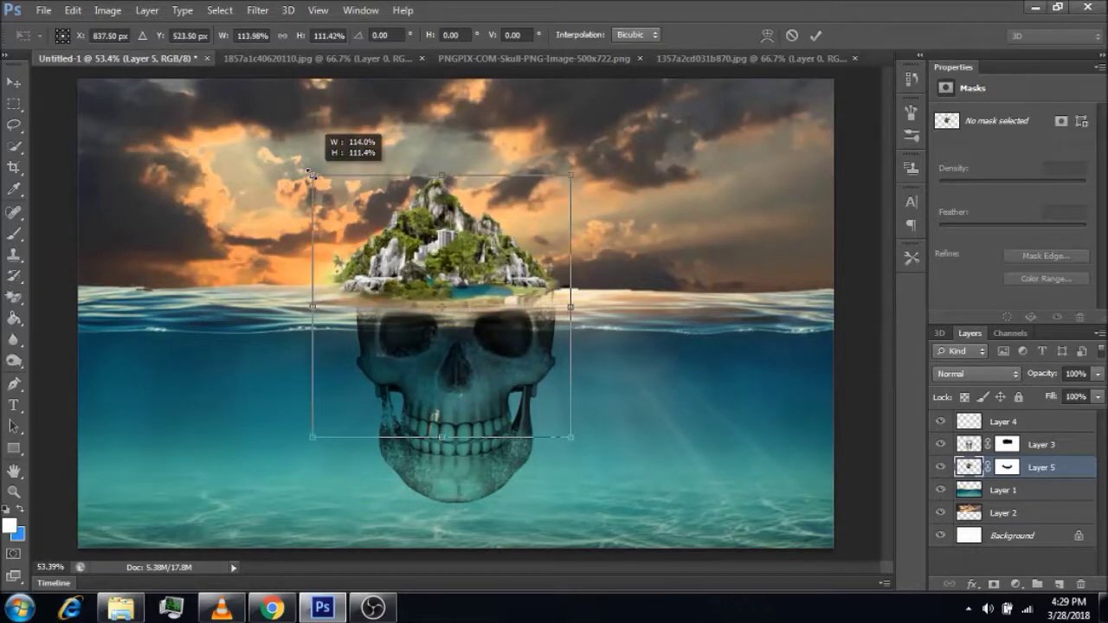
pyautogui.moveTo(308, 169); pyautogui.dragTo(311, 168)
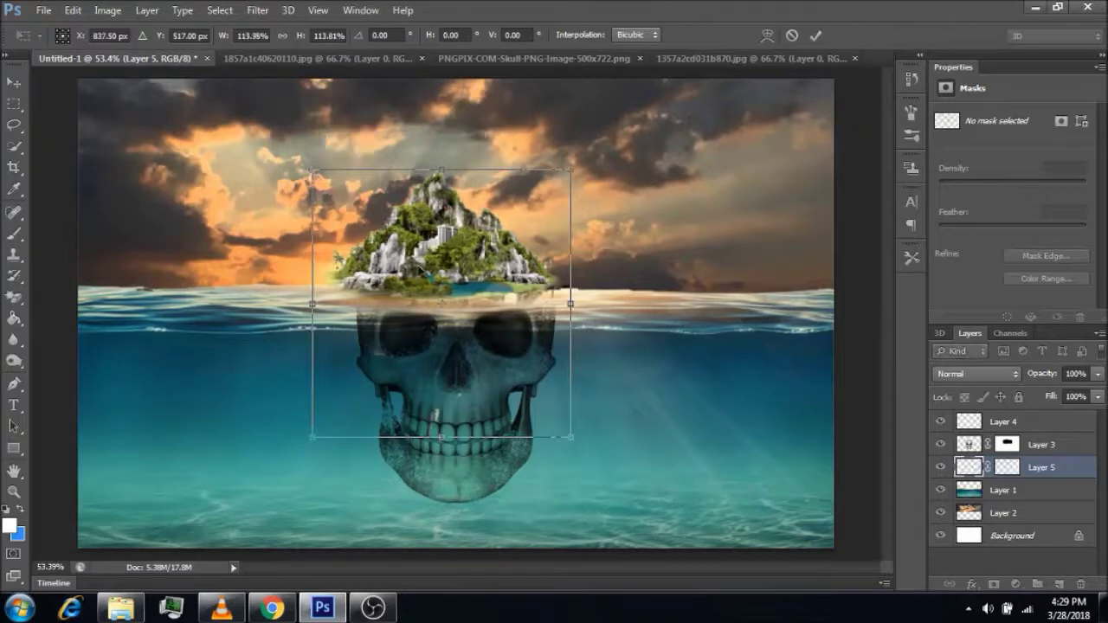
pyautogui.moveTo(461, 275); pyautogui.dragTo(469, 287)
pyautogui.press('Return')
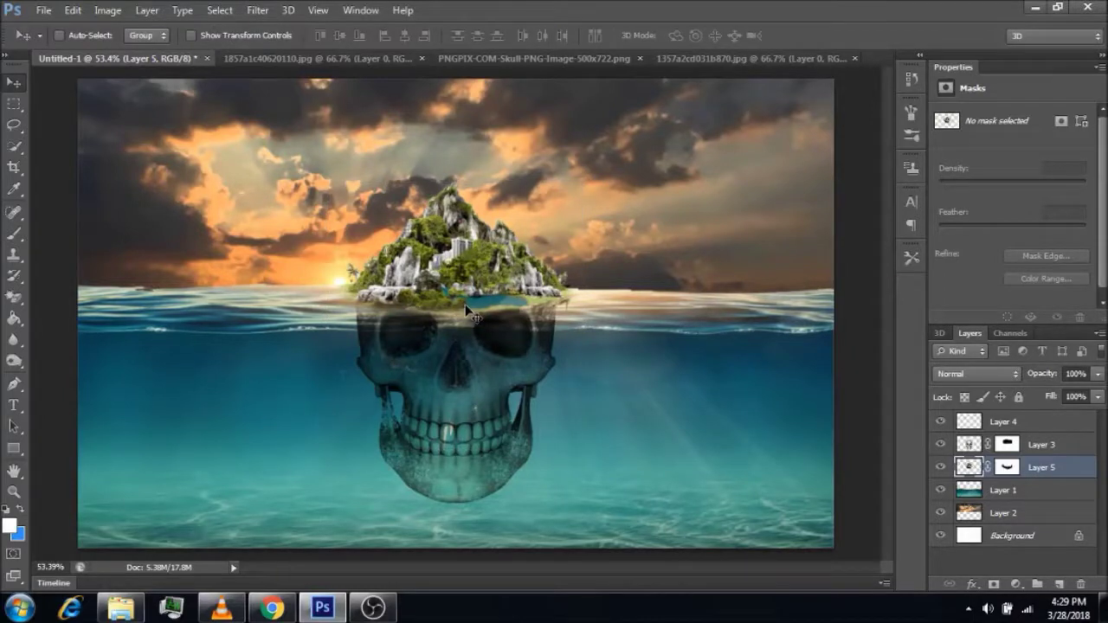
# Step: Select the Brush tool and Layer 5's mask, then retarget Layer 5's image
pyautogui.click(1006, 468)
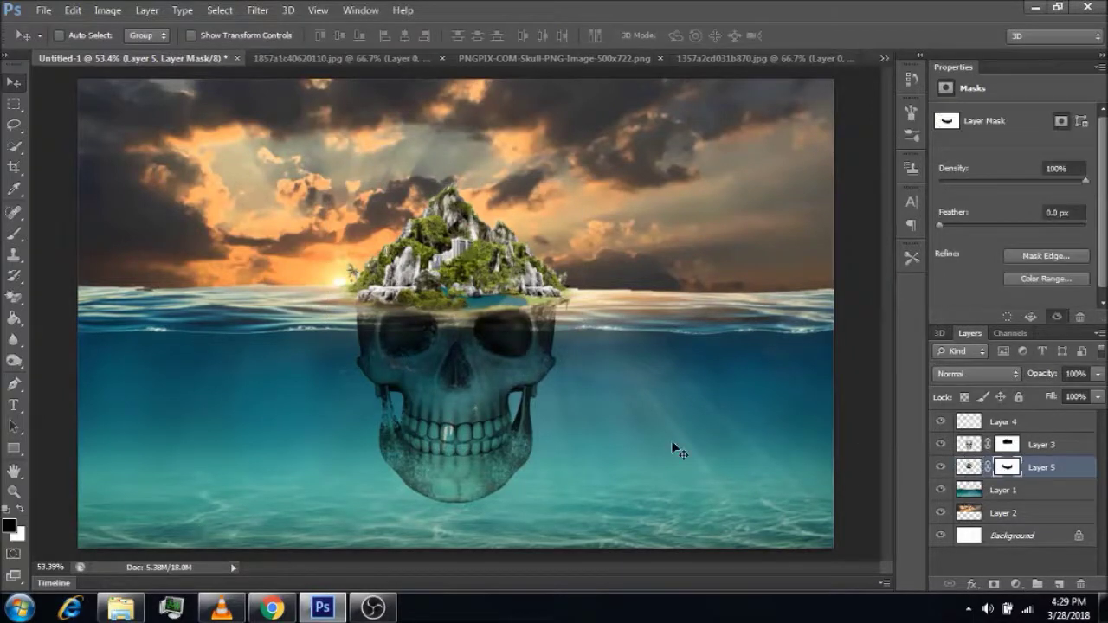
pyautogui.click(14, 233)
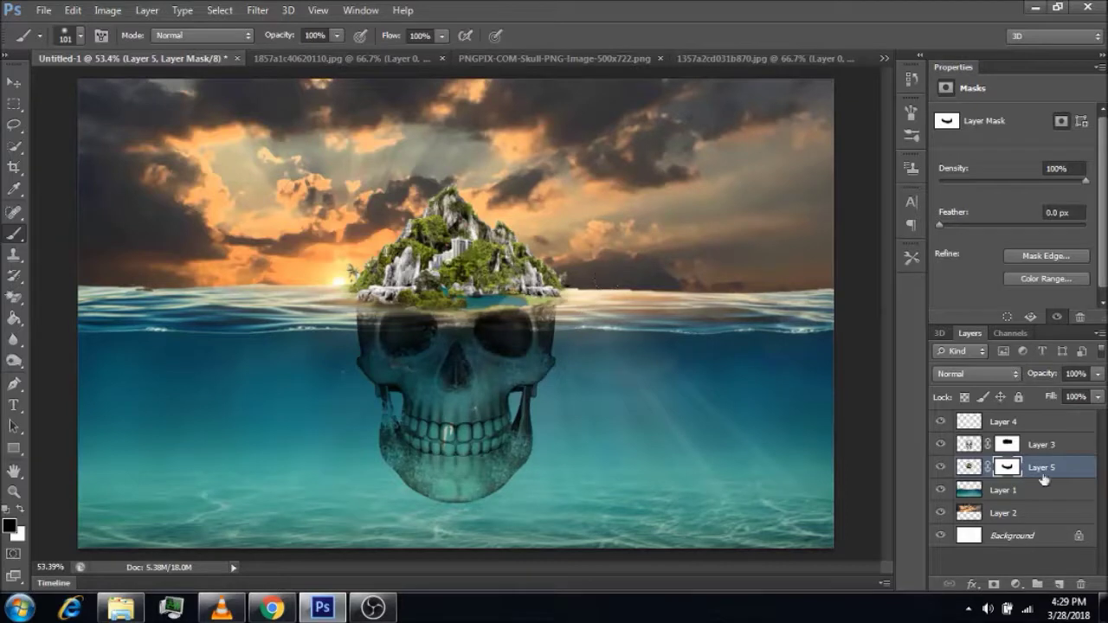
pyautogui.click(976, 473)
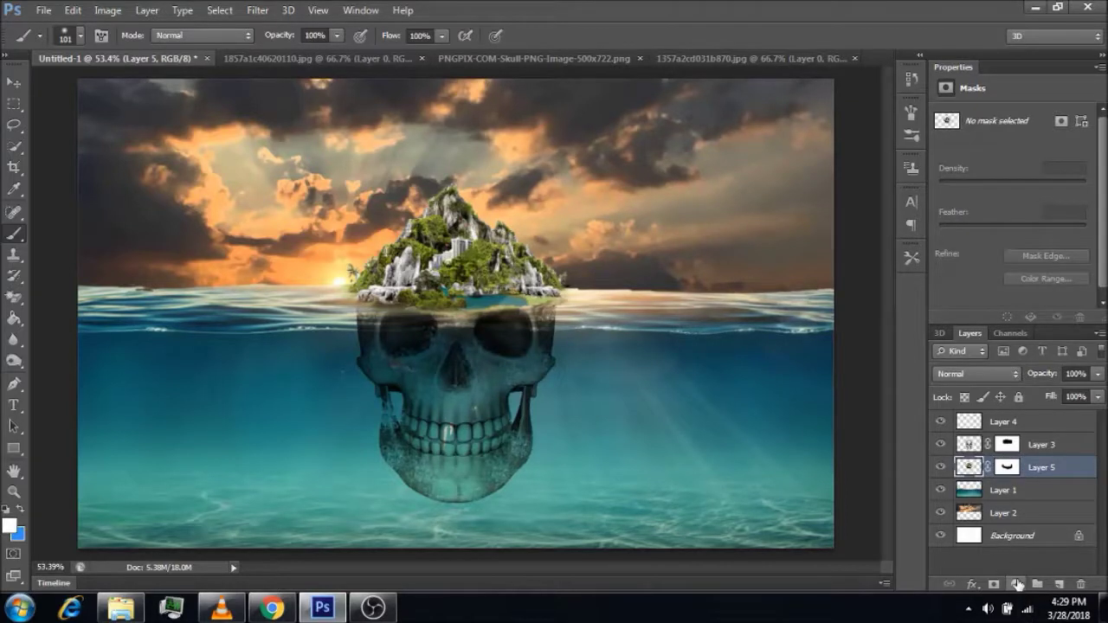
# Step: Darken the island with a Curves adjustment clipped to Layer 5, mapping input 117 to 81
pyautogui.click(1017, 585)
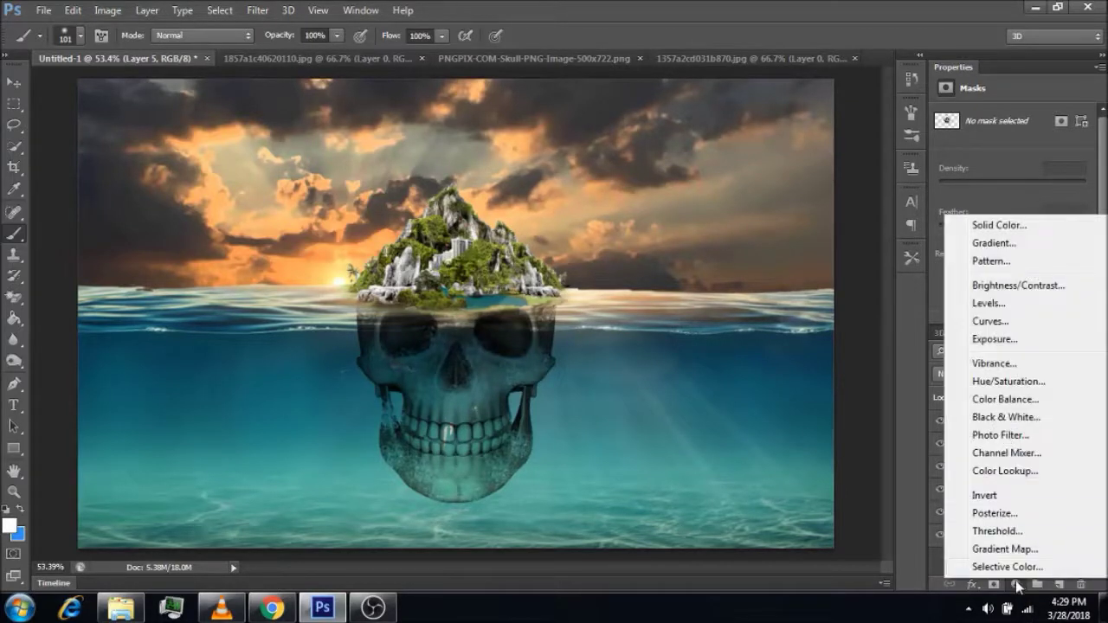
pyautogui.click(1007, 322)
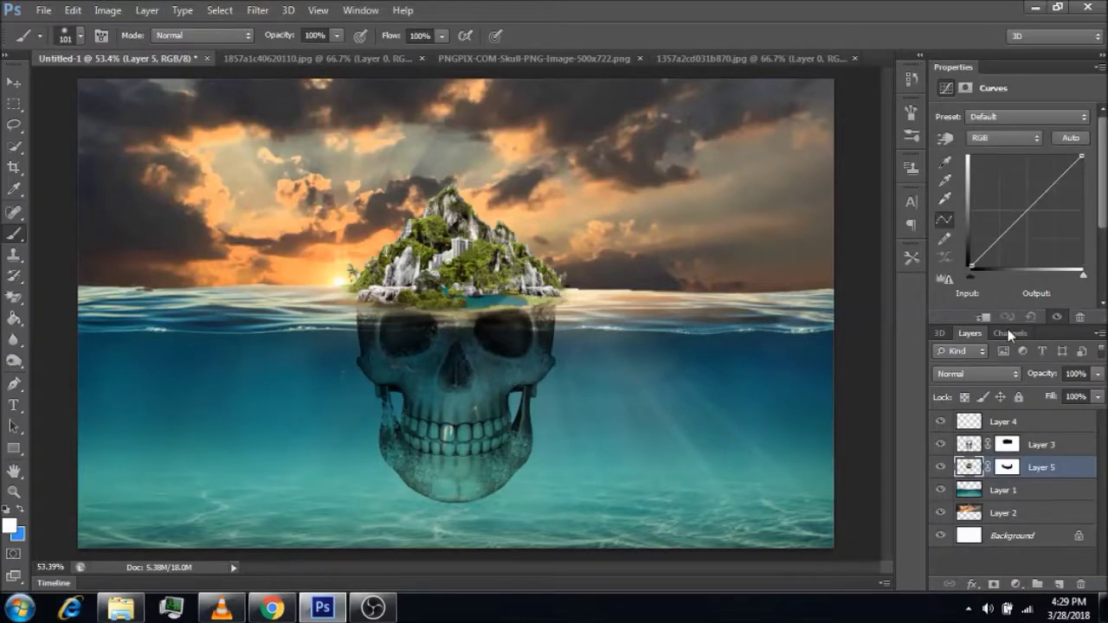
pyautogui.click(989, 317)
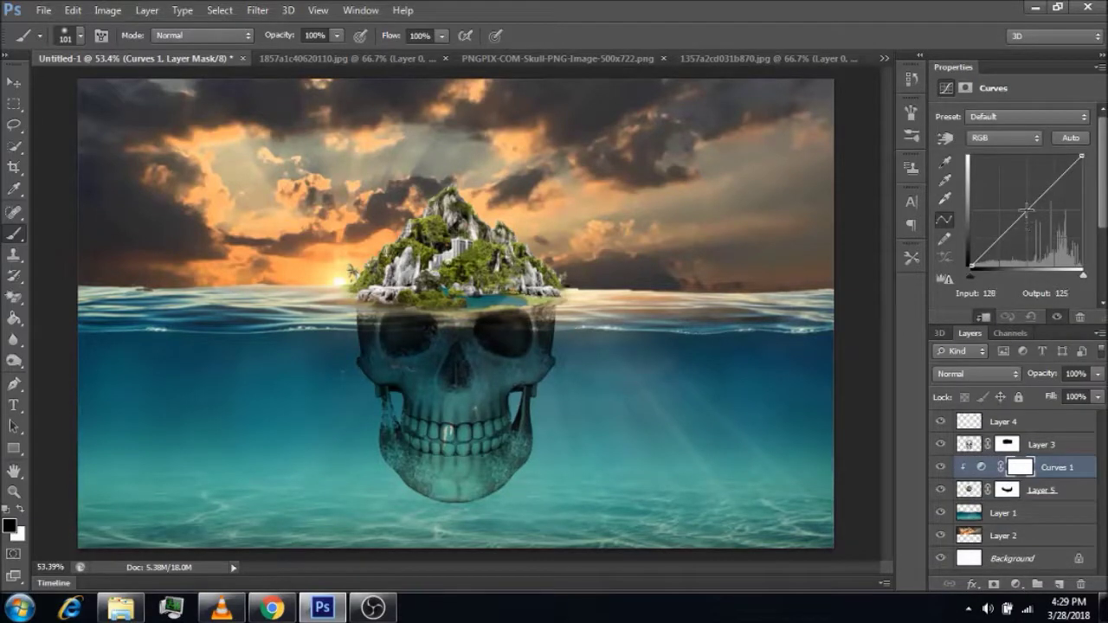
pyautogui.moveTo(1026, 210); pyautogui.dragTo(1030, 218)
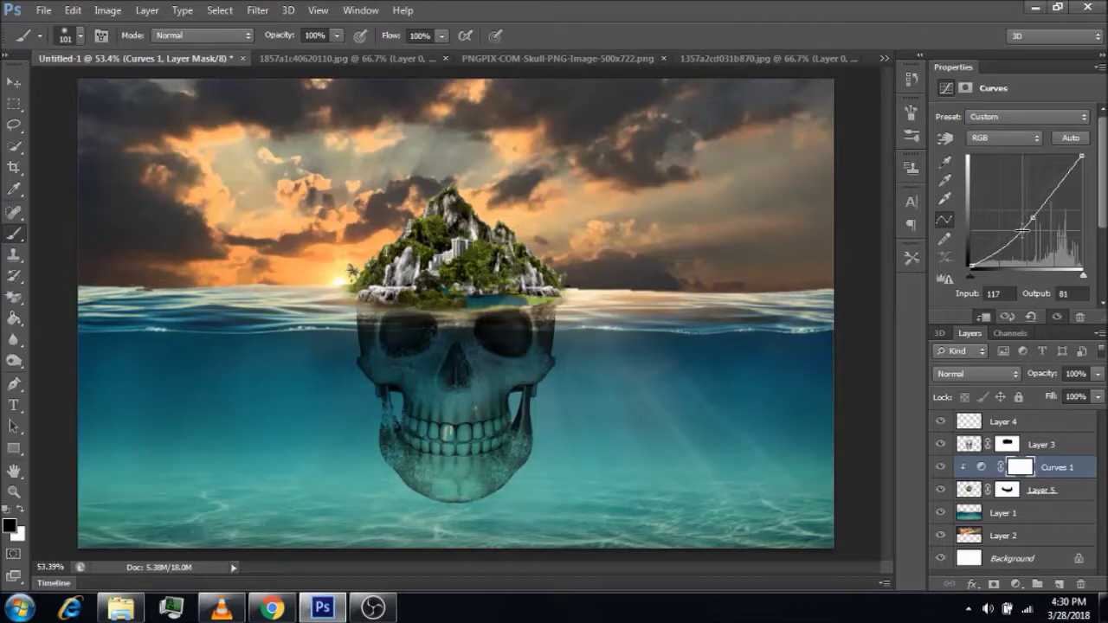
pyautogui.click(1023, 229)
pyautogui.click(1037, 423)
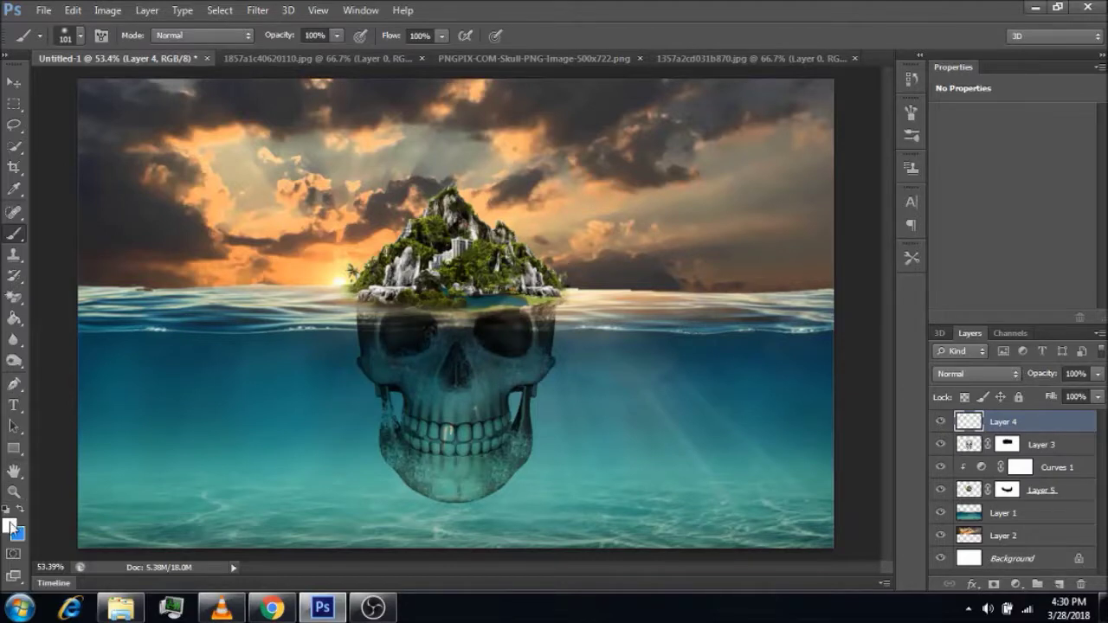
# Step: Sample pale yellow and light orange from the sunset, then paint a soft 120 px orange glow around the sun
pyautogui.click(14, 189)
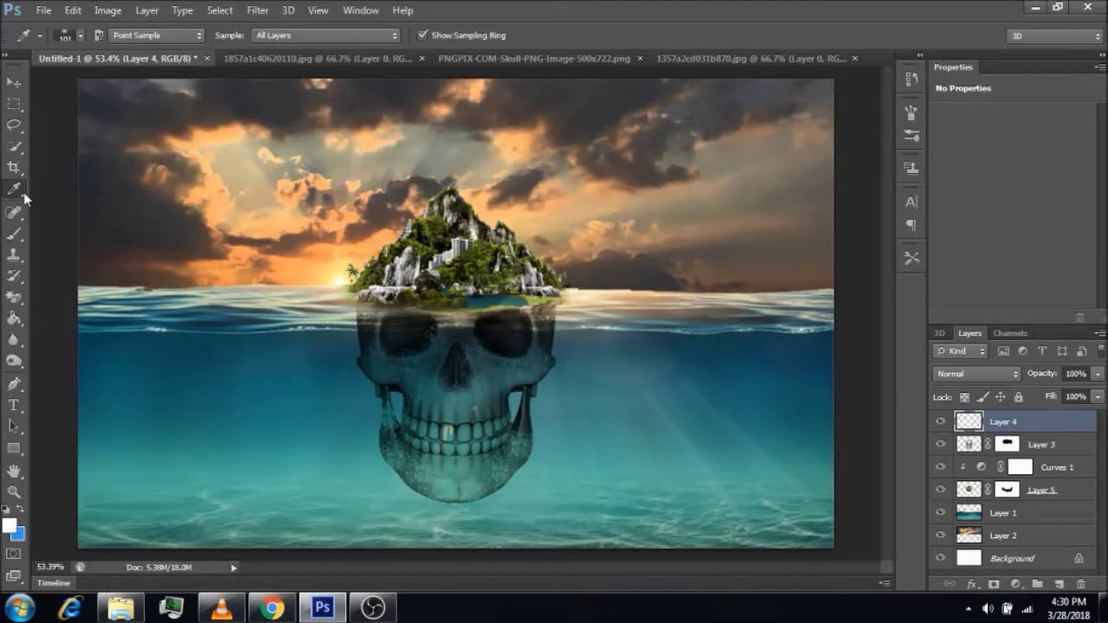
pyautogui.click(334, 276)
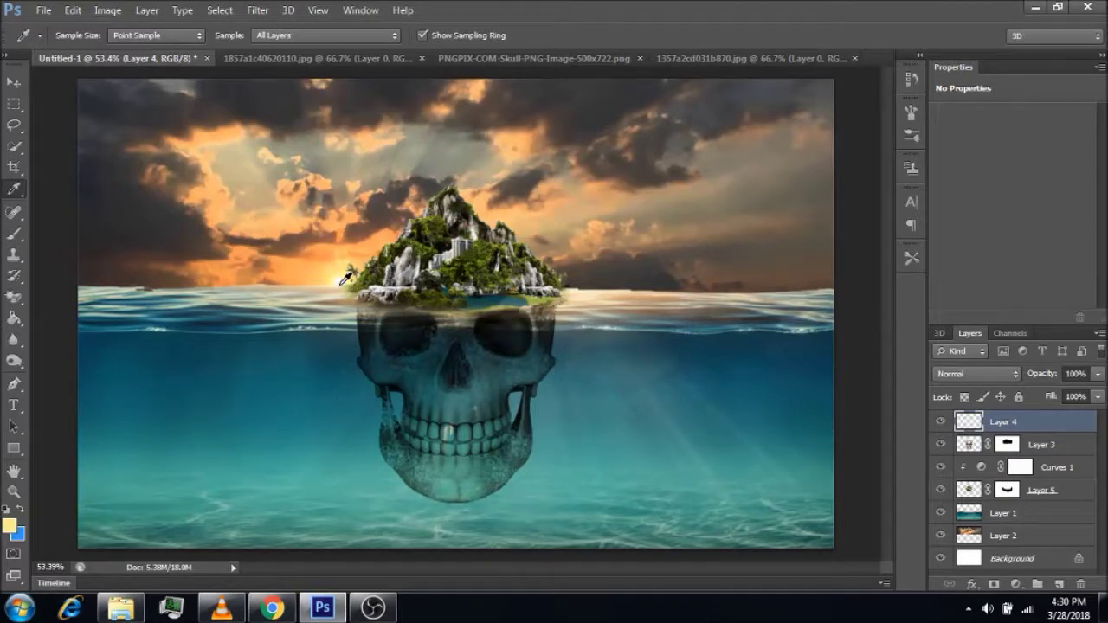
pyautogui.click(295, 196)
pyautogui.click(16, 236)
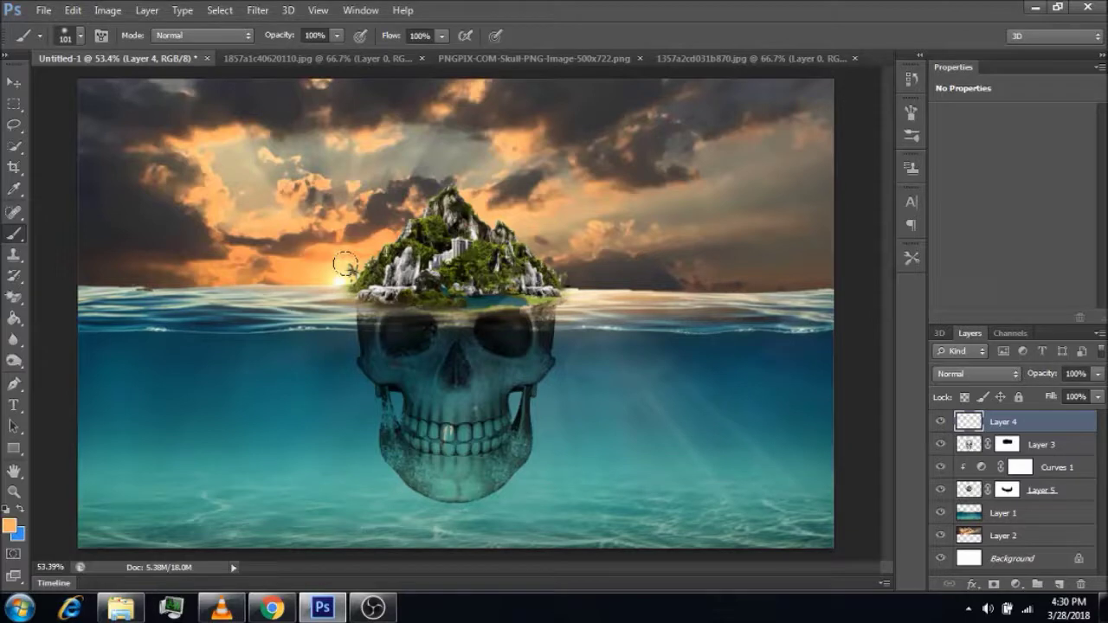
pyautogui.rightClick(344, 265)
pyautogui.moveTo(447, 307); pyautogui.dragTo(462, 308)
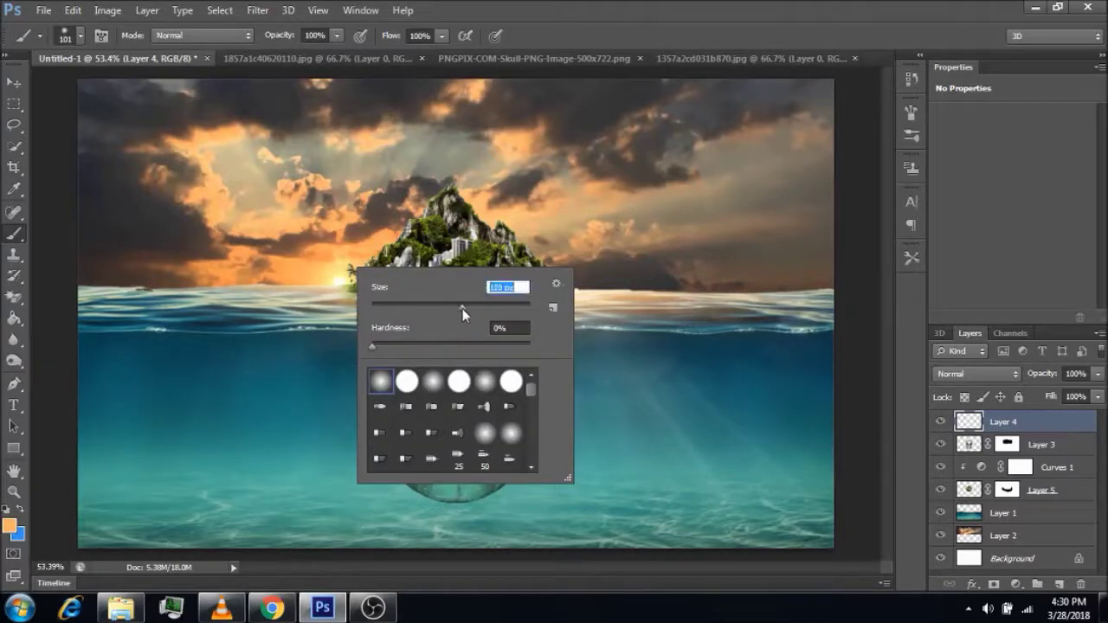
pyautogui.press('Return')
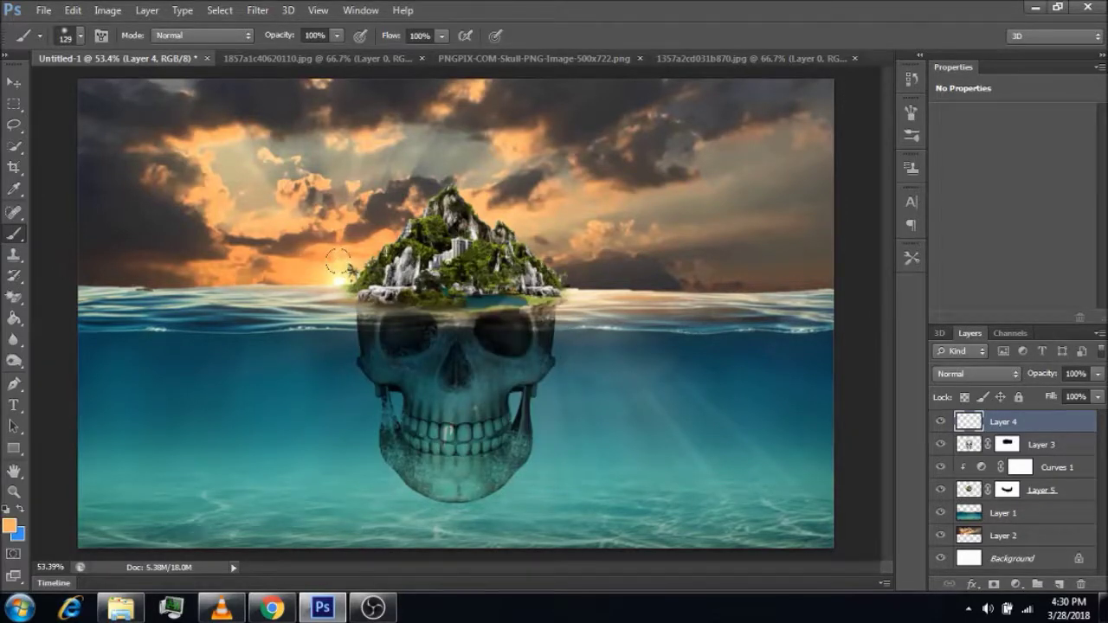
pyautogui.click(338, 260)
# Step: Move Layer 4 below Layer 5 and enlarge the soft brush to about 190 px
pyautogui.moveTo(1019, 424); pyautogui.dragTo(1021, 491)
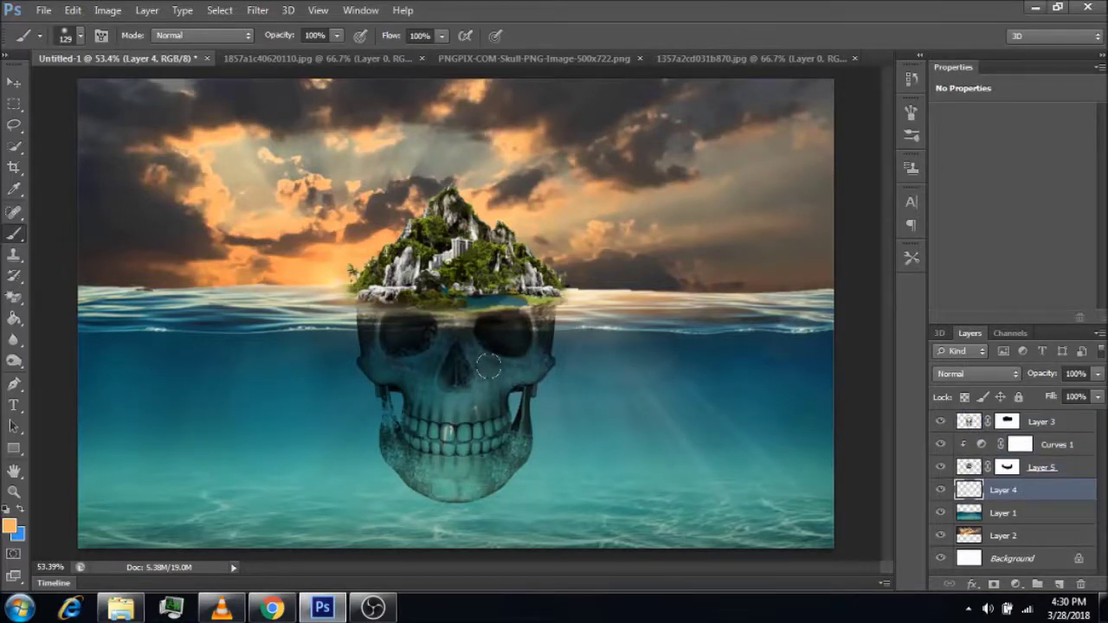
pyautogui.rightClick(343, 259)
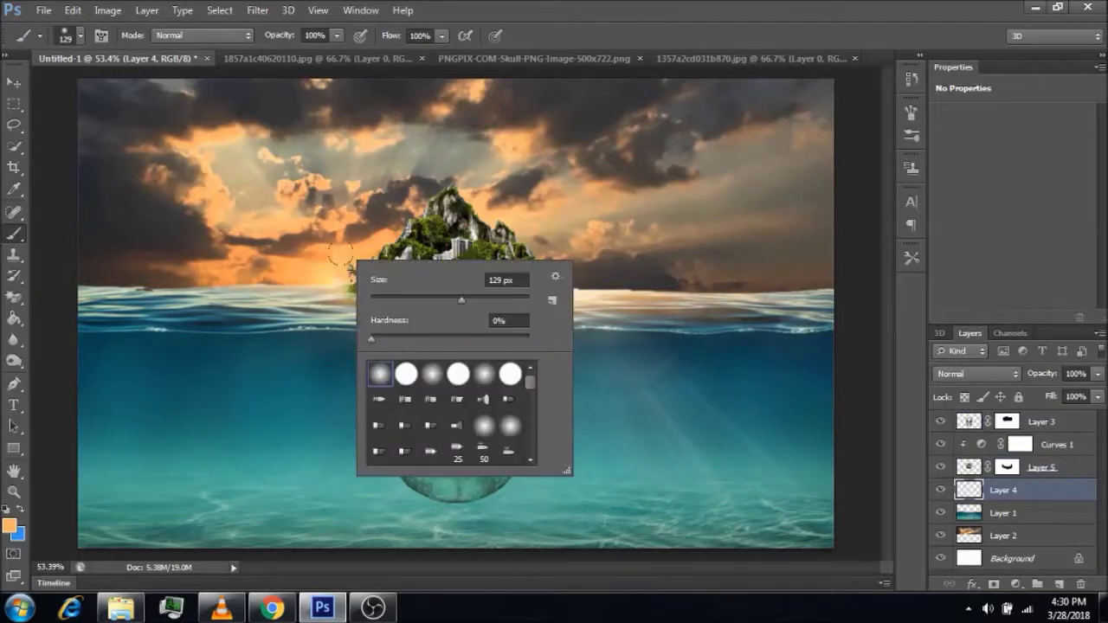
pyautogui.moveTo(461, 299); pyautogui.dragTo(485, 303)
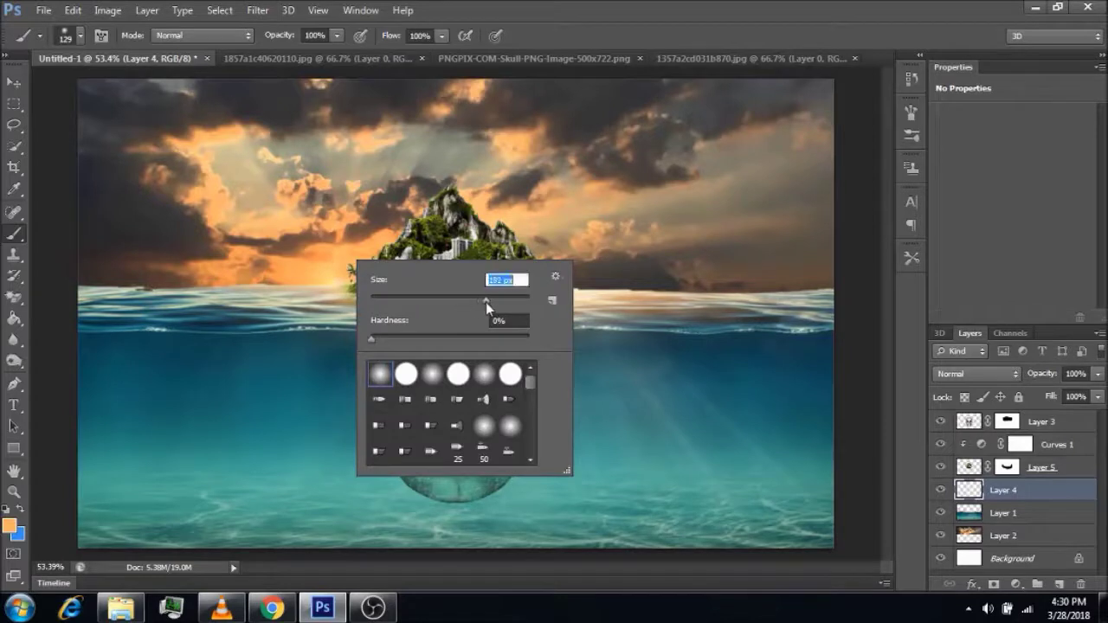
pyautogui.click(325, 258)
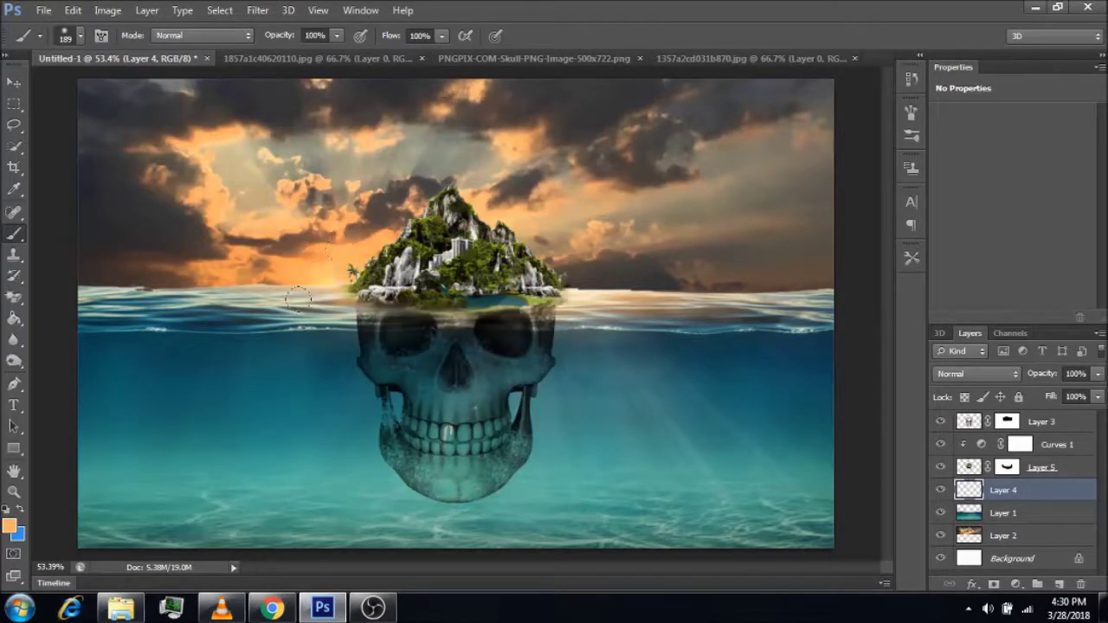
# Step: Set Layer 4's blend mode to Overlay, then select Layer 3
pyautogui.click(9, 92)
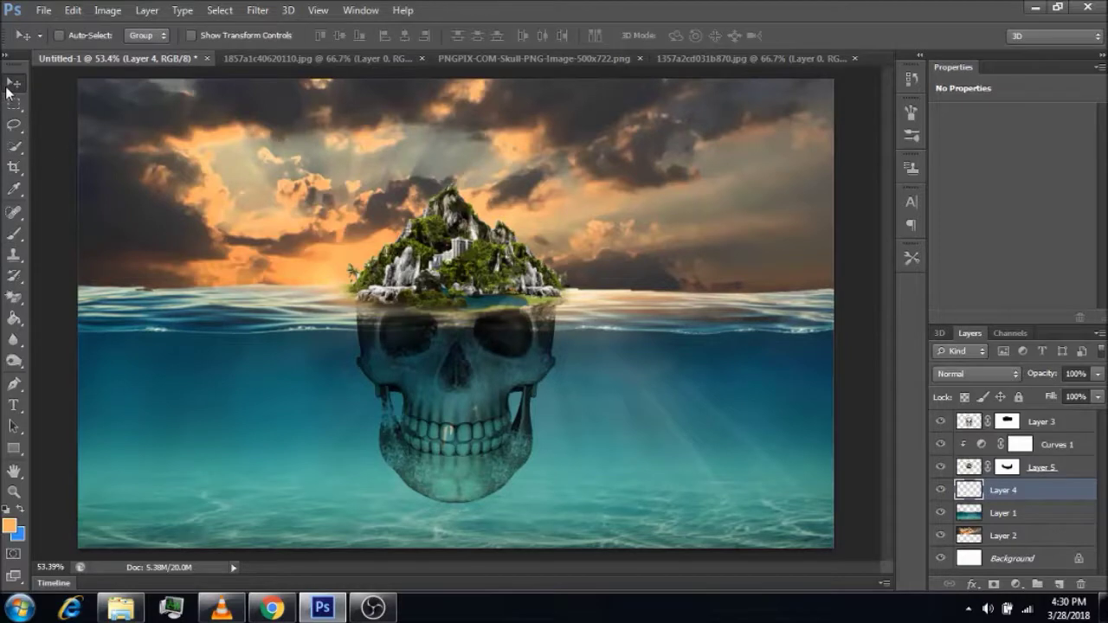
pyautogui.click(944, 374)
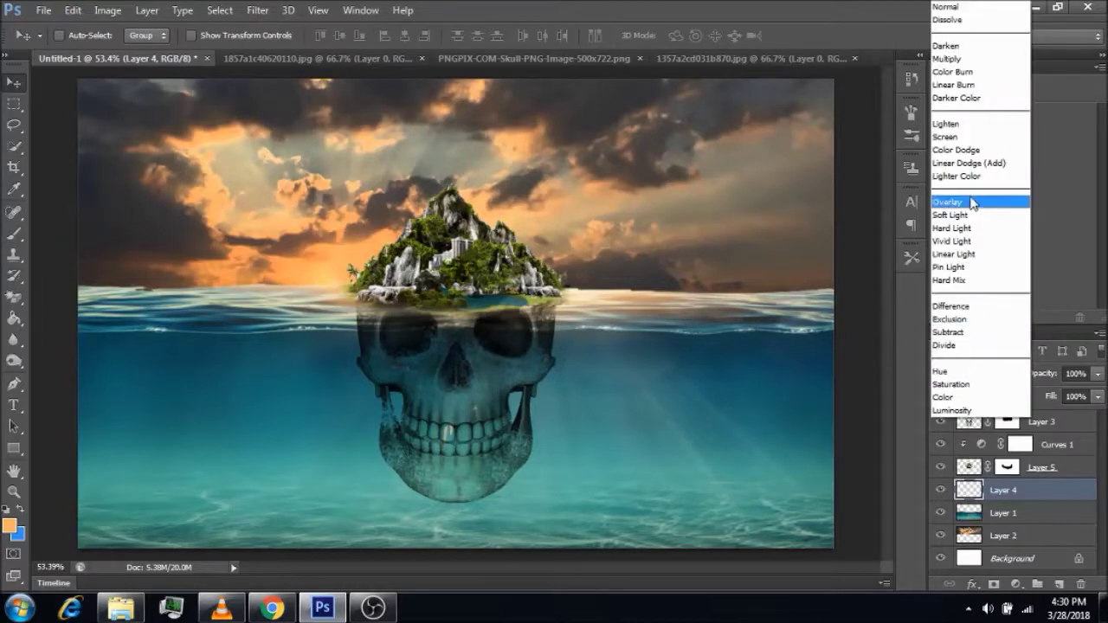
pyautogui.click(972, 204)
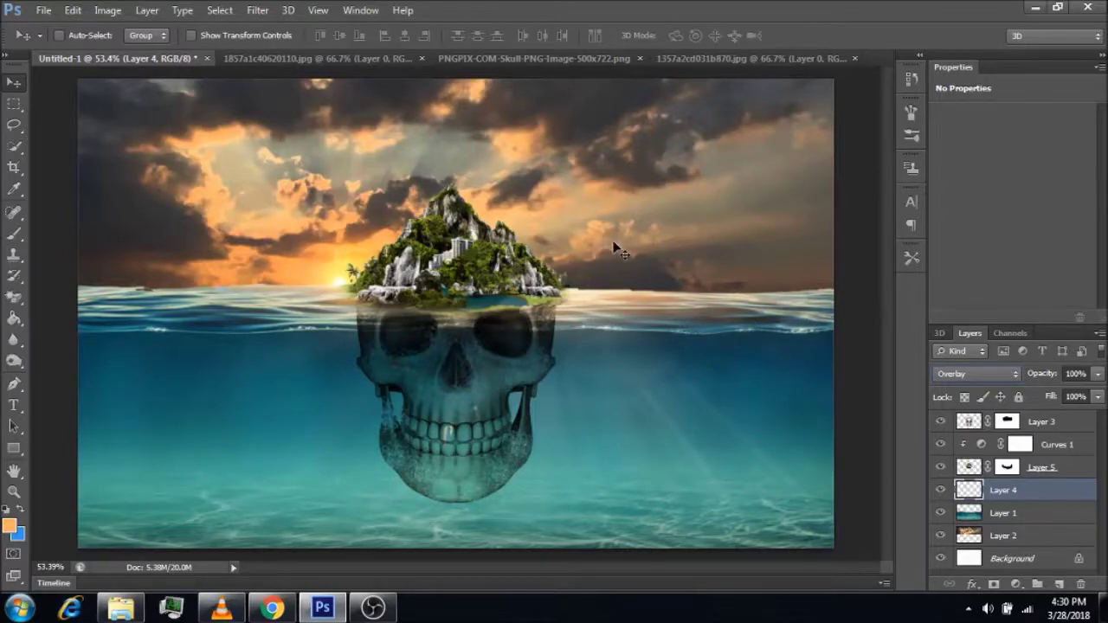
pyautogui.click(1047, 424)
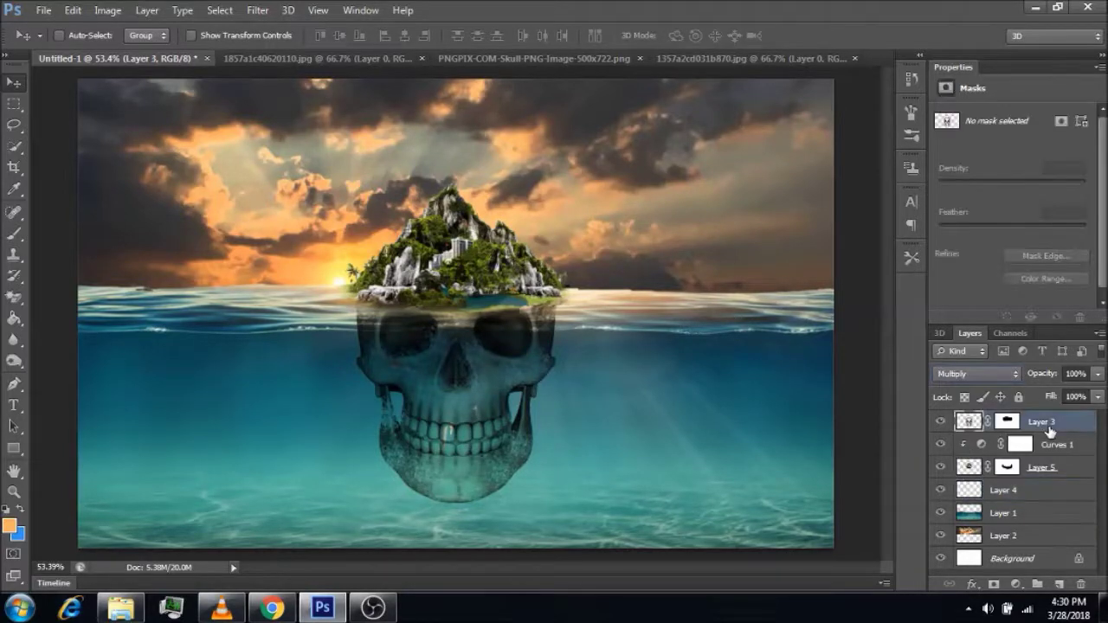
# Step: Close the island image 1357a2cd031b870.jpg without saving, and close the PNGPIX skull image
pyautogui.click(860, 61)
pyautogui.hotkey('ctrl', 'w')
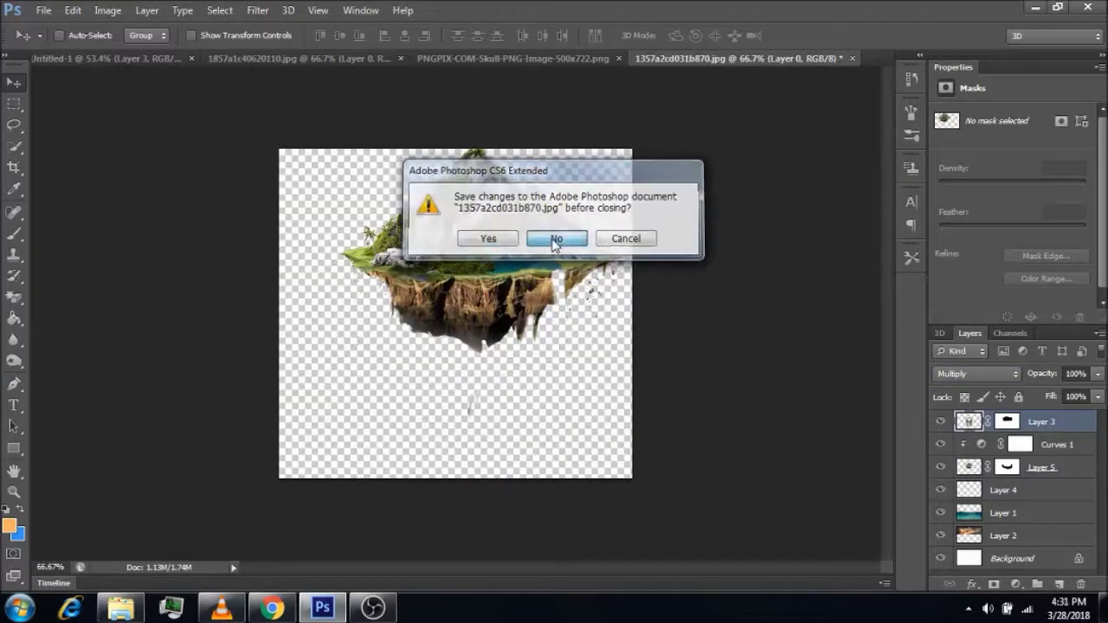
pyautogui.click(555, 242)
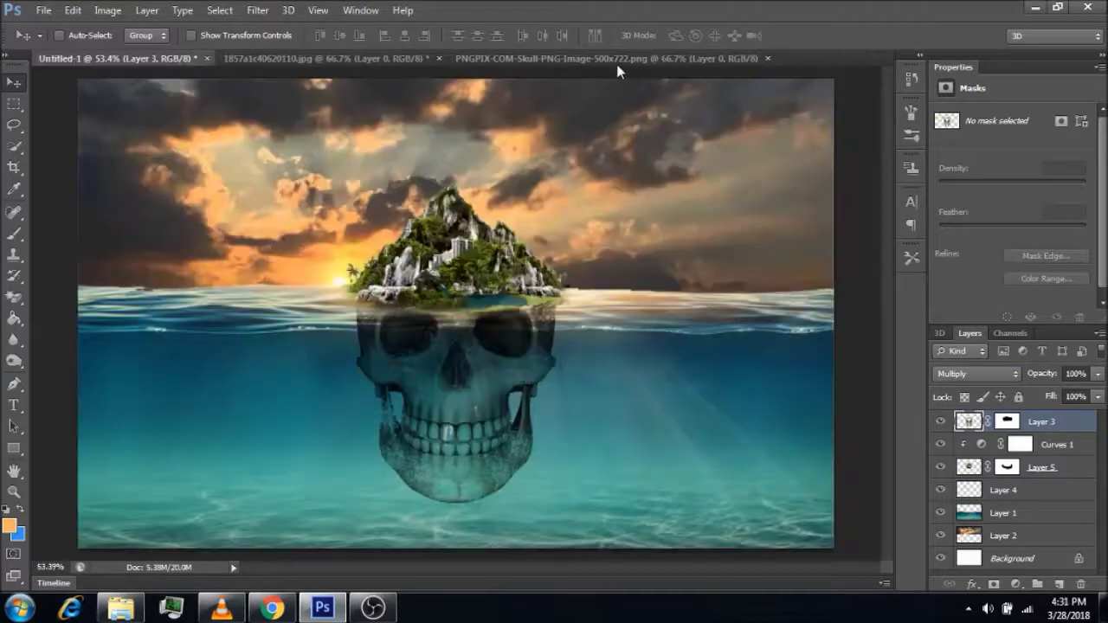
pyautogui.click(768, 59)
# Step: Open the Blue-Whale-PNG-Picture image file
pyautogui.click(44, 10)
pyautogui.click(58, 44)
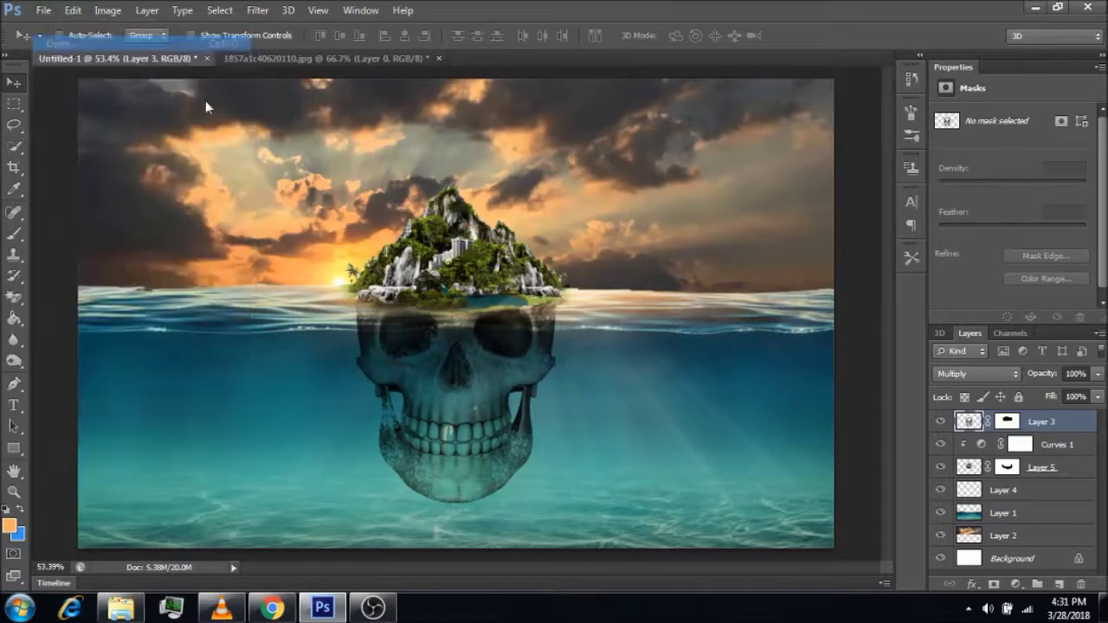
pyautogui.scroll(-3, 767, 232)
pyautogui.moveTo(767, 232)
pyautogui.mouseDown()
pyautogui.moveTo(769, 385)
pyautogui.moveTo(785, 266)
pyautogui.mouseUp()
pyautogui.click(457, 290)
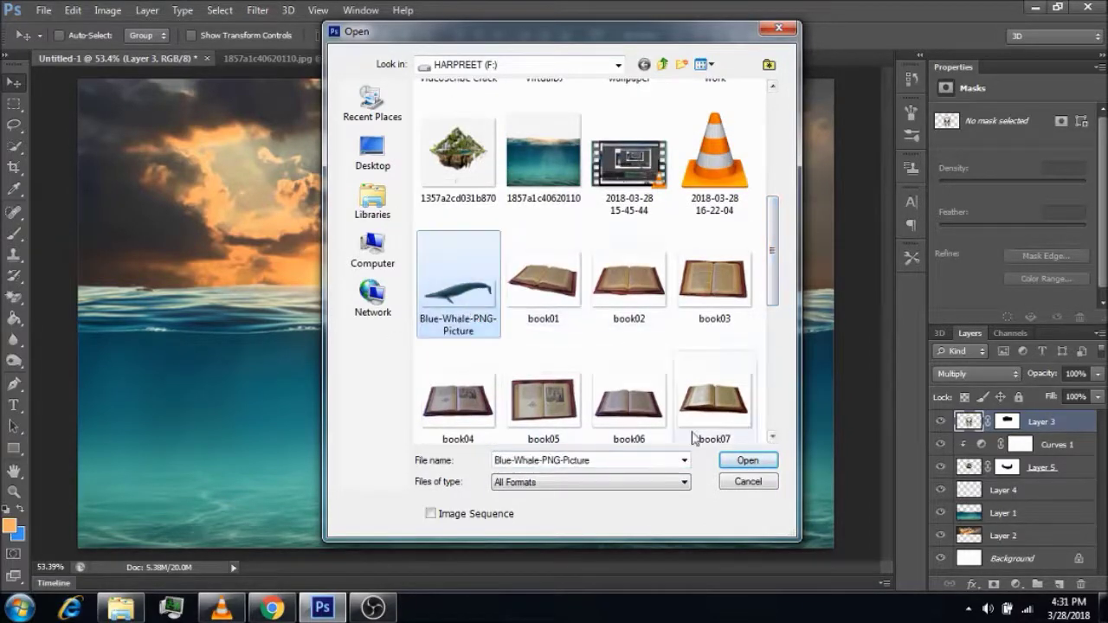
pyautogui.click(748, 460)
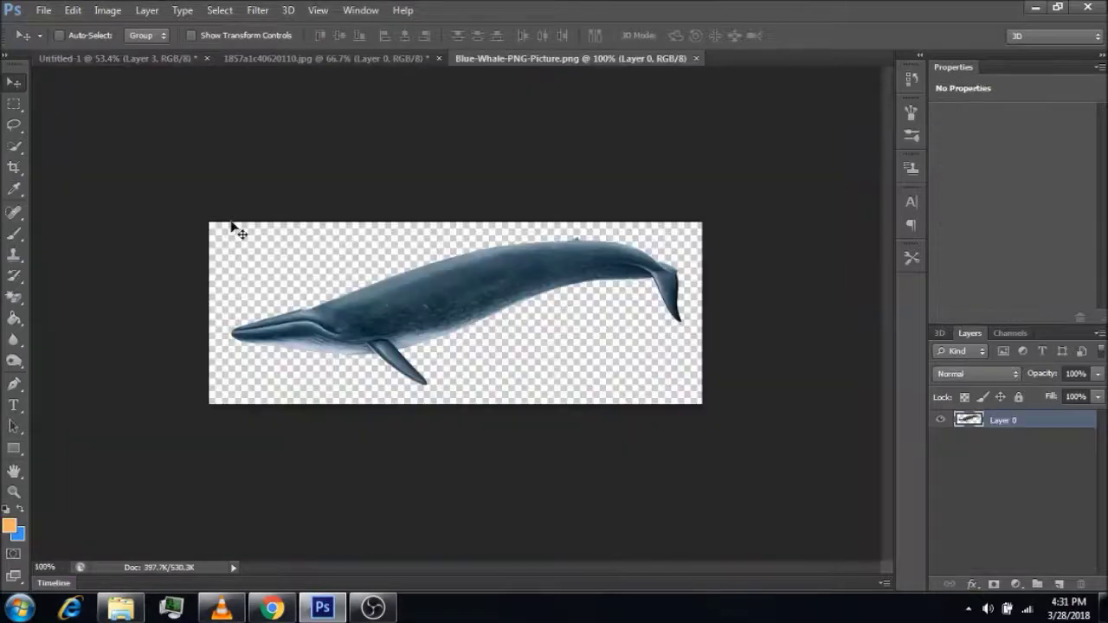
# Step: Bring the whale into Untitled-1, scaled to about 67.5% and placed in the lower-left water
pyautogui.moveTo(395, 318)
pyautogui.mouseDown()
pyautogui.moveTo(206, 89)
pyautogui.moveTo(287, 422)
pyautogui.mouseUp()
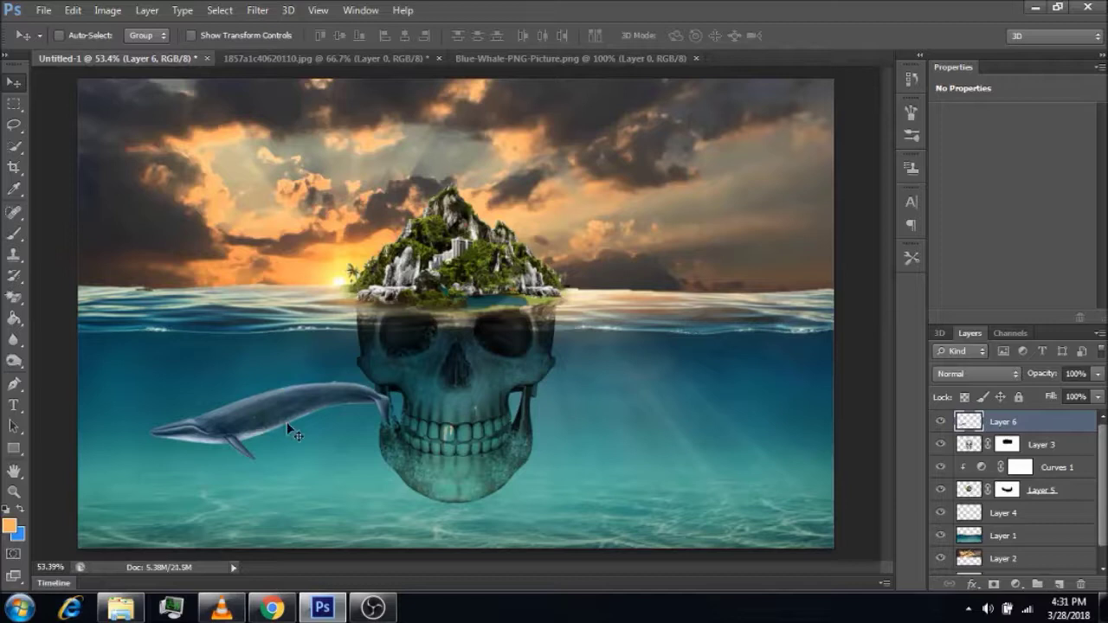
pyautogui.hotkey('ctrl', 't')
pyautogui.moveTo(391, 462); pyautogui.dragTo(314, 445)
pyautogui.moveTo(251, 402); pyautogui.dragTo(240, 442)
pyautogui.press('Return')
# Step: Set the whale layer to Multiply and choose Duplicate Layer
pyautogui.click(977, 373)
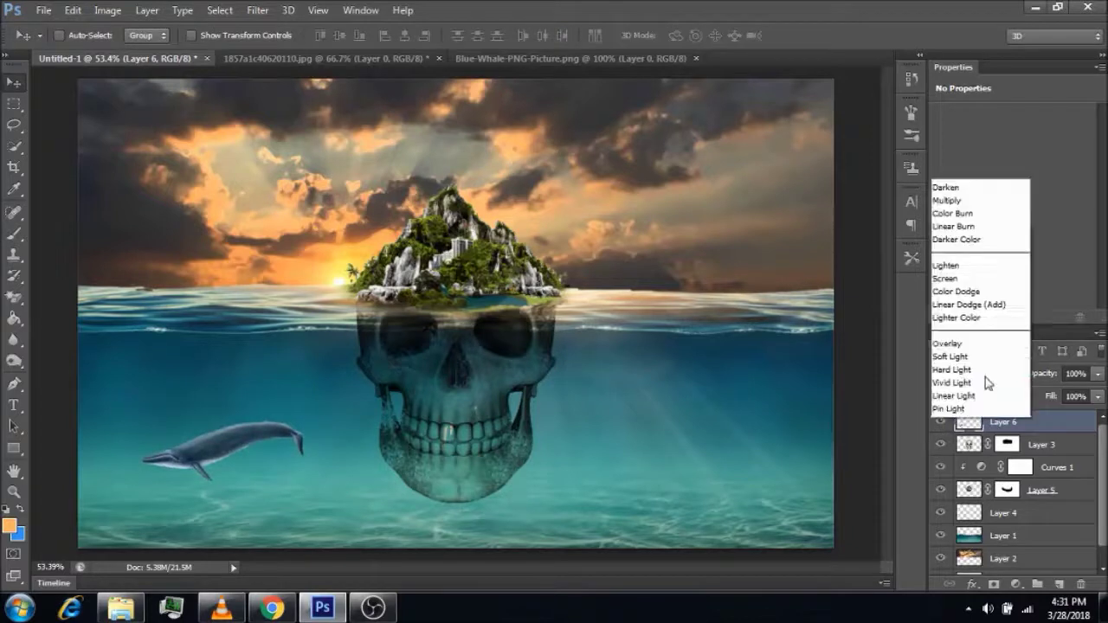
pyautogui.click(953, 59)
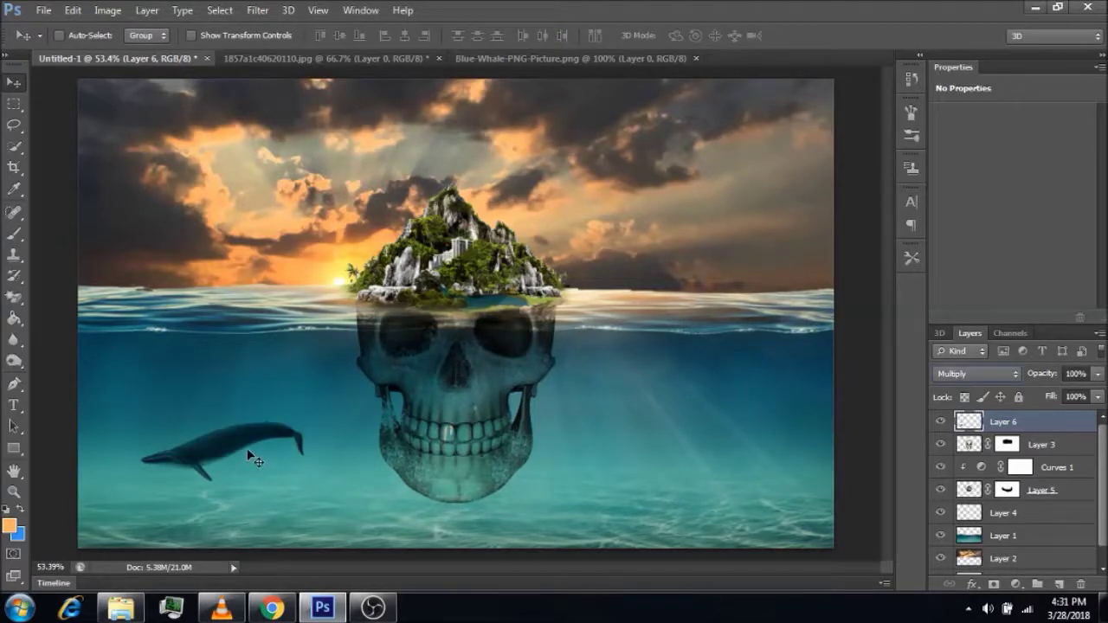
pyautogui.rightClick(989, 420)
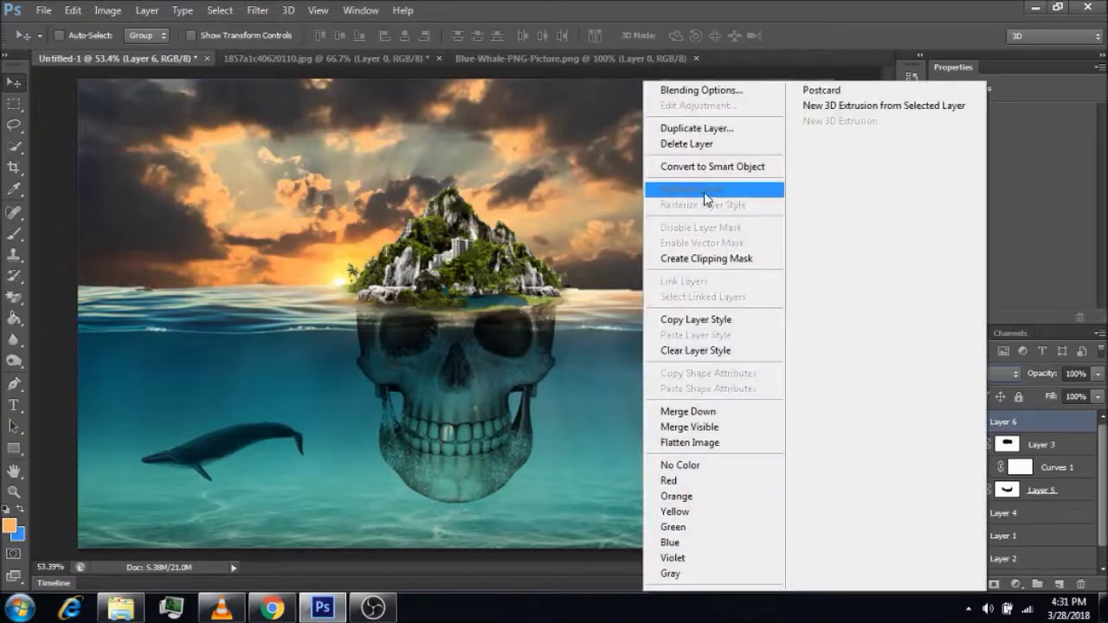
pyautogui.click(710, 129)
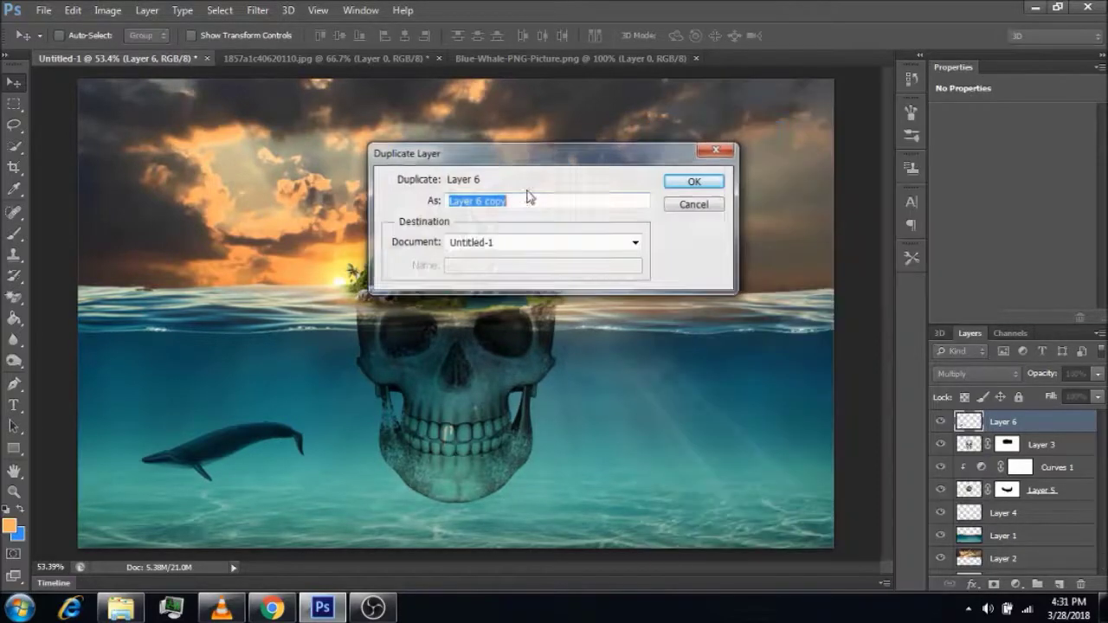
# Step: Create Layer 6 copy, move it to the right side, and flip it horizontally
pyautogui.click(693, 182)
pyautogui.moveTo(232, 448); pyautogui.dragTo(665, 427)
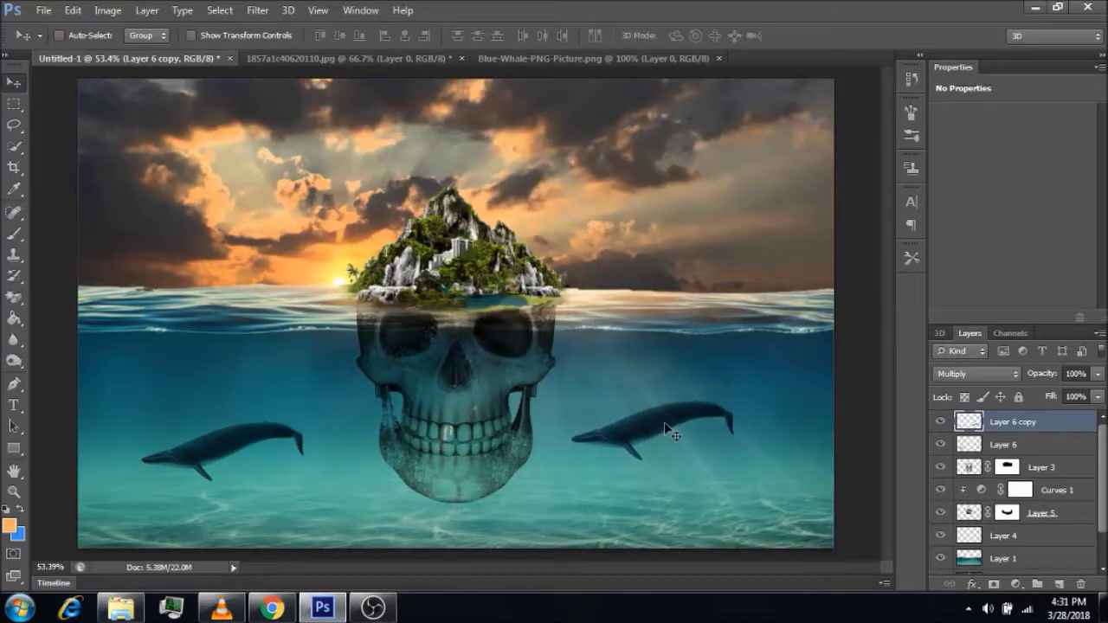
pyautogui.hotkey('ctrl', 't')
pyautogui.rightClick(676, 427)
pyautogui.click(720, 395)
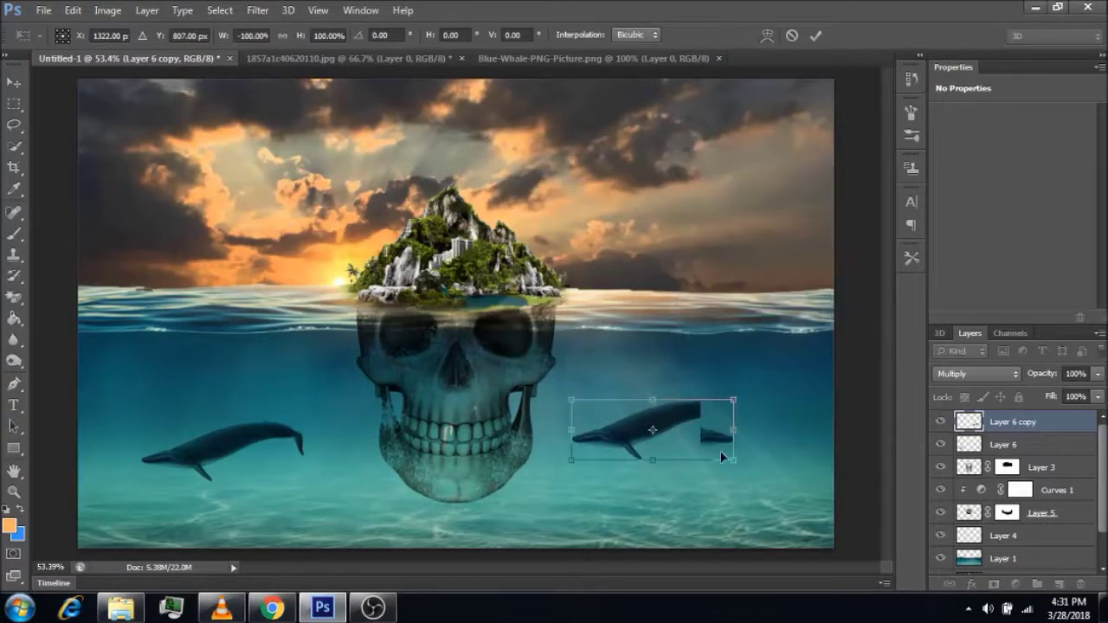
# Step: Tilt the whale copy slightly, to about 3.5 degrees
pyautogui.rightClick(626, 431)
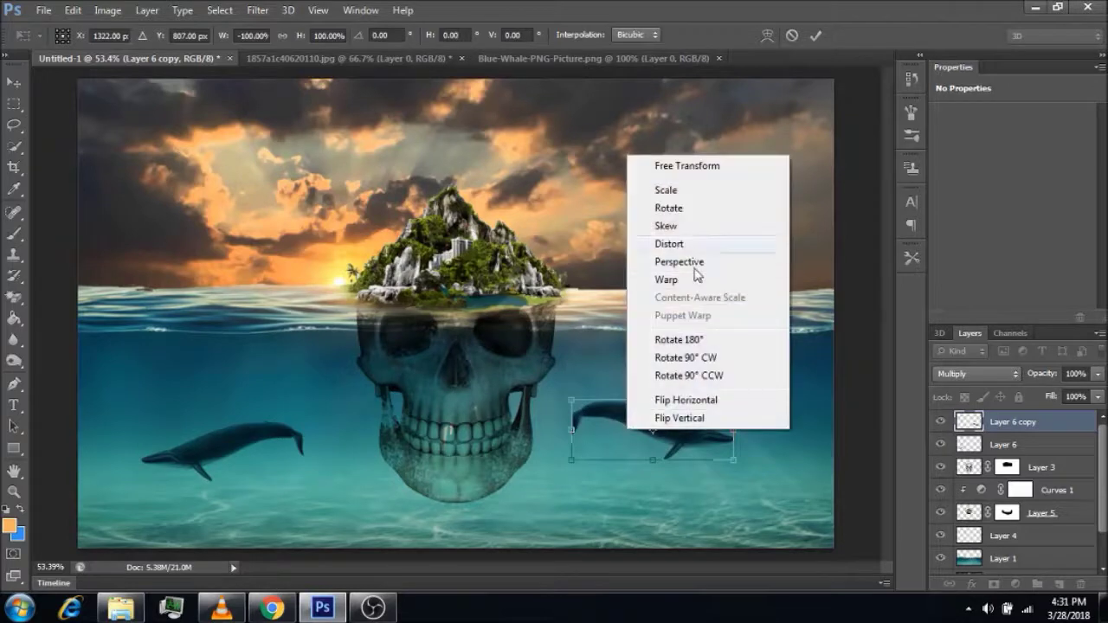
pyautogui.click(695, 215)
pyautogui.moveTo(576, 463)
pyautogui.mouseDown()
pyautogui.moveTo(577, 441)
pyautogui.moveTo(584, 459)
pyautogui.mouseUp()
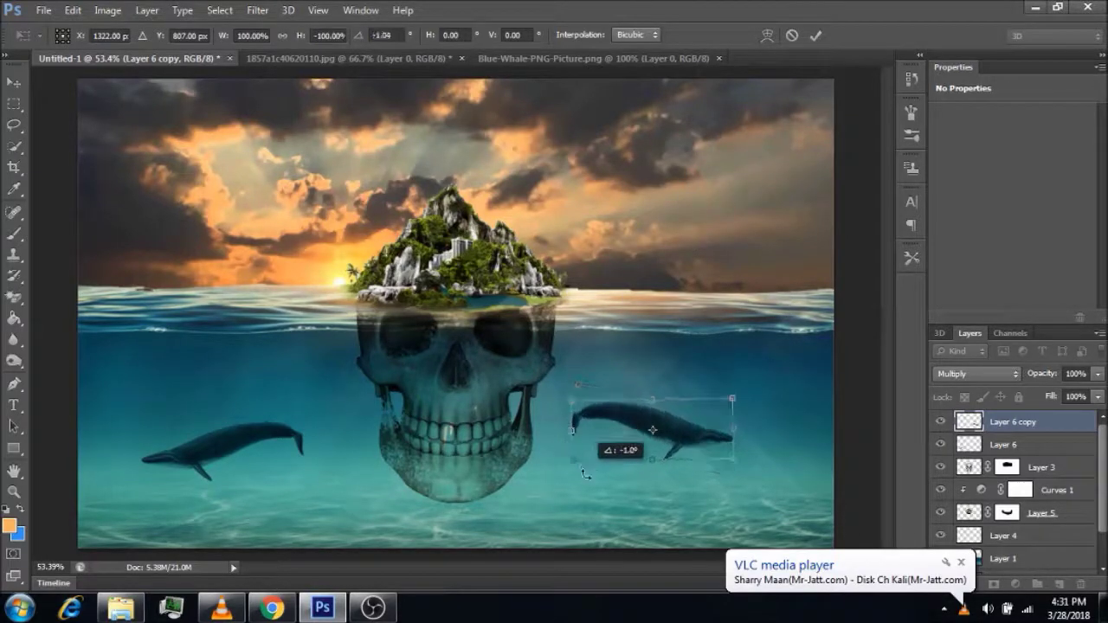
pyautogui.moveTo(584, 460); pyautogui.dragTo(579, 449)
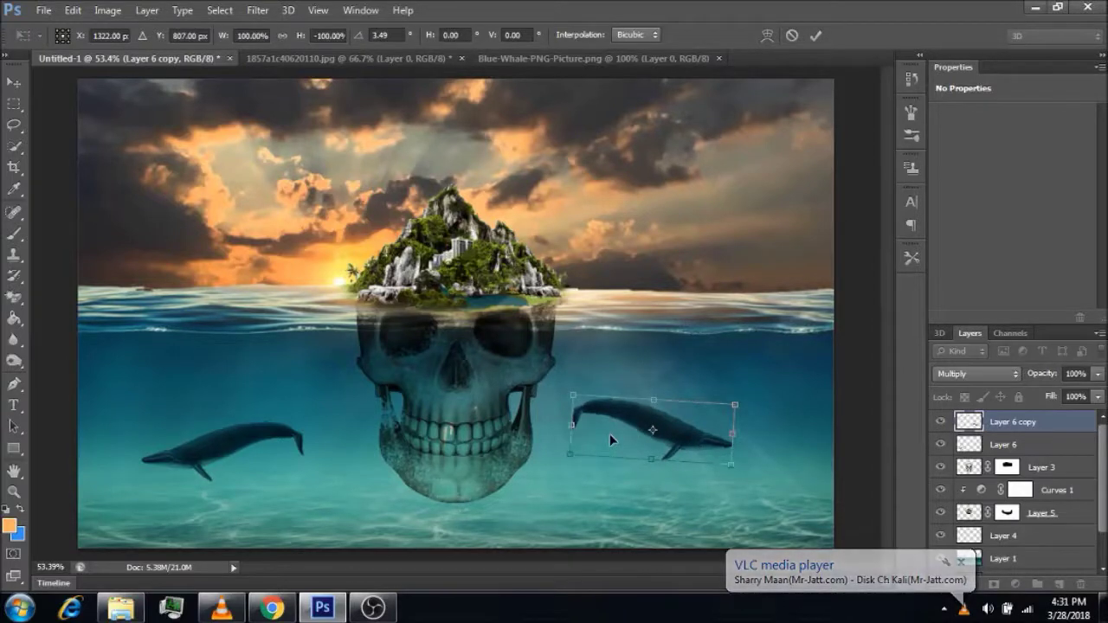
pyautogui.press('Return')
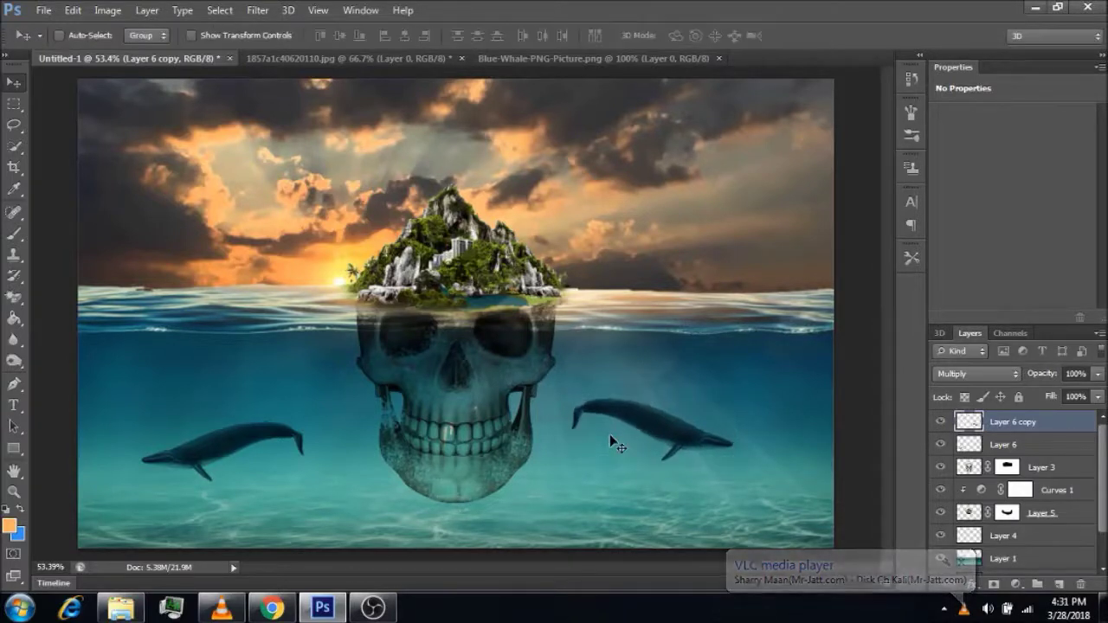
# Step: Shrink the right-side whale so it's smaller than the first
pyautogui.hotkey('ctrl', 't')
pyautogui.moveTo(572, 399); pyautogui.dragTo(646, 419)
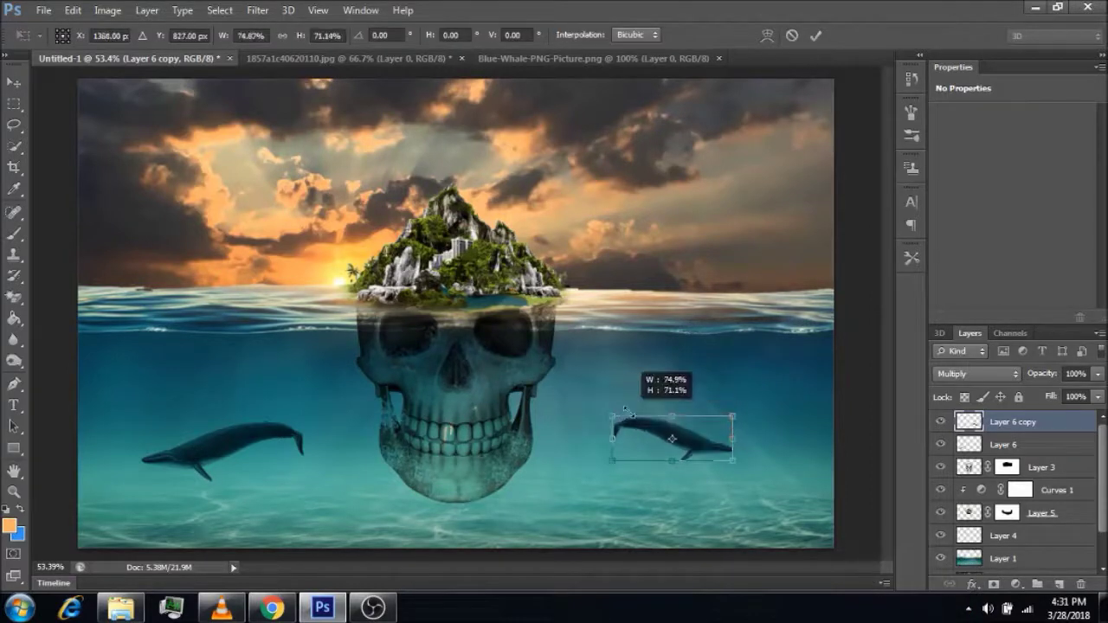
pyautogui.moveTo(647, 419); pyautogui.dragTo(664, 420)
pyautogui.press('Return')
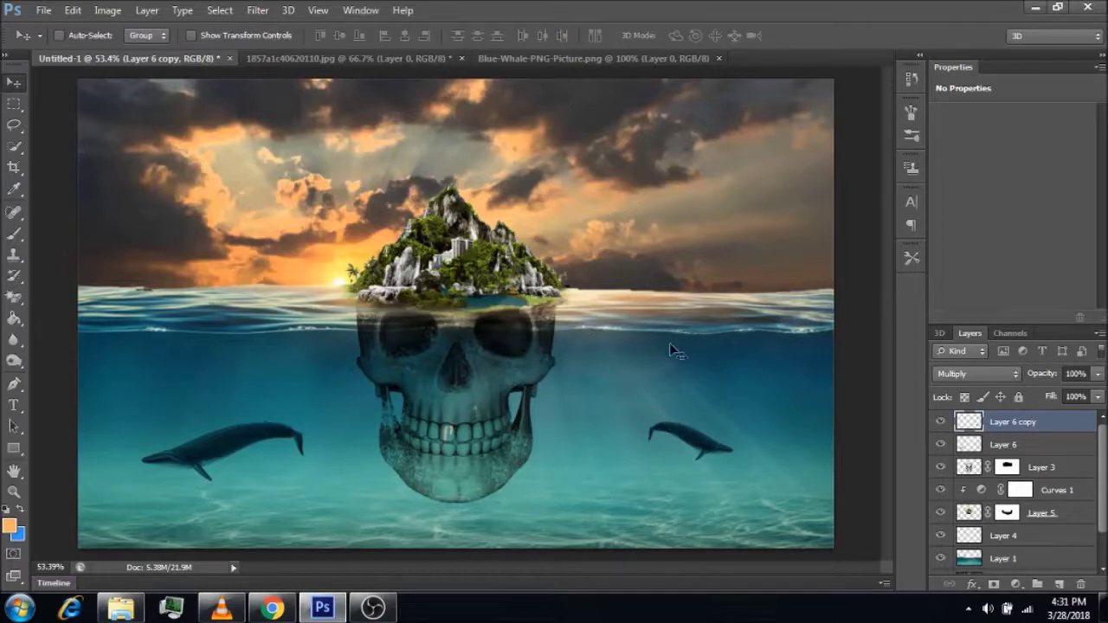
pyautogui.click(42, 11)
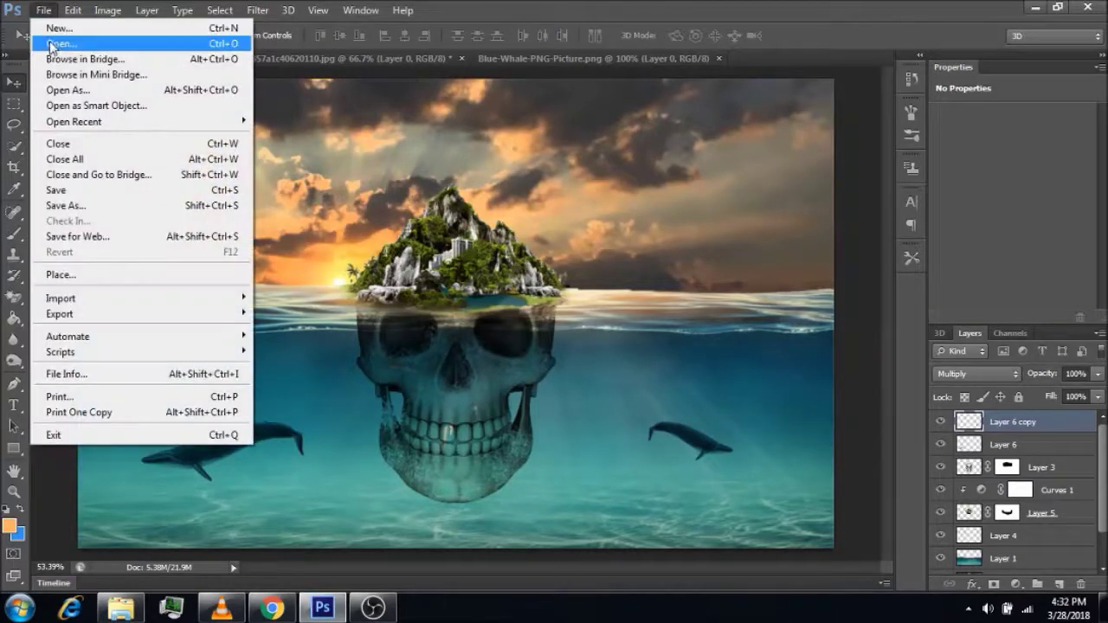
# Step: Place the leaping killer whale along the horizon, left of the island
pyautogui.click(54, 43)
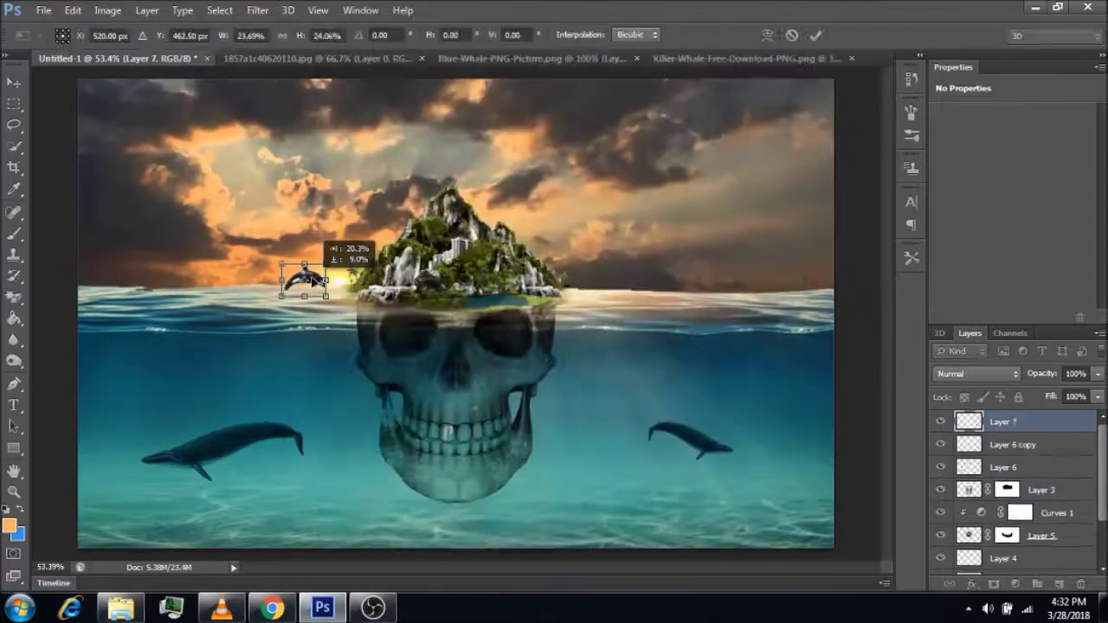
pyautogui.moveTo(320, 280)
pyautogui.mouseDown()
pyautogui.moveTo(309, 279)
pyautogui.moveTo(320, 277)
pyautogui.mouseUp()
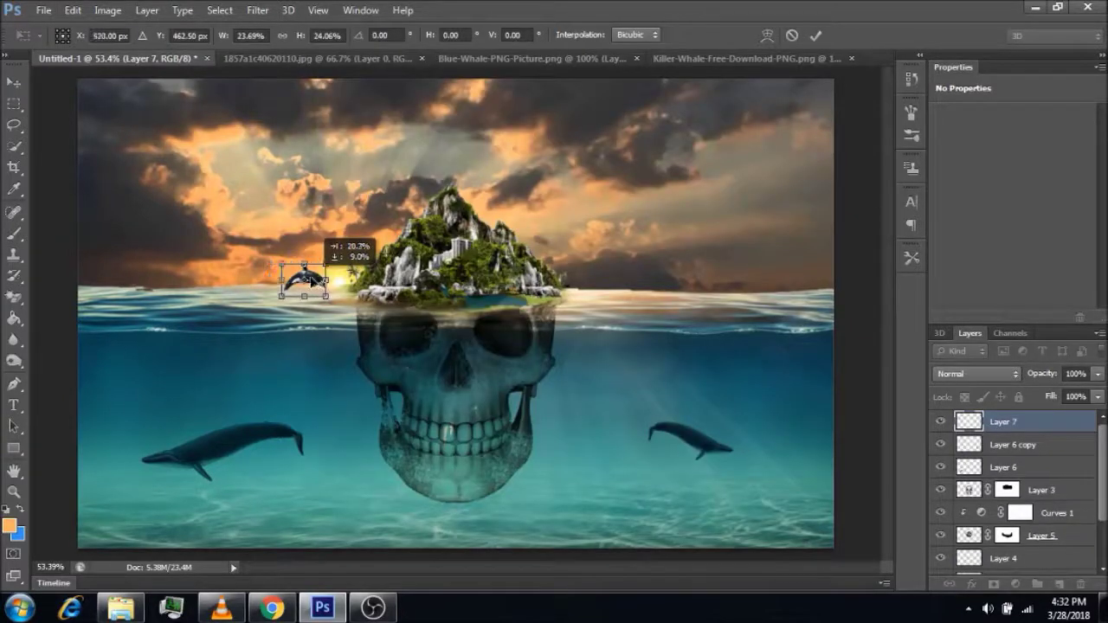
pyautogui.press('Return')
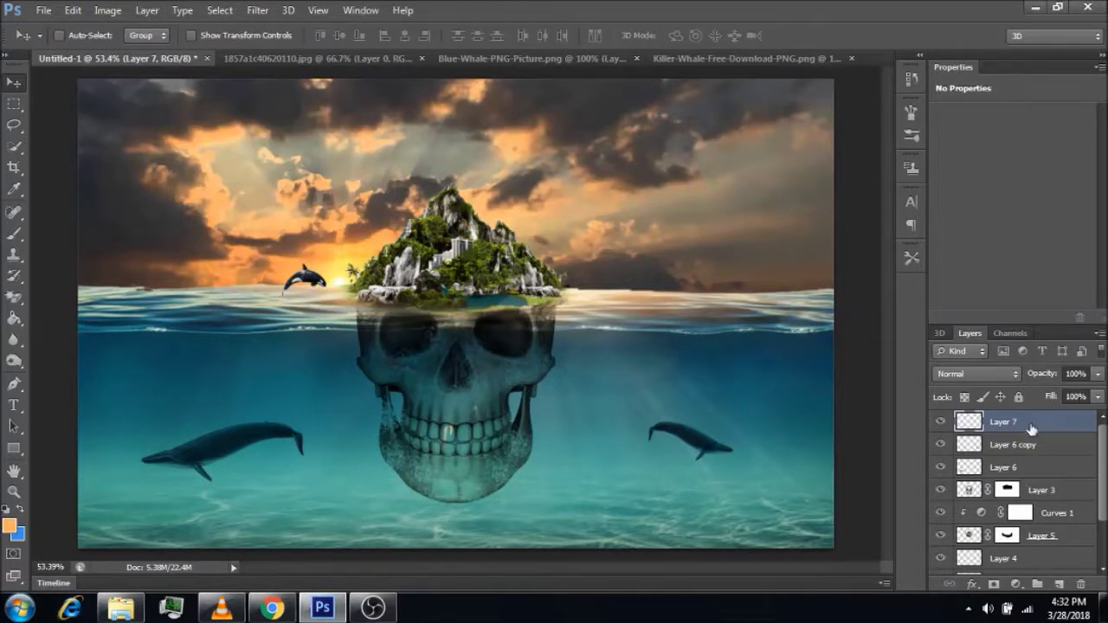
# Step: Move the orca's Layer 7 just below Layer 1 and nudge the orca slightly upward
pyautogui.moveTo(1031, 430); pyautogui.dragTo(1031, 529)
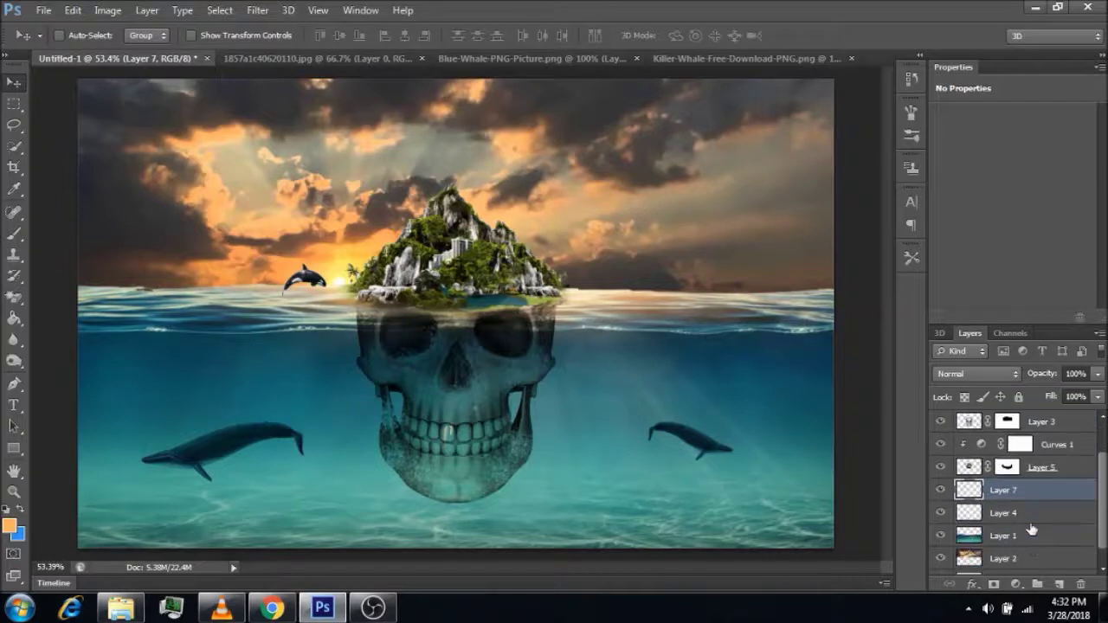
pyautogui.scroll(-1, 1031, 529)
pyautogui.moveTo(1016, 478); pyautogui.dragTo(1017, 518)
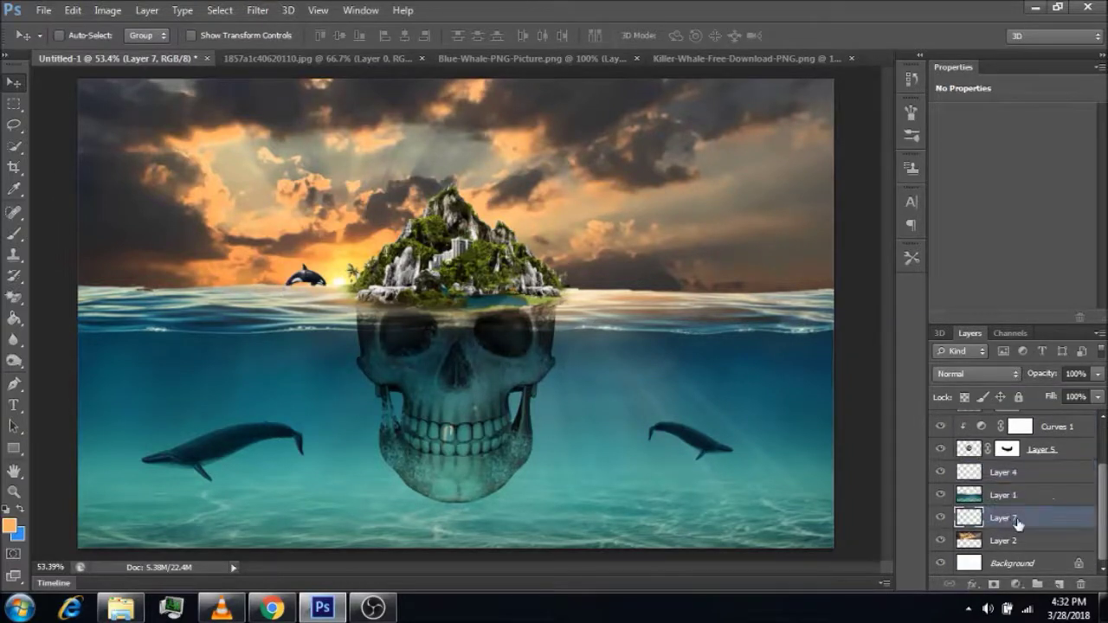
pyautogui.moveTo(305, 279); pyautogui.dragTo(302, 271)
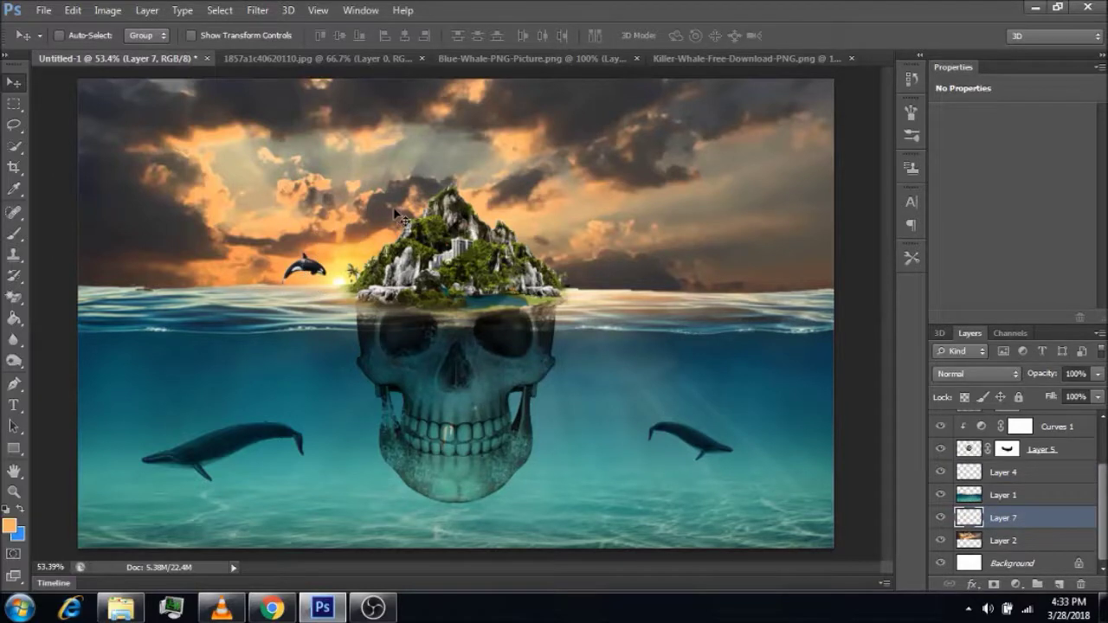
pyautogui.click(43, 10)
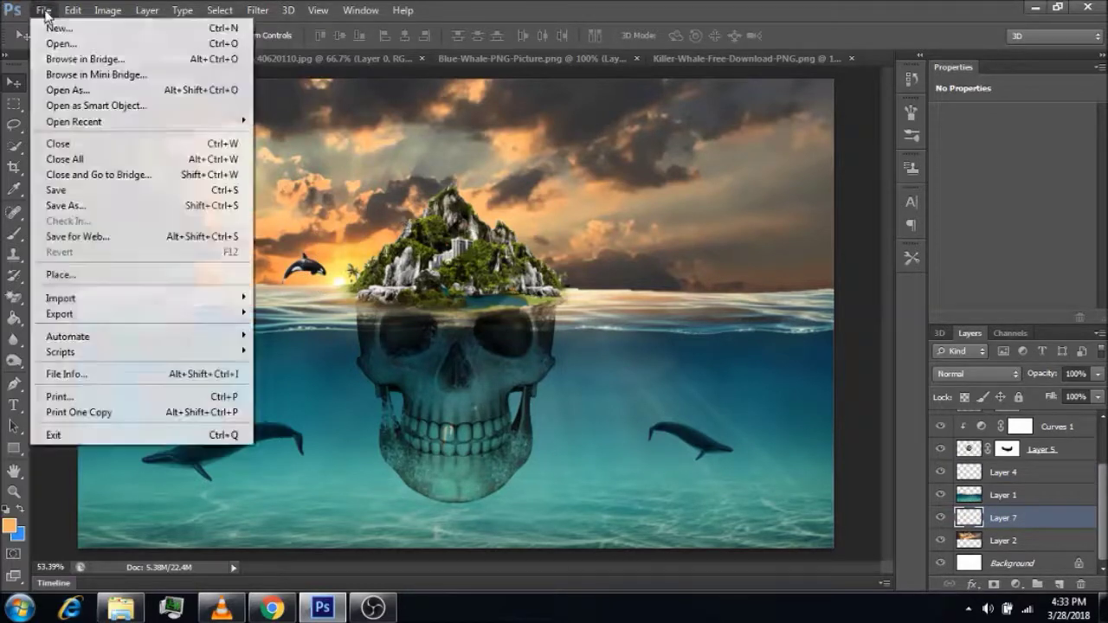
# Step: Bring the water-splash PNG into Untitled-1 and scale it down to about 13.7%
pyautogui.click(60, 39)
pyautogui.doubleClick(542, 359)
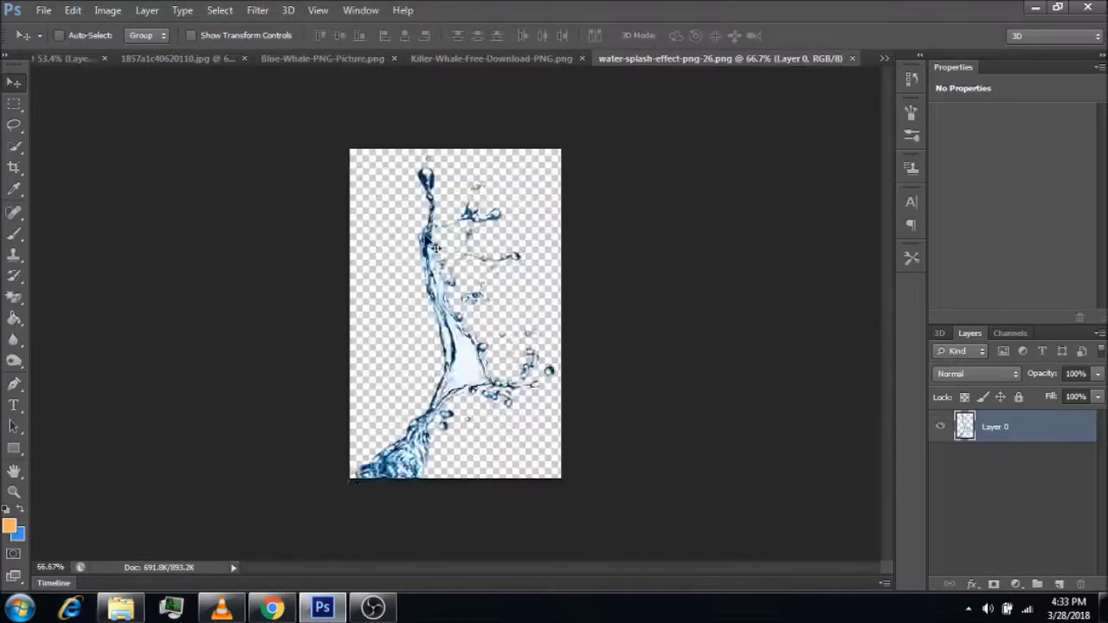
pyautogui.moveTo(339, 223); pyautogui.dragTo(299, 350)
pyautogui.hotkey('ctrl', 't')
pyautogui.moveTo(275, 315)
pyautogui.mouseDown()
pyautogui.moveTo(267, 227)
pyautogui.moveTo(277, 245)
pyautogui.moveTo(264, 196)
pyautogui.mouseUp()
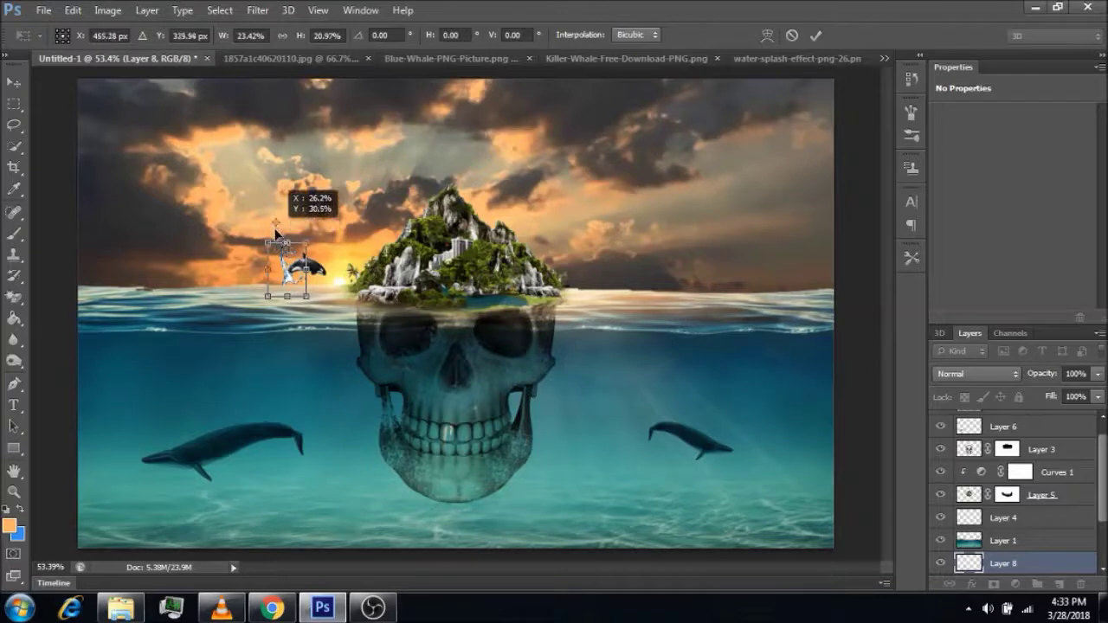
pyautogui.moveTo(251, 176); pyautogui.dragTo(269, 219)
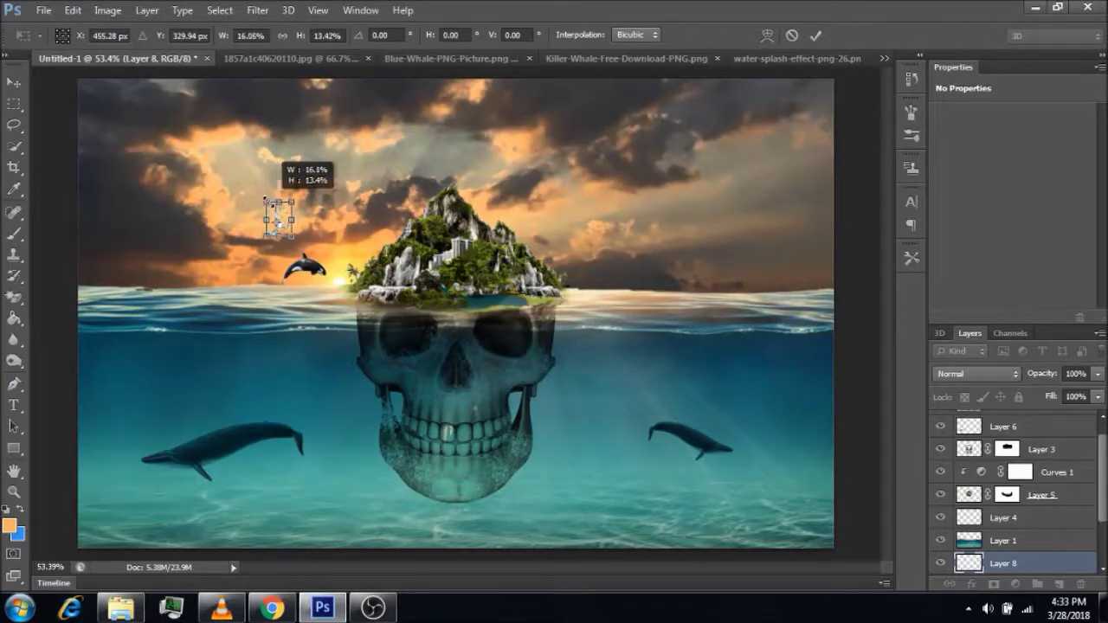
# Step: Rotate the splash about 60° and place it under the orca at the waterline
pyautogui.rightClick(284, 217)
pyautogui.click(317, 271)
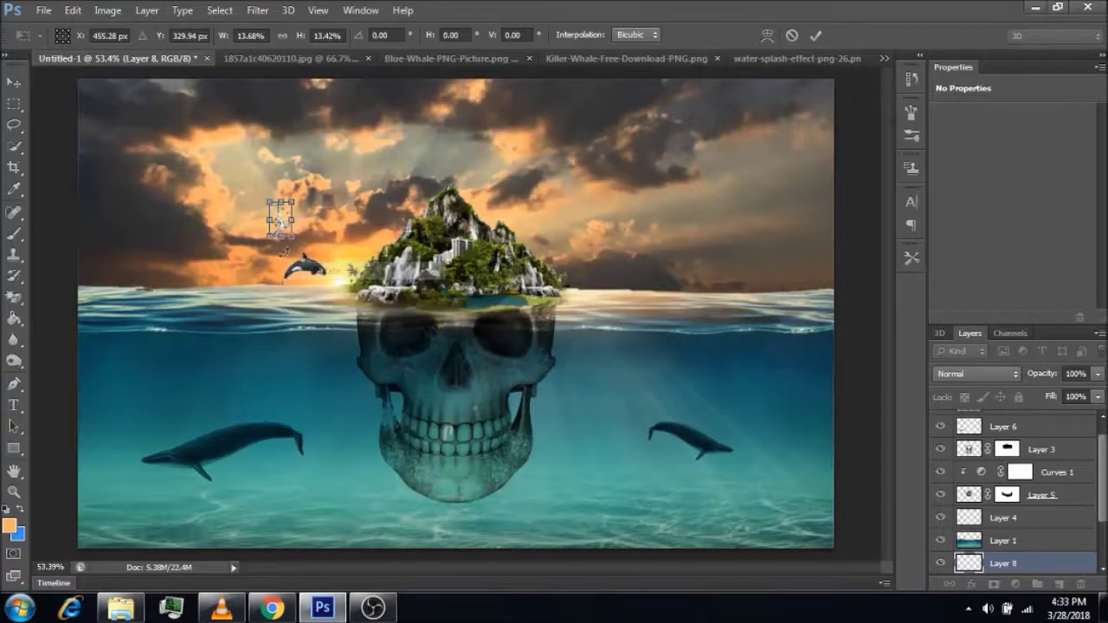
pyautogui.moveTo(268, 242)
pyautogui.mouseDown()
pyautogui.moveTo(253, 229)
pyautogui.moveTo(292, 283)
pyautogui.moveTo(284, 293)
pyautogui.mouseUp()
pyautogui.press('Return')
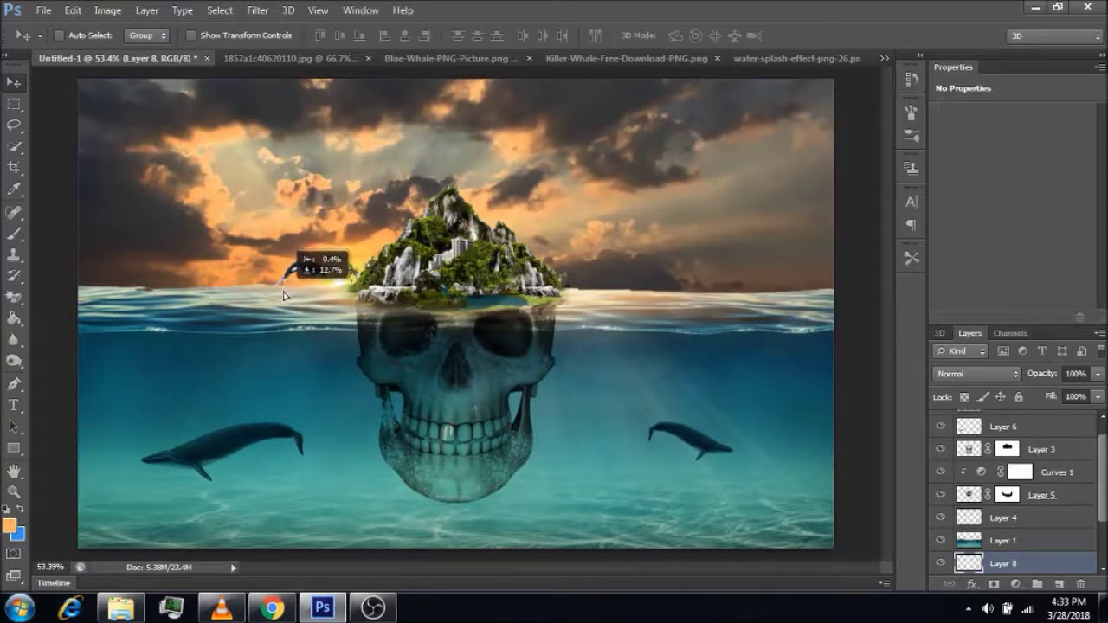
pyautogui.moveTo(283, 293); pyautogui.dragTo(286, 289)
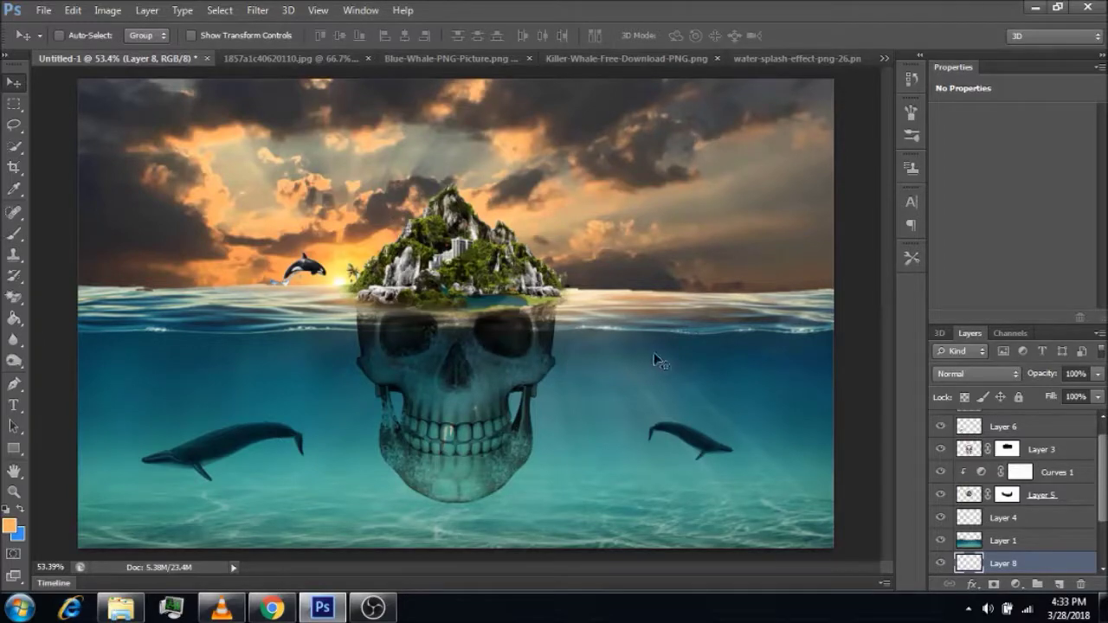
pyautogui.click(43, 10)
pyautogui.click(39, 42)
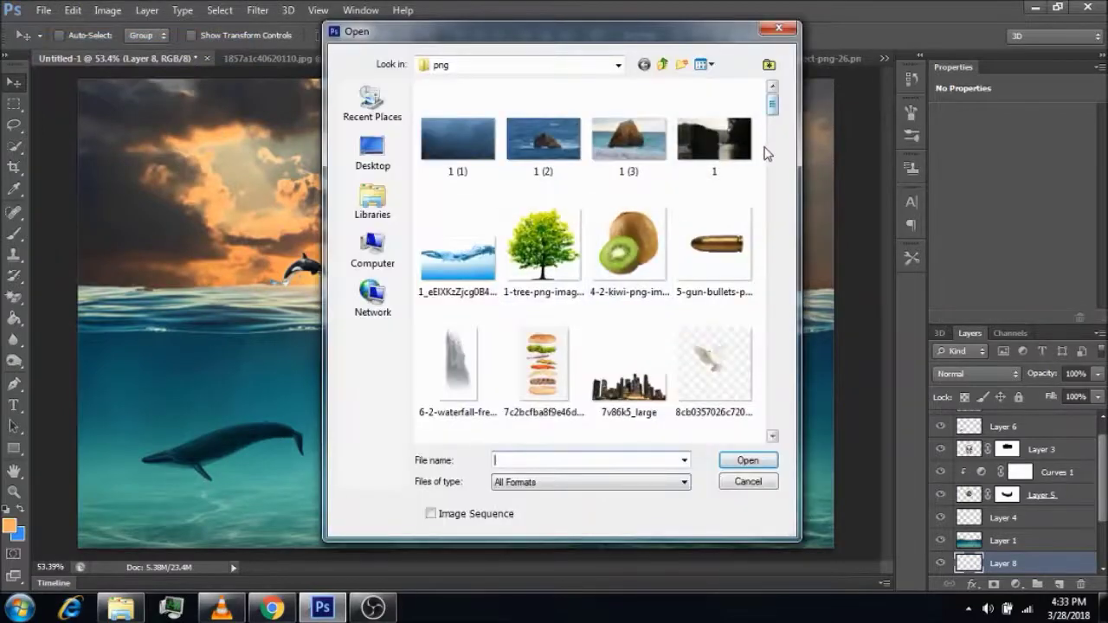
pyautogui.scroll(-5, 750, 195)
pyautogui.click(749, 195)
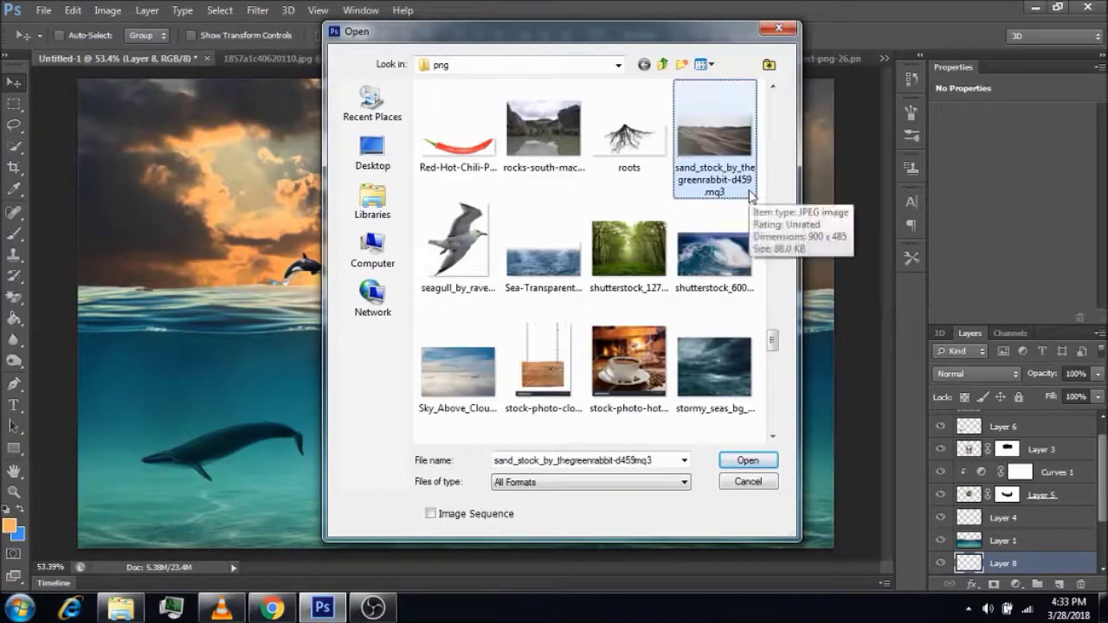
pyautogui.press('Home')
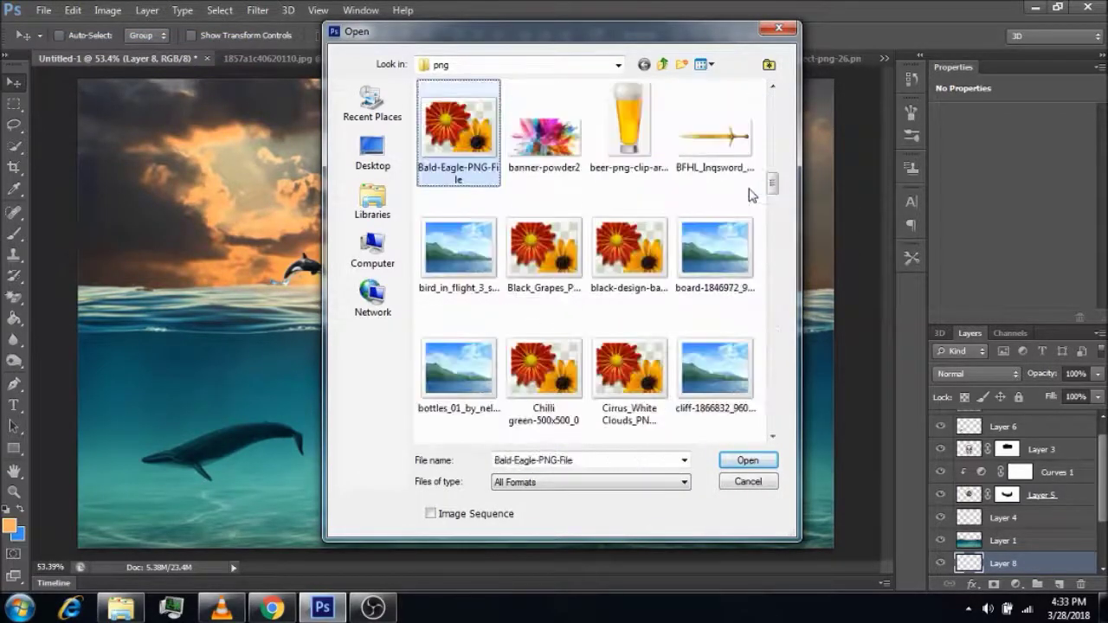
pyautogui.scroll(-3, 750, 195)
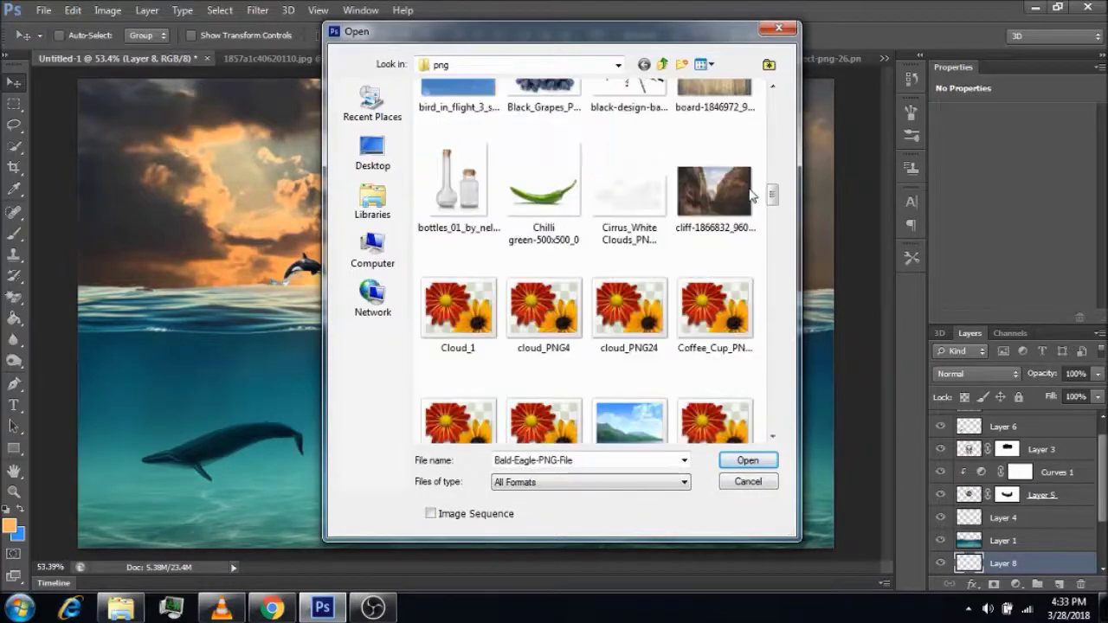
pyautogui.scroll(-3, 749, 195)
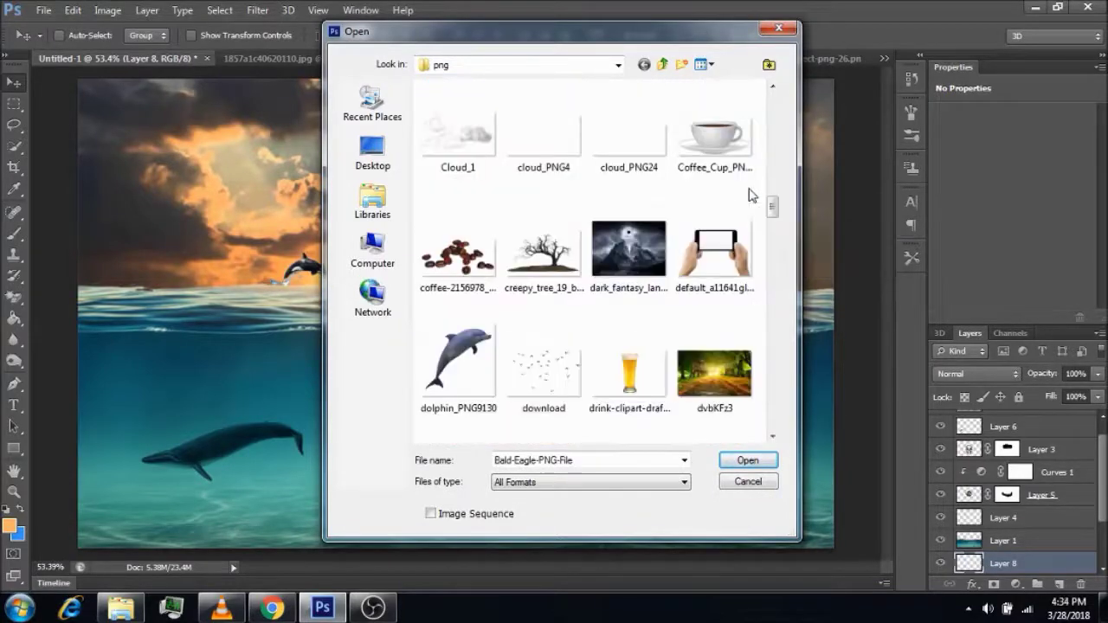
pyautogui.scroll(-3, 750, 195)
pyautogui.scroll(-3, 749, 195)
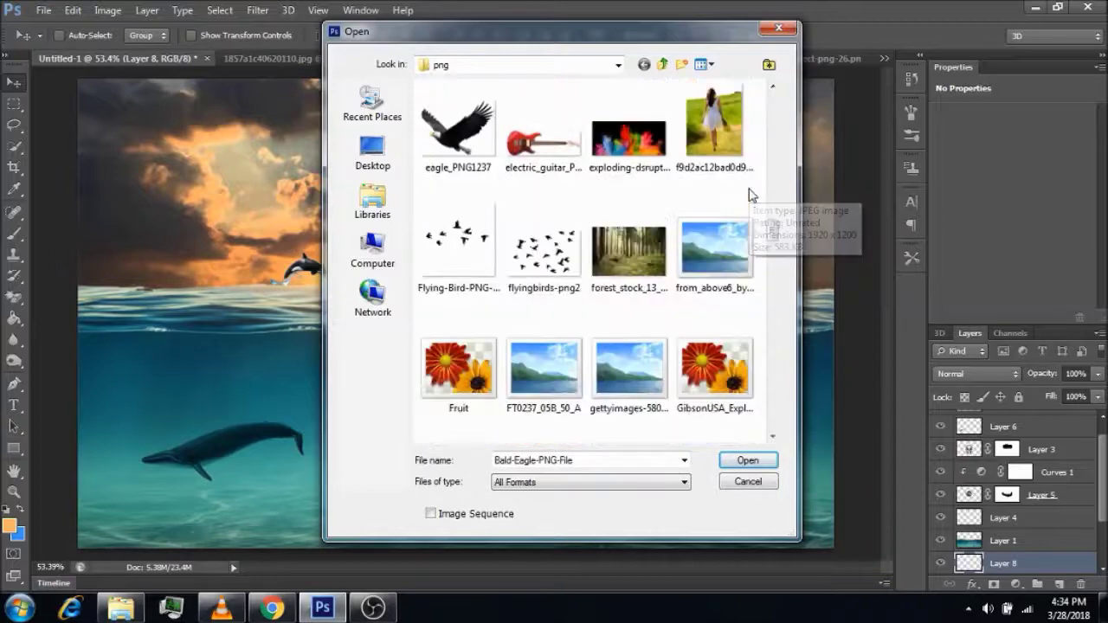
pyautogui.scroll(-3, 749, 195)
pyautogui.scroll(-3, 750, 195)
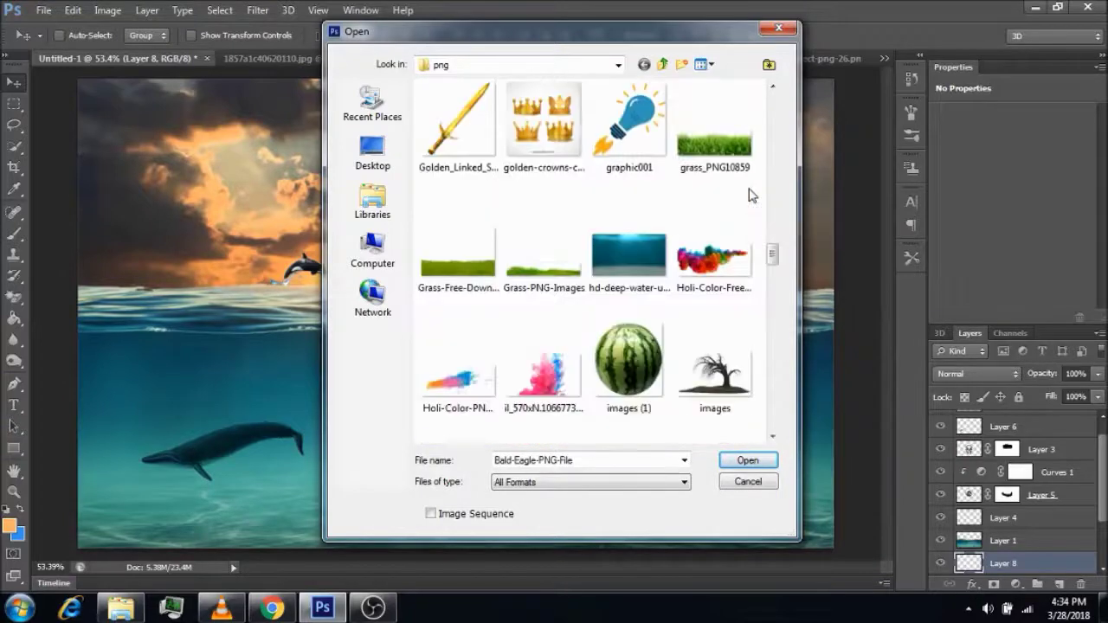
pyautogui.scroll(-3, 749, 194)
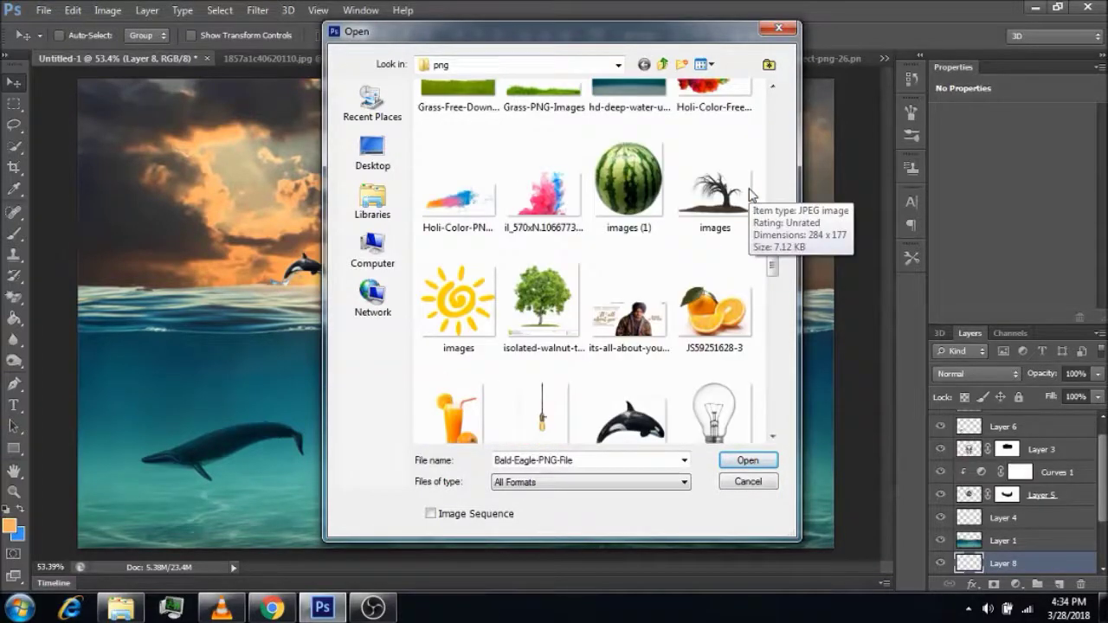
pyautogui.scroll(3, 750, 194)
pyautogui.scroll(-5, 750, 195)
pyautogui.scroll(-3, 749, 195)
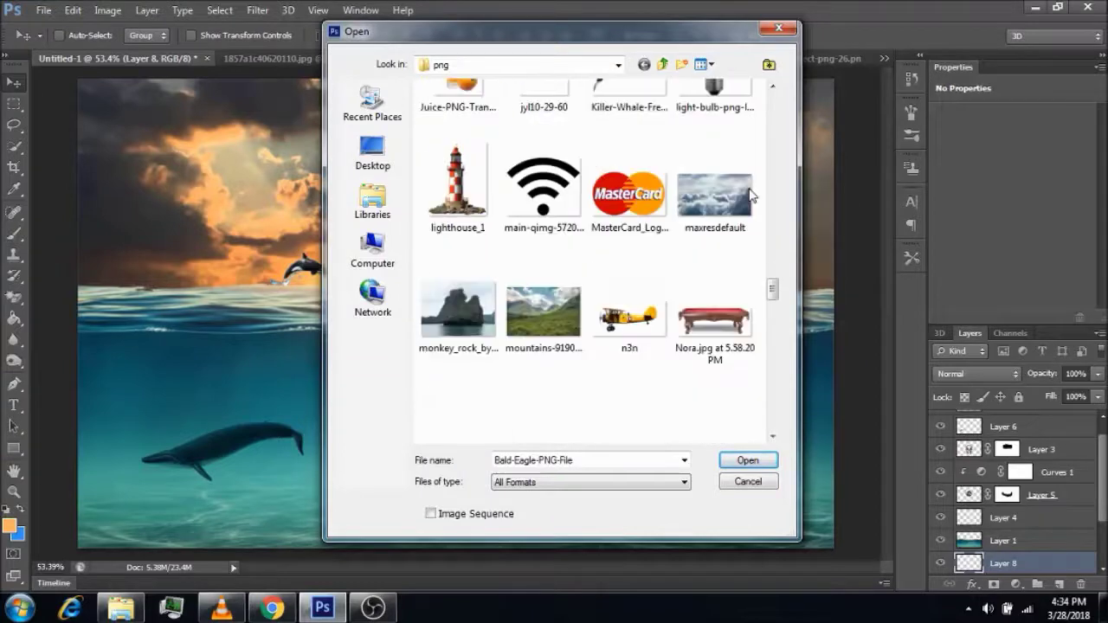
pyautogui.scroll(-3, 750, 195)
pyautogui.scroll(-3, 749, 195)
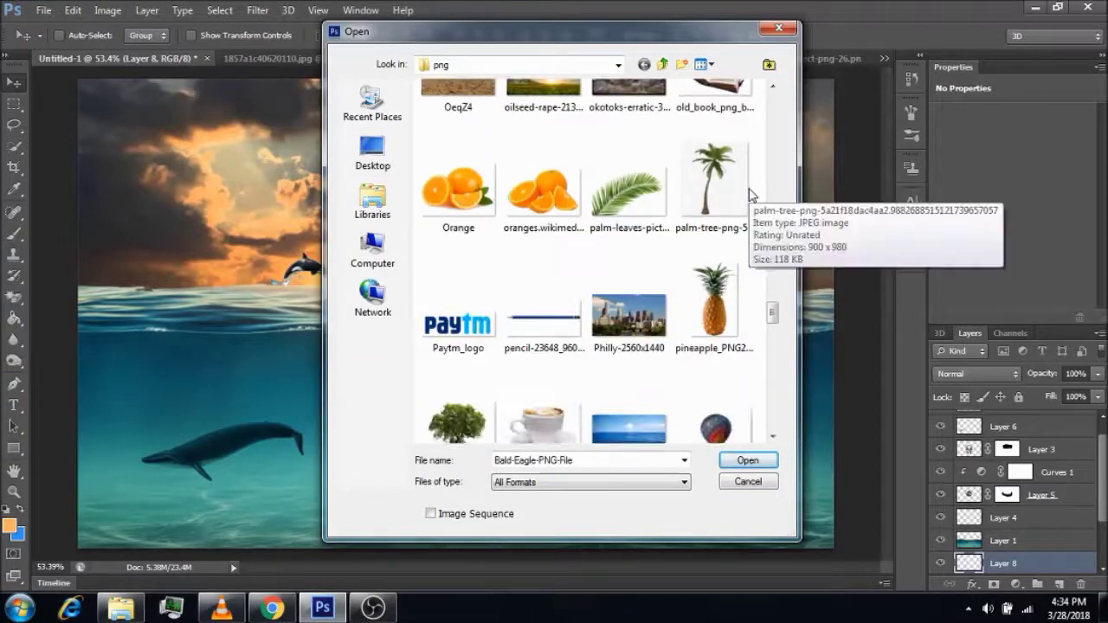
pyautogui.scroll(-3, 750, 195)
pyautogui.scroll(-6, 750, 195)
pyautogui.scroll(-3, 749, 195)
pyautogui.scroll(-3, 750, 195)
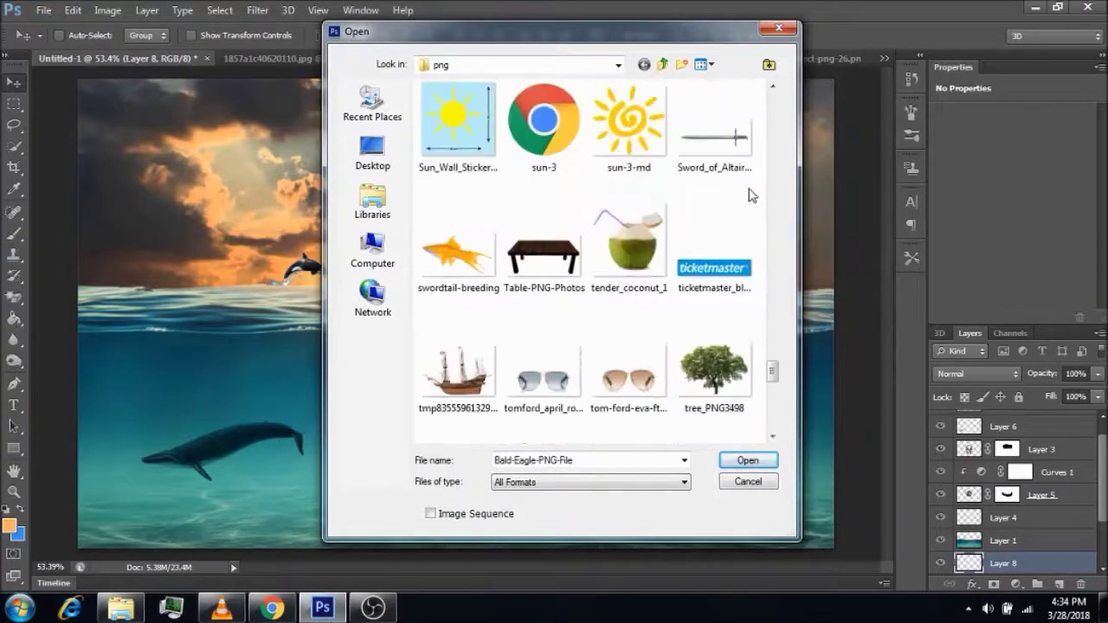
pyautogui.scroll(-3, 750, 195)
pyautogui.scroll(-3, 498, 216)
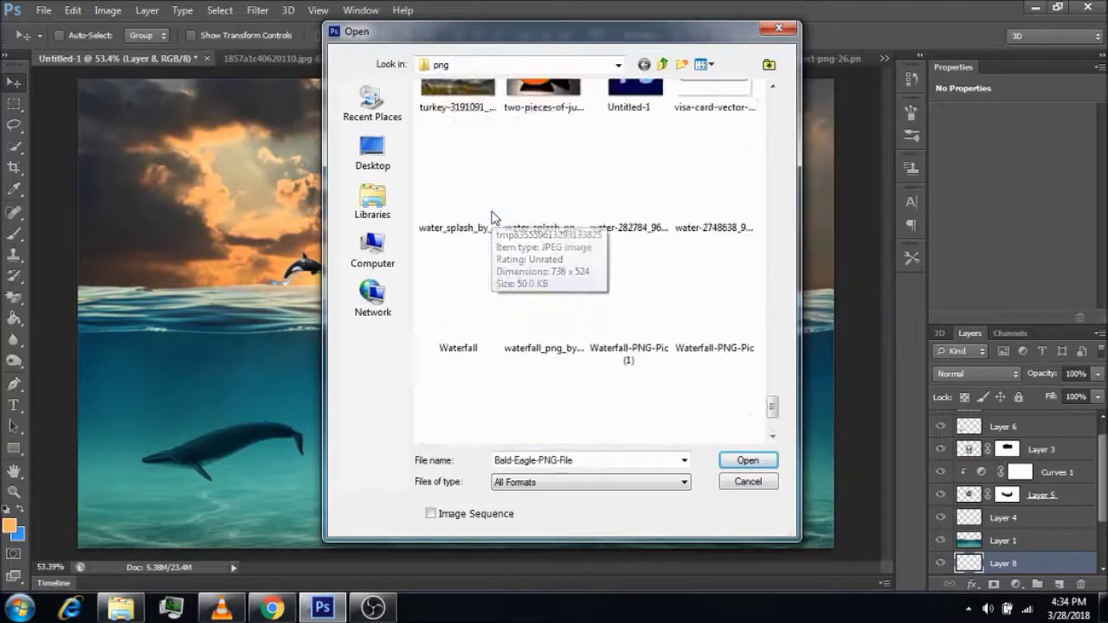
pyautogui.scroll(-3, 498, 216)
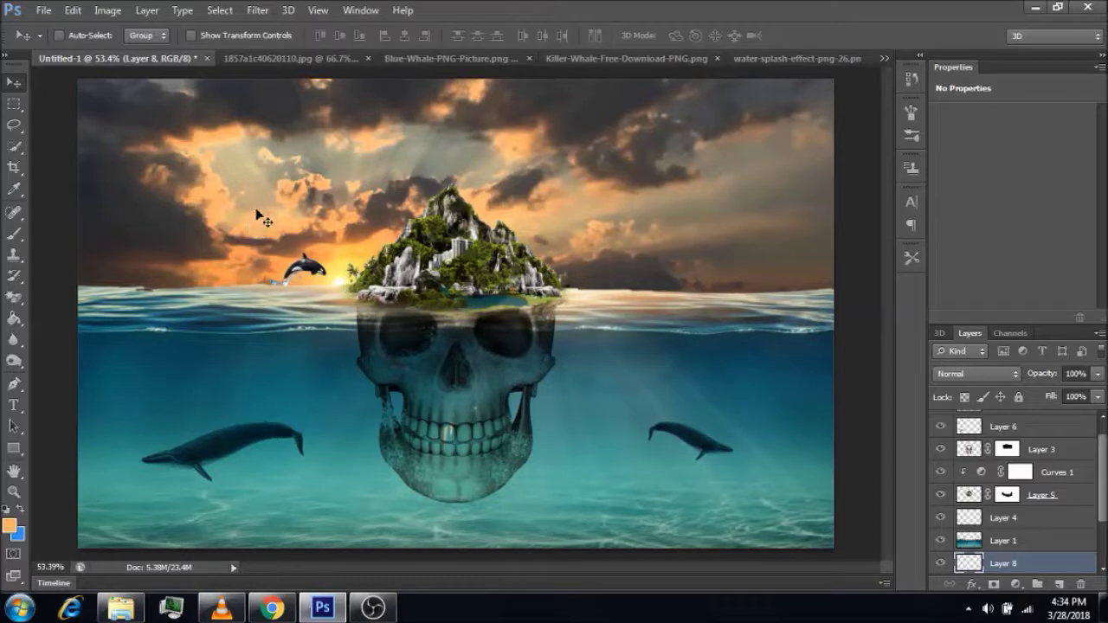
pyautogui.moveTo(374, 608)
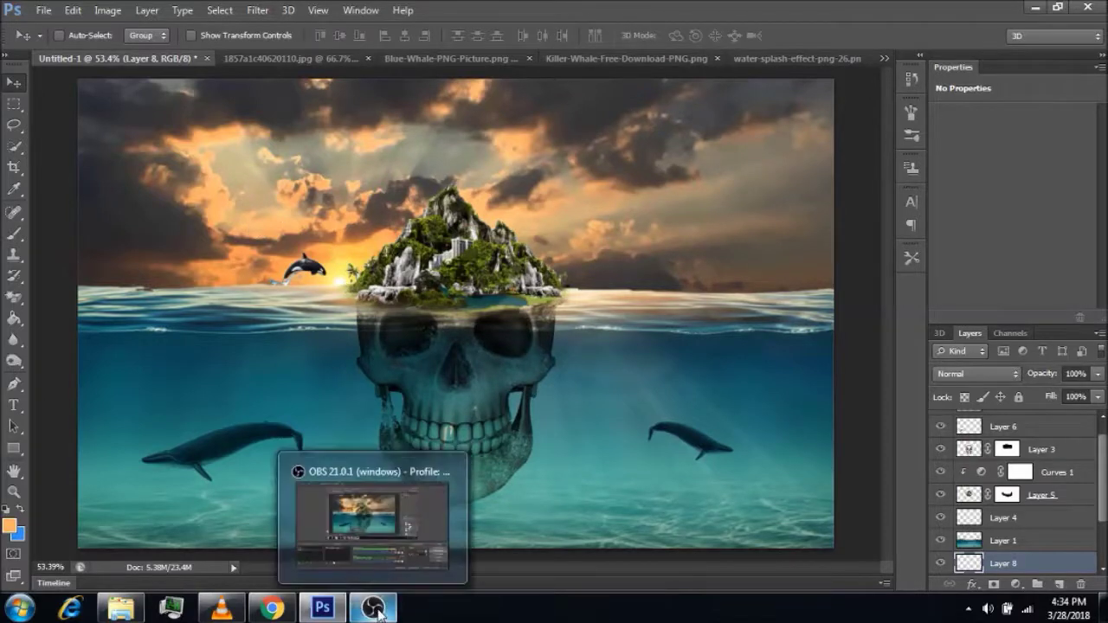
# Step: Duplicate Layer 6 with Ctrl+J, then stamp all visible layers into a new Layer 9
pyautogui.click(1017, 429)
pyautogui.hotkey('ctrl', 'j')
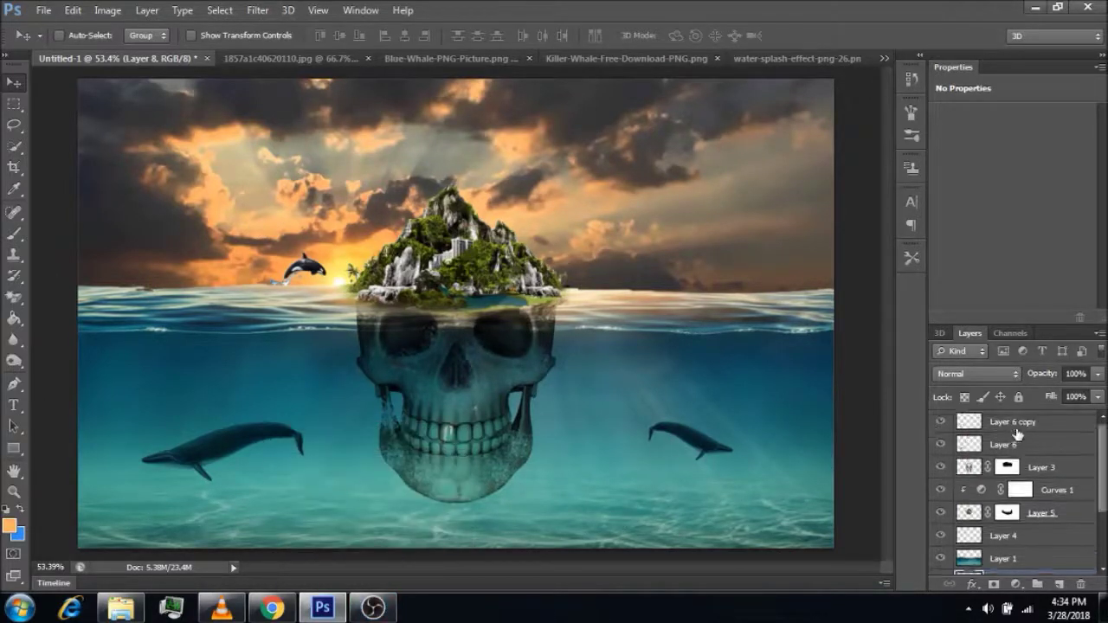
pyautogui.click(1019, 431)
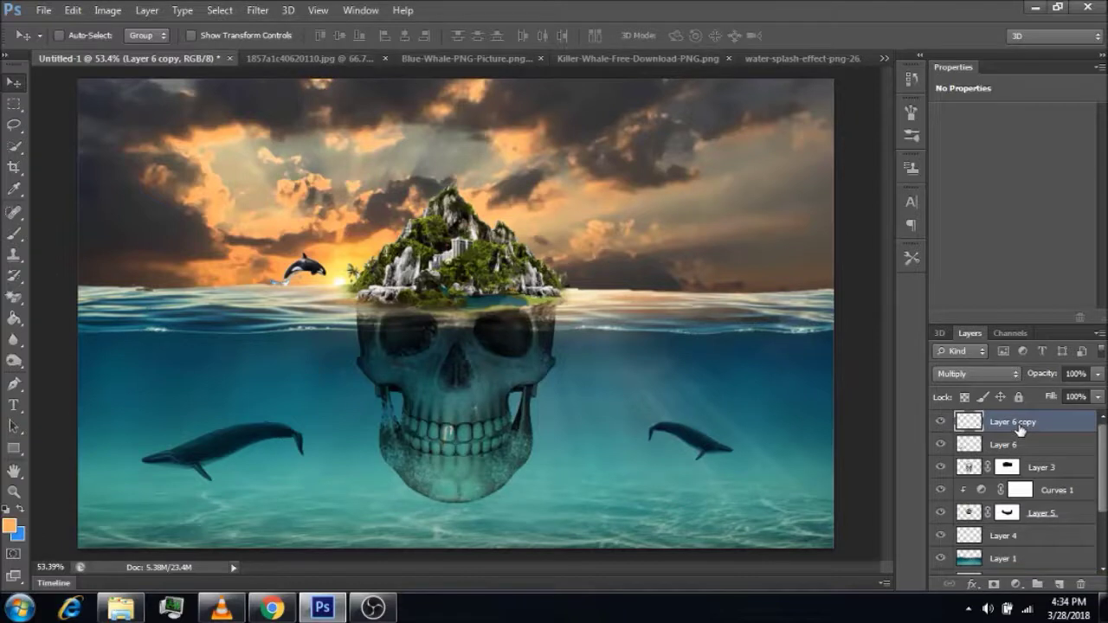
pyautogui.hotkey('ctrl', 'shift', 'alt', 'e')
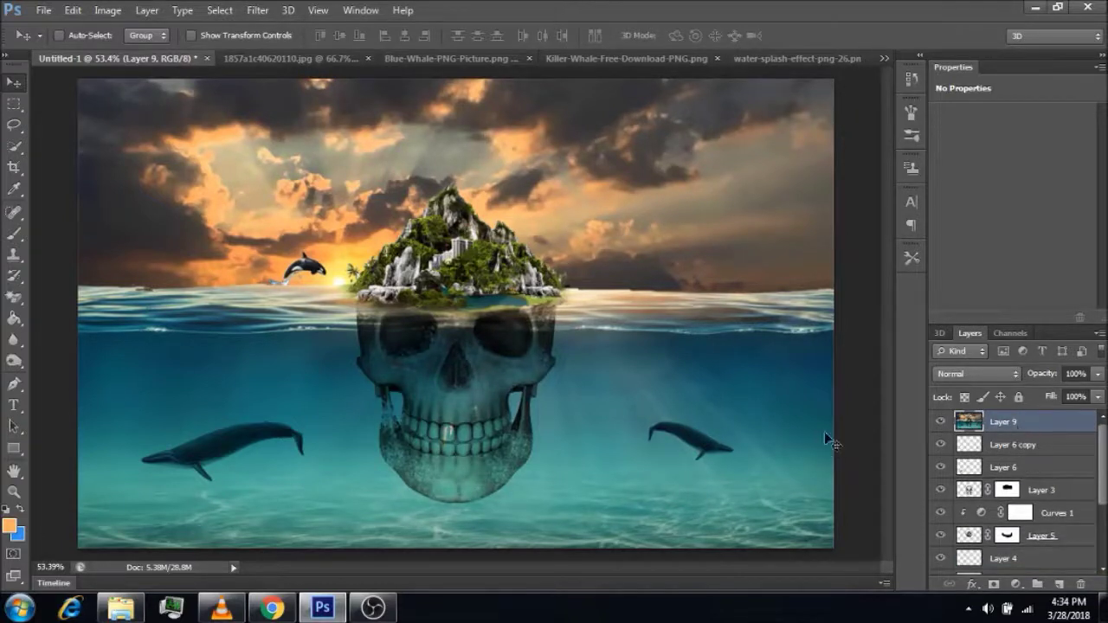
# Step: Add a Color Balance adjustment with midtones Cyan–Red +17, Magenta–Green −14, Yellow–Blue +16
pyautogui.click(1016, 585)
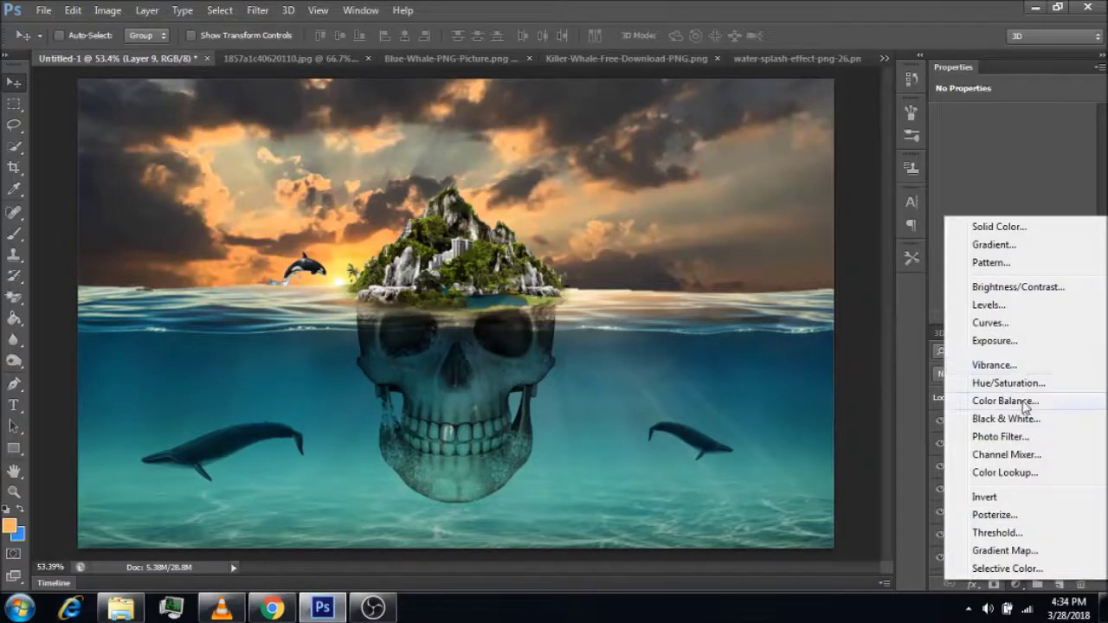
pyautogui.click(1005, 401)
pyautogui.moveTo(988, 154); pyautogui.dragTo(995, 154)
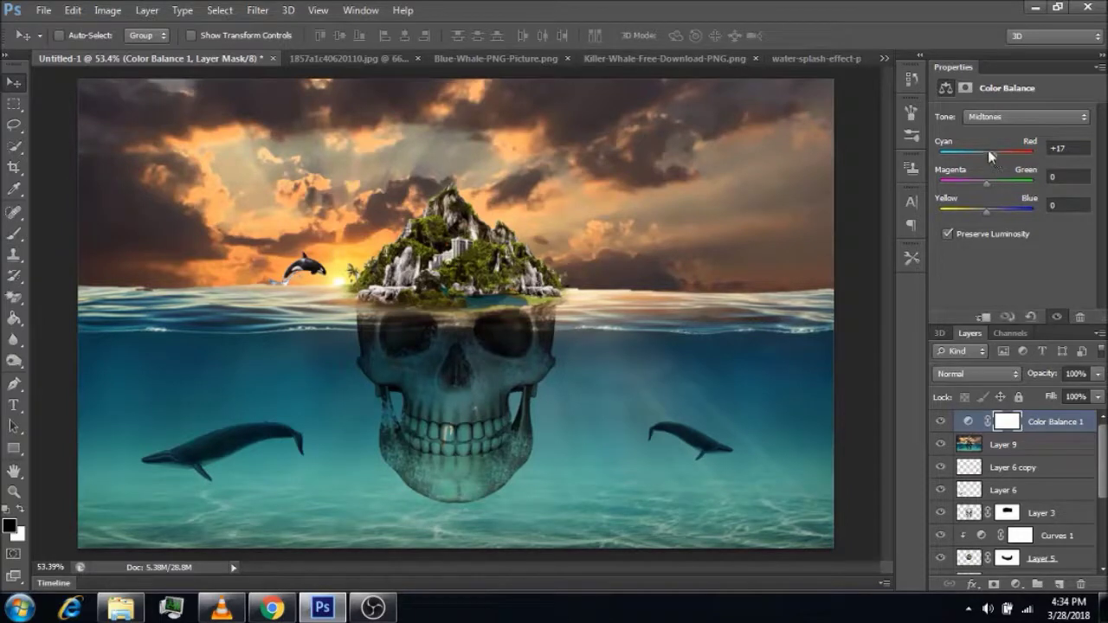
pyautogui.moveTo(986, 183); pyautogui.dragTo(980, 184)
pyautogui.moveTo(987, 211); pyautogui.dragTo(988, 214)
pyautogui.moveTo(987, 213); pyautogui.dragTo(994, 213)
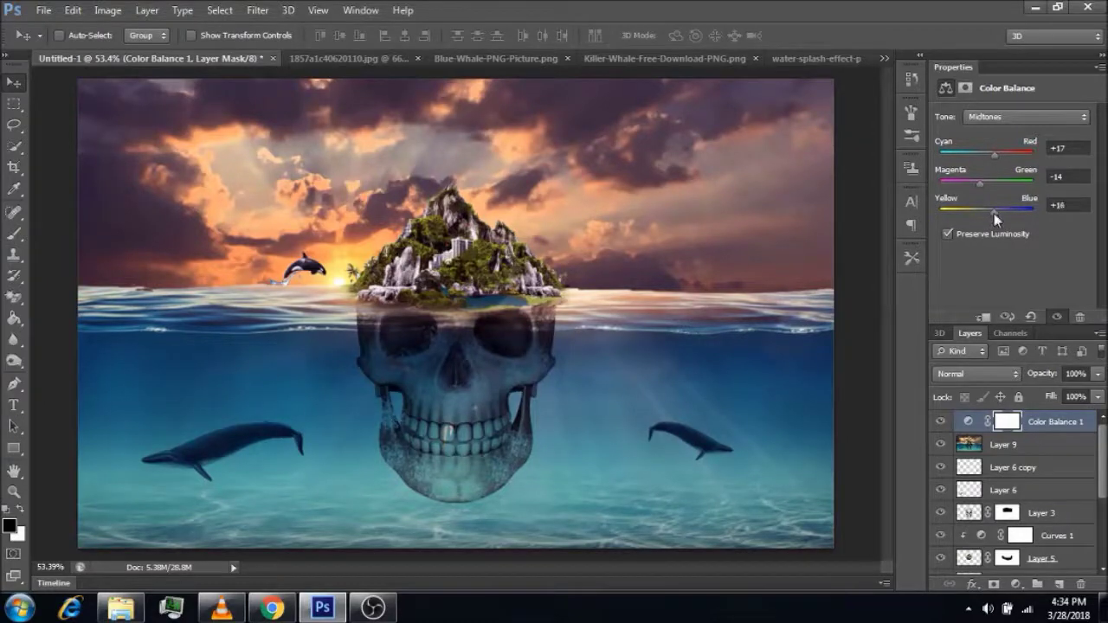